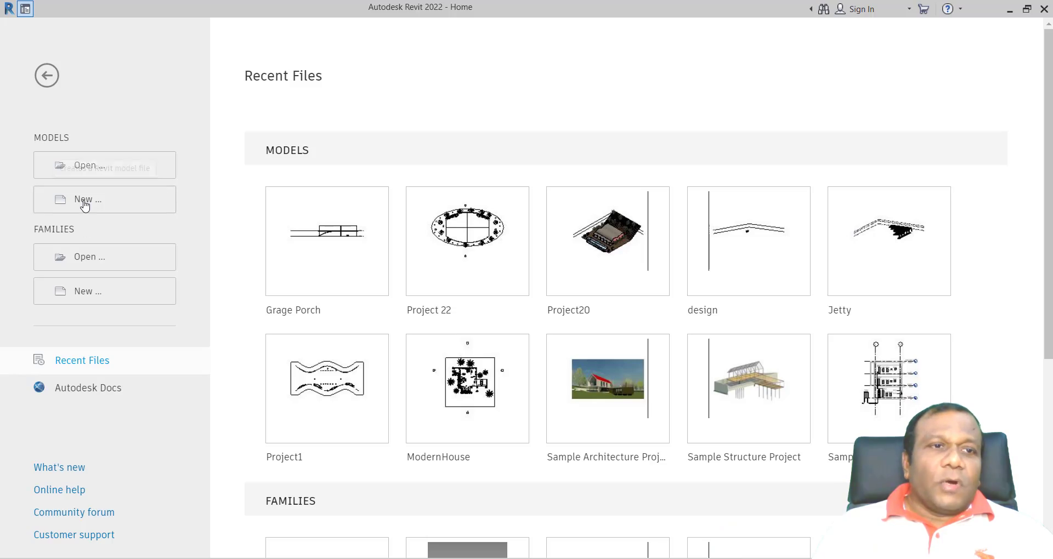
Create a new project from the Imperial-Architectural Template
left_click(83, 200)
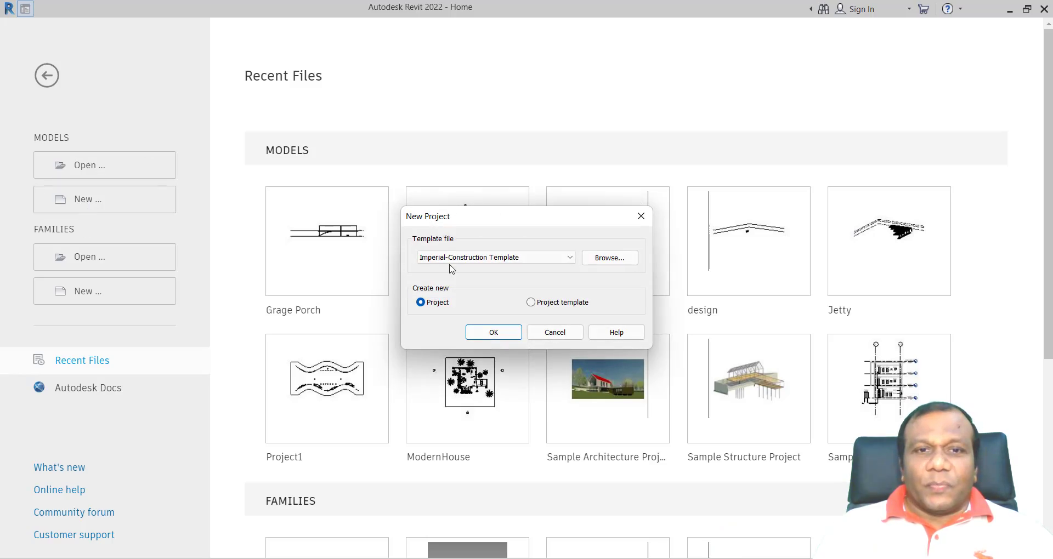
left_click(453, 261)
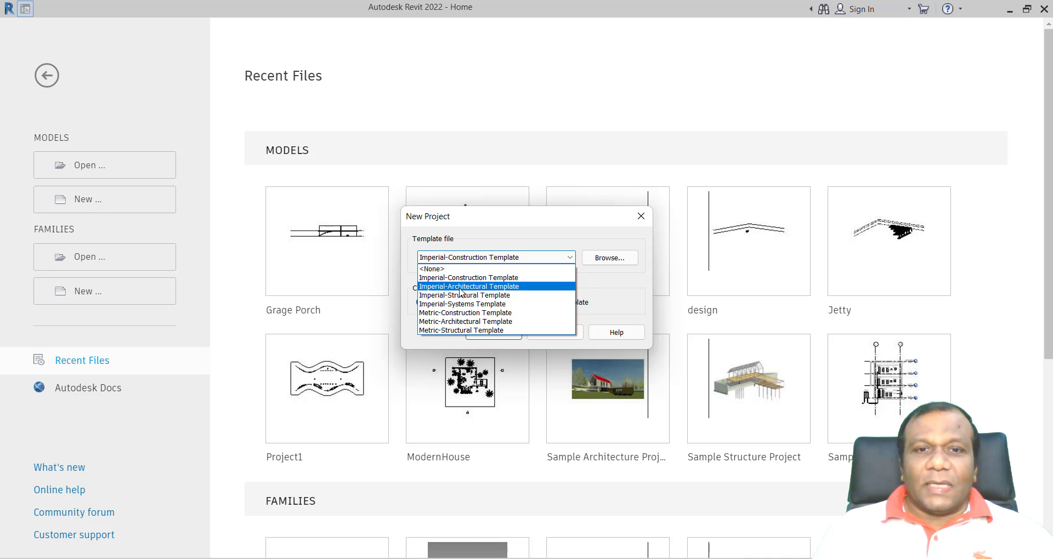
left_click(460, 287)
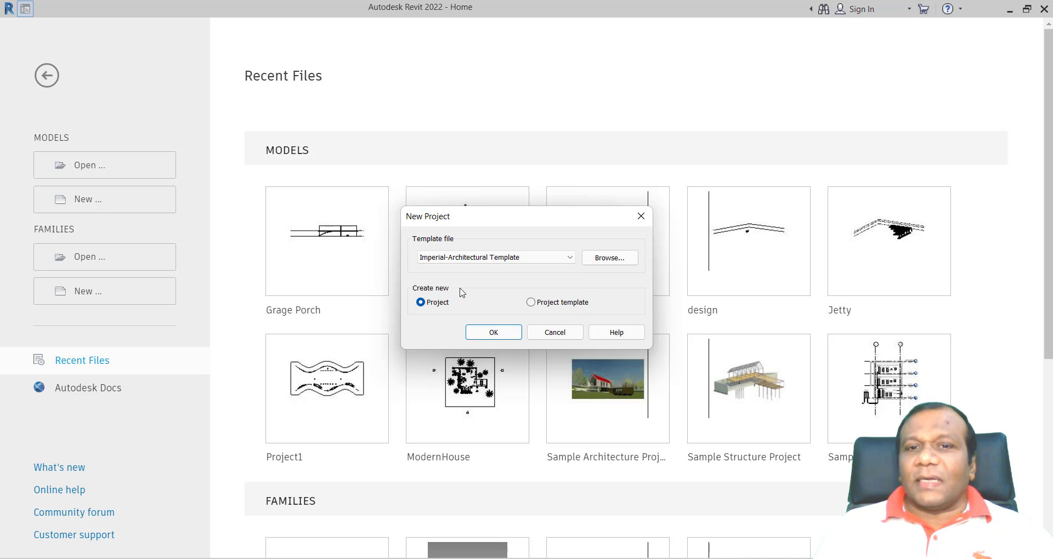
left_click(496, 335)
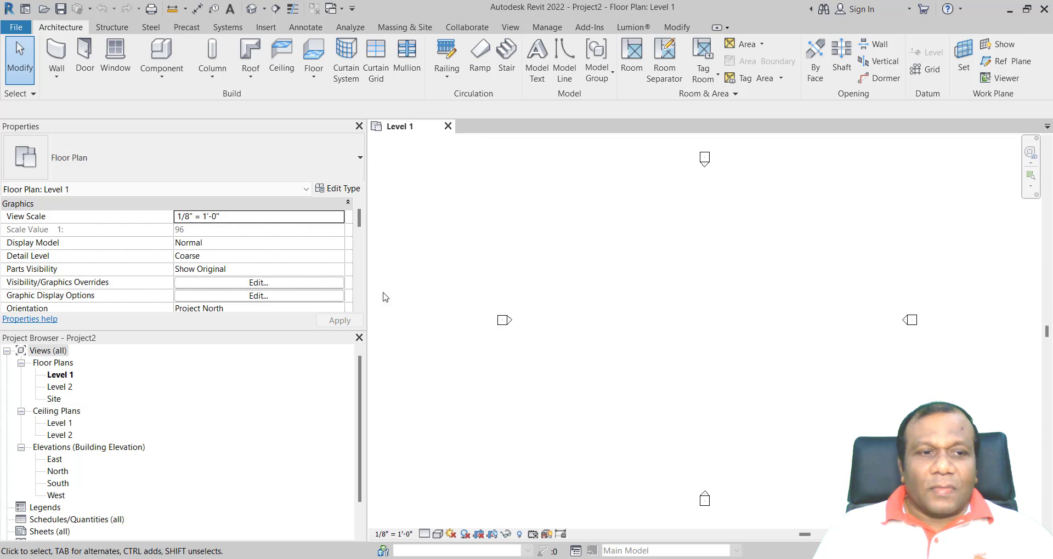
In the North elevation view, set the elevation of Level 2 to 12' 0"
double_click(58, 471)
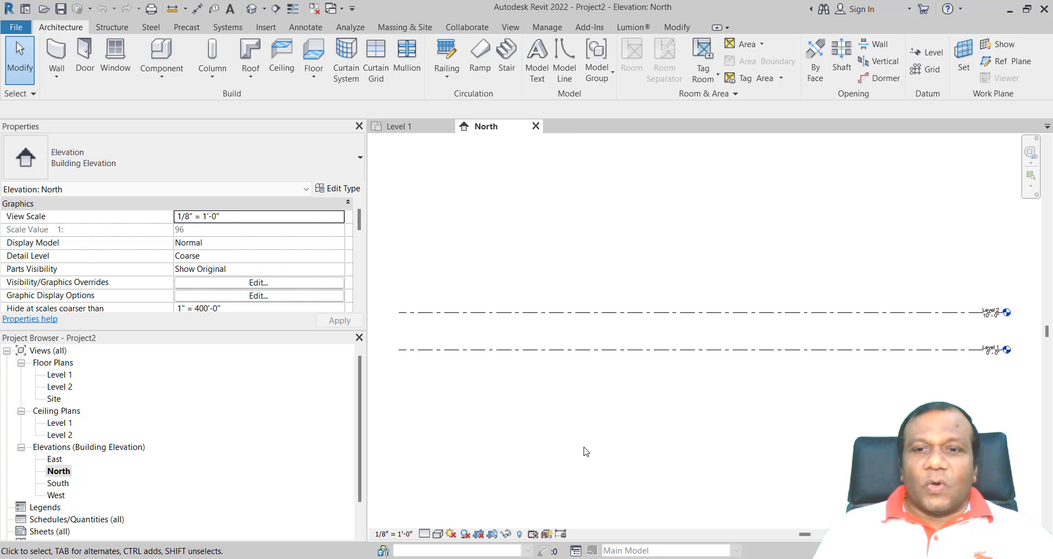
scroll(806, 351, "up", 5)
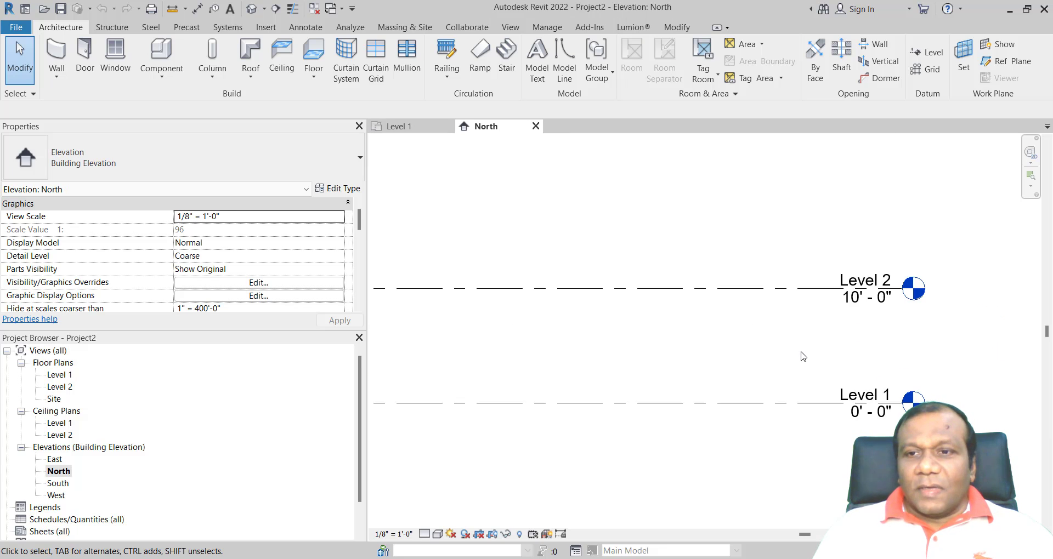
middle_click_drag(811, 357, 745, 364)
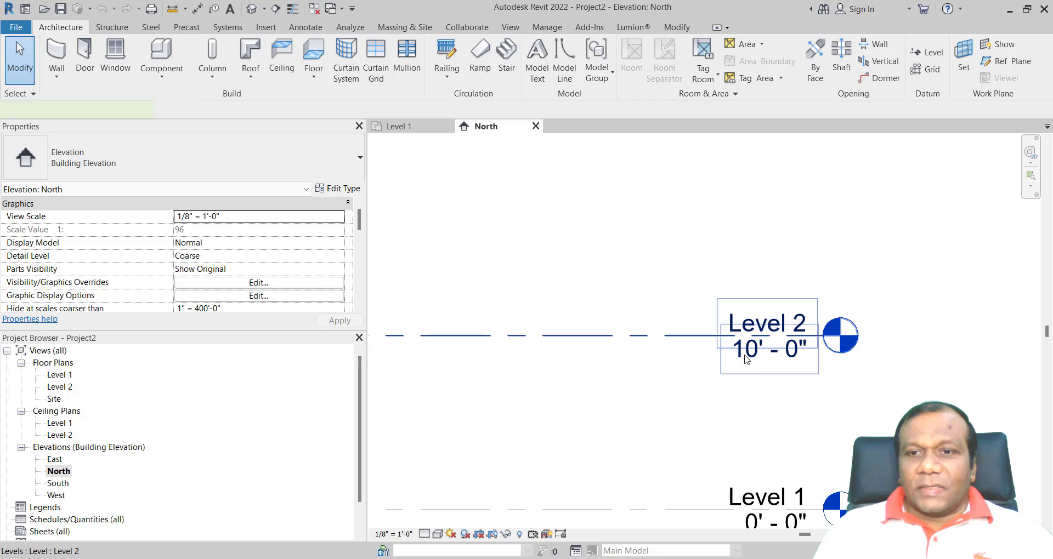
left_click(744, 359)
left_click(746, 351)
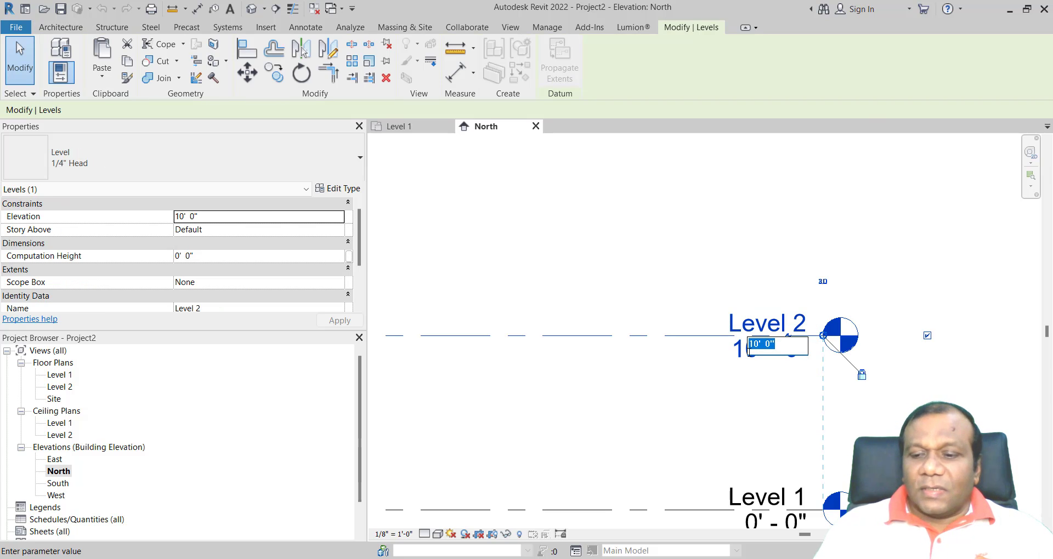
type("12")
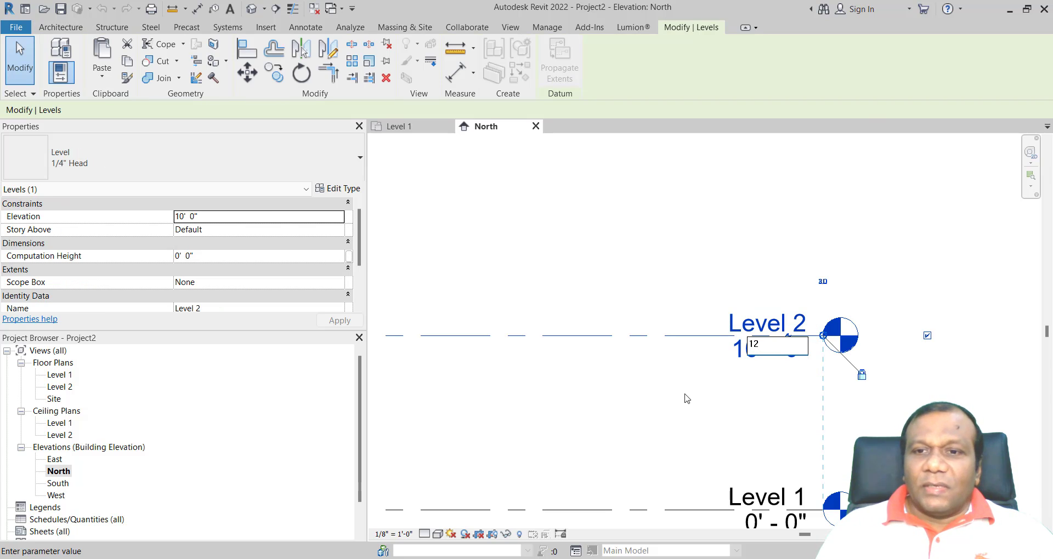
key("Return")
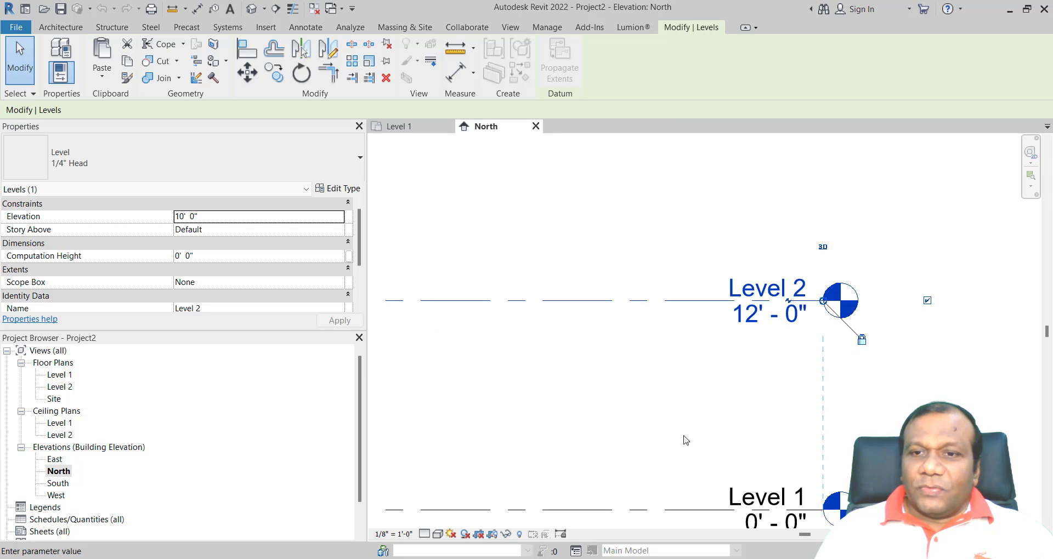
scroll(680, 433, "down", 3)
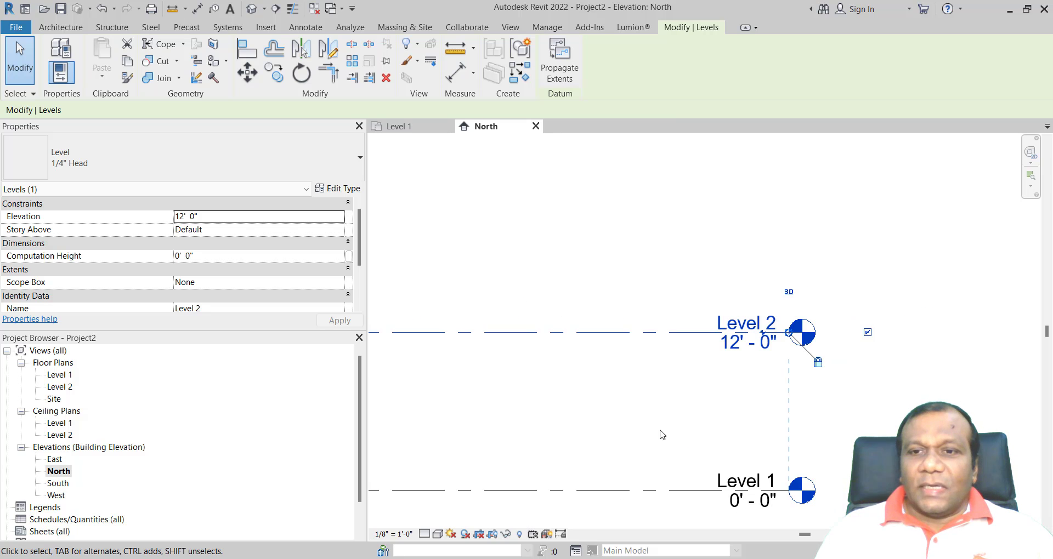
middle_click_drag(625, 425, 899, 380)
scroll(773, 409, "down", 2)
middle_click_drag(706, 371, 548, 369)
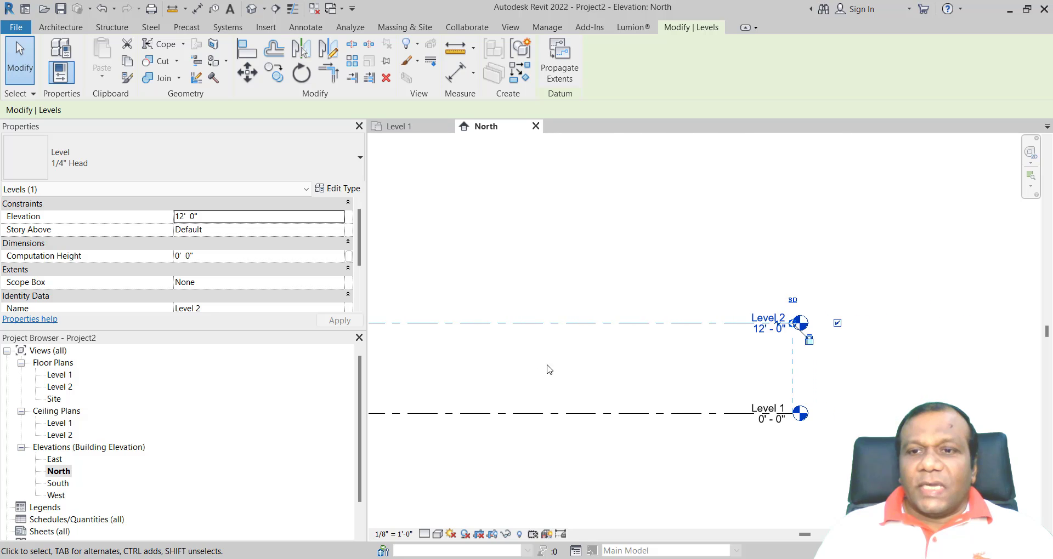
scroll(667, 321, "up", 3)
middle_click_drag(516, 404, 795, 426)
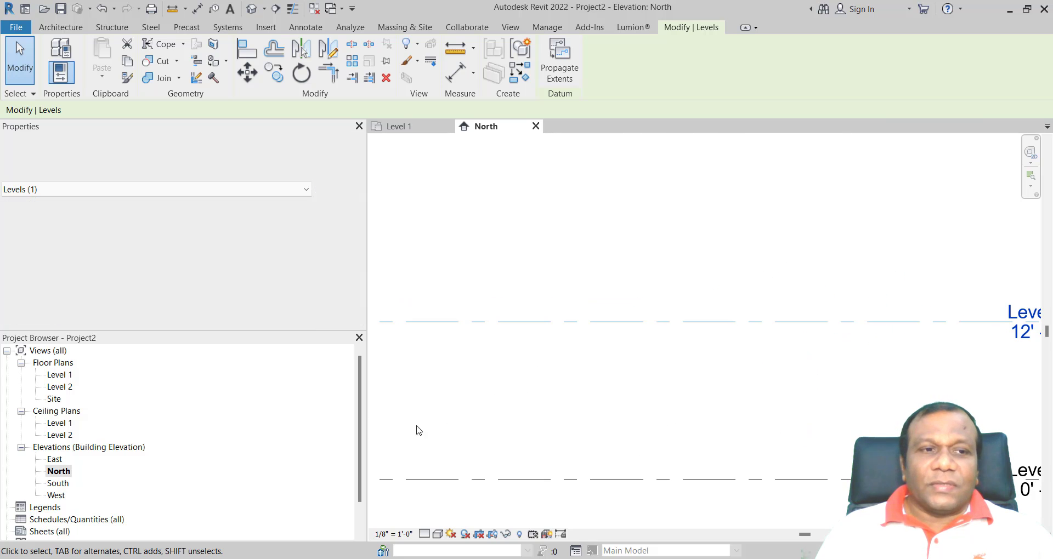
On the Level 1 floor plan, draw a closed L-shaped loop of 12' high Generic - 8" walls, about 84' along the top and 36' along the bottom
double_click(61, 375)
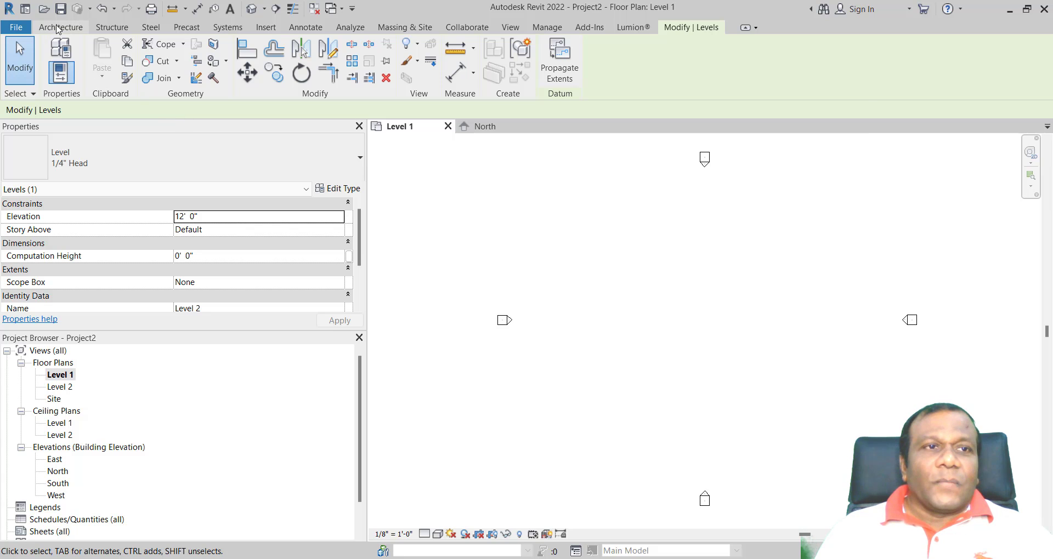
left_click(60, 27)
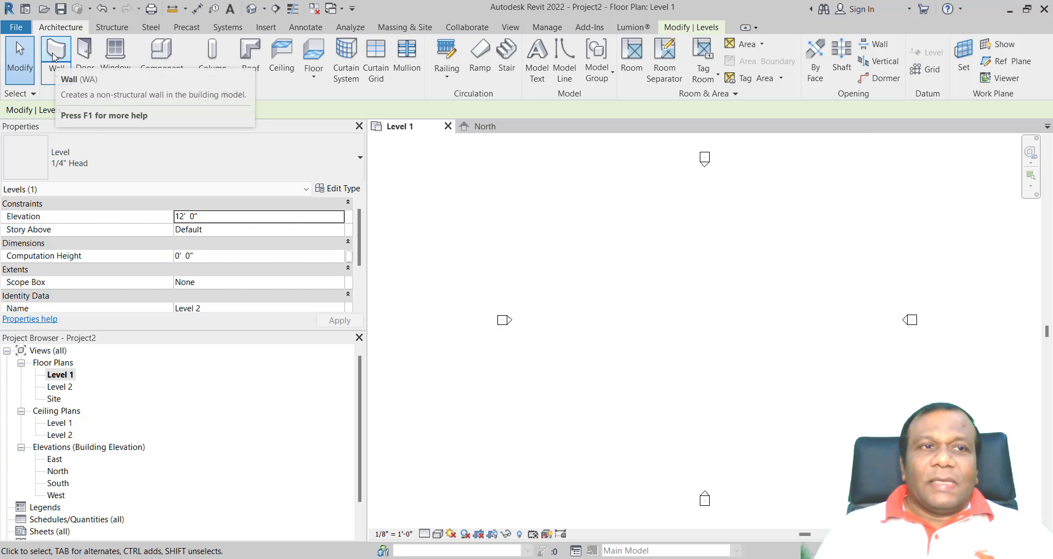
left_click(53, 52)
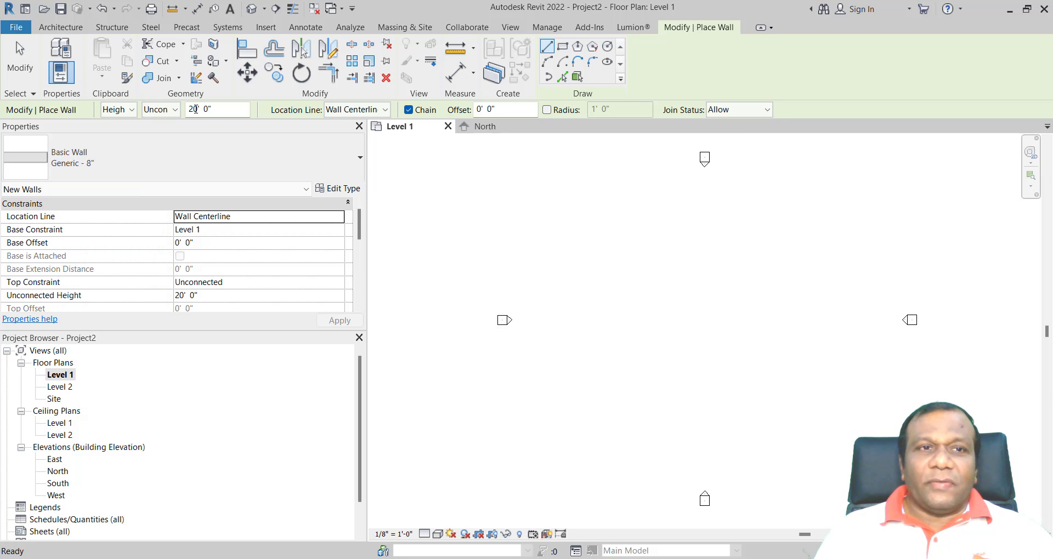
left_click_drag(197, 109, 186, 110)
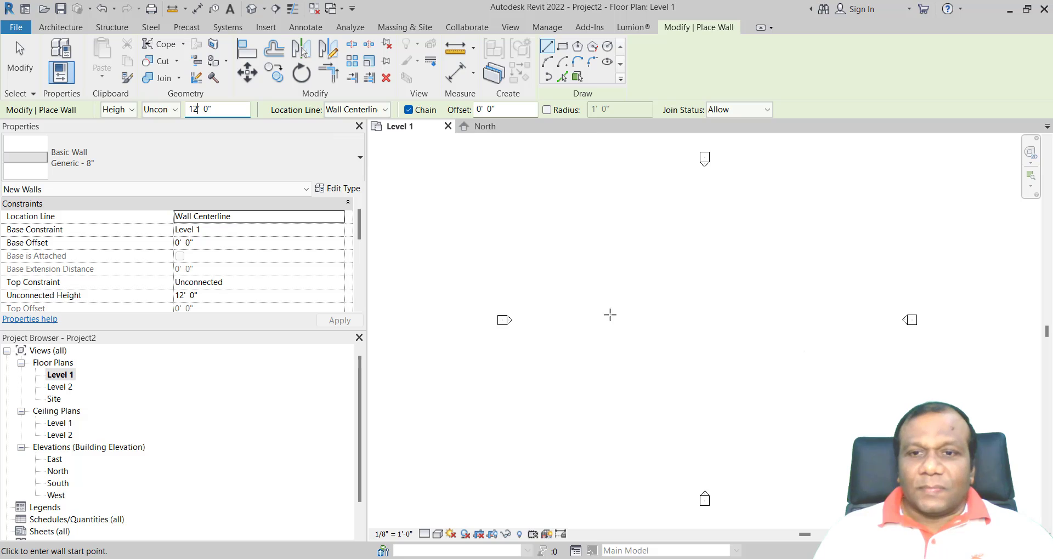
left_click(547, 443)
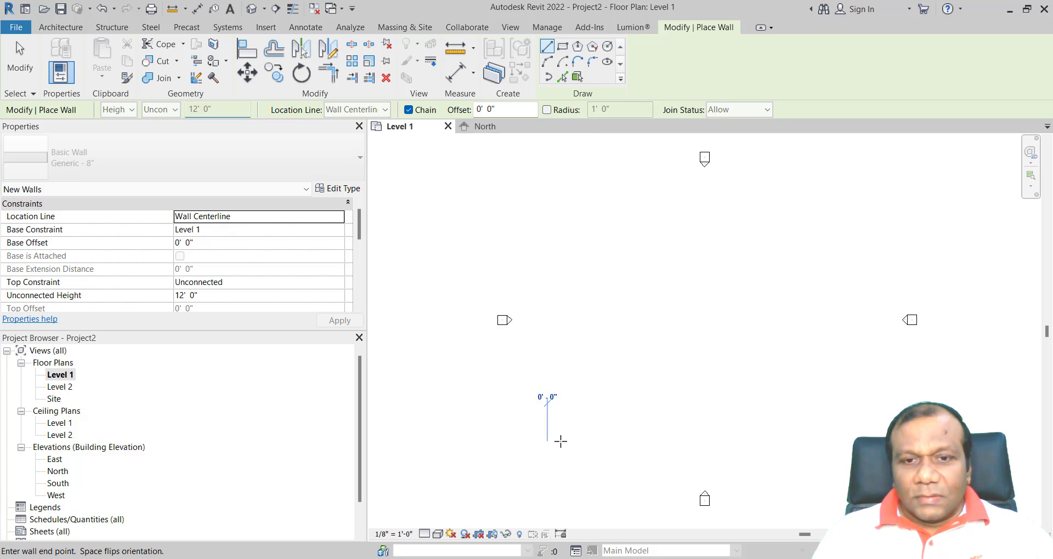
left_click(636, 442)
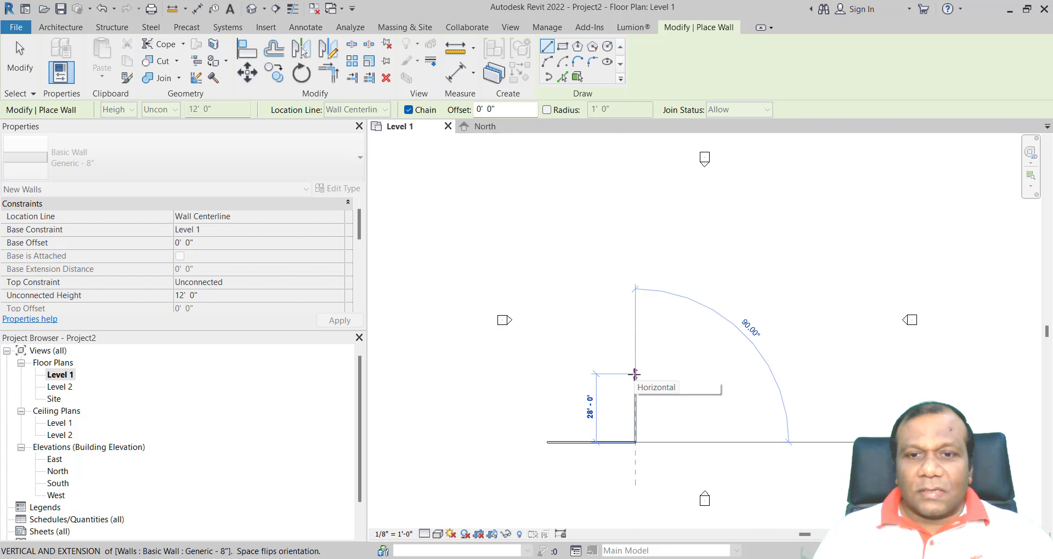
left_click(635, 325)
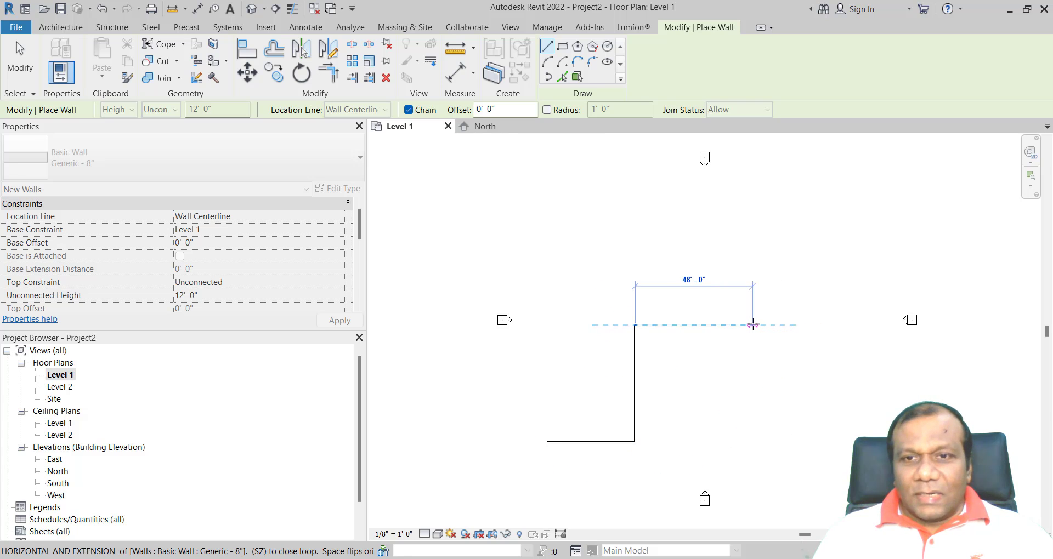
left_click(753, 325)
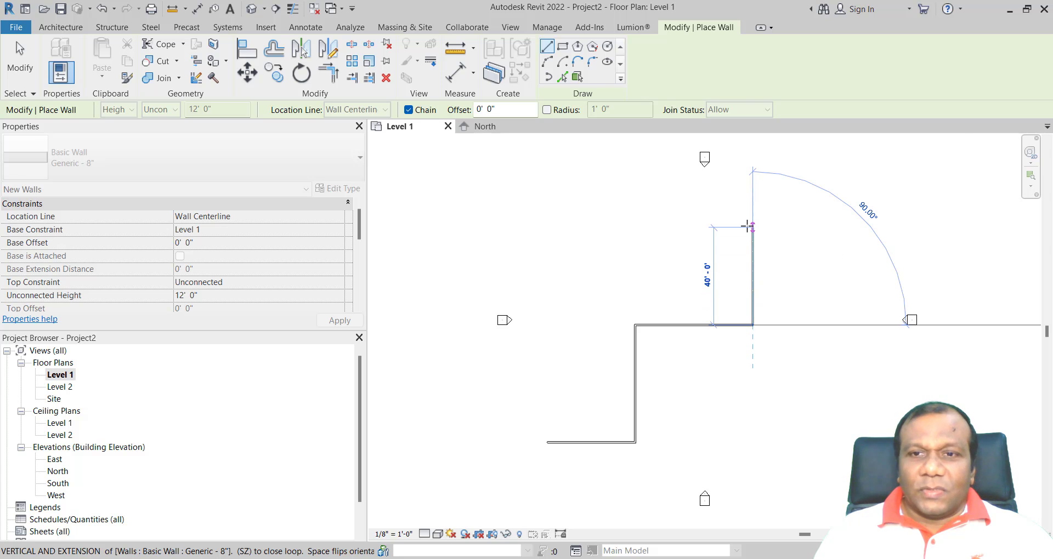
left_click(752, 227)
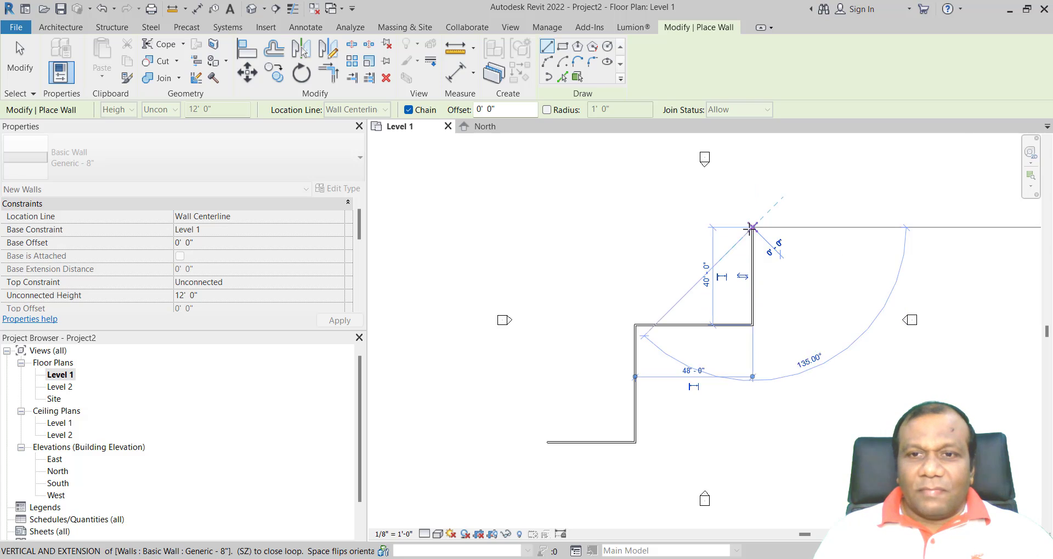
left_click(547, 227)
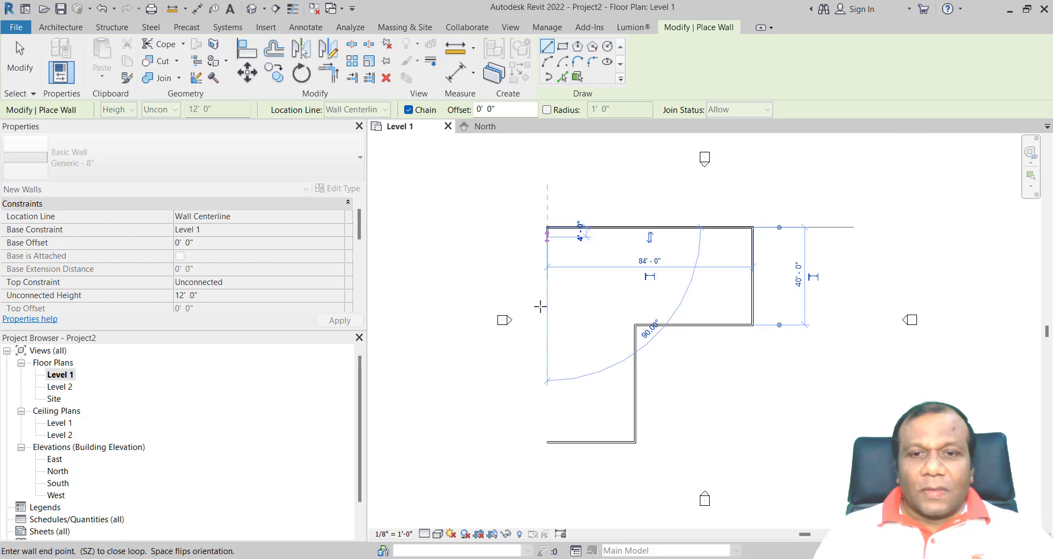
left_click(546, 442)
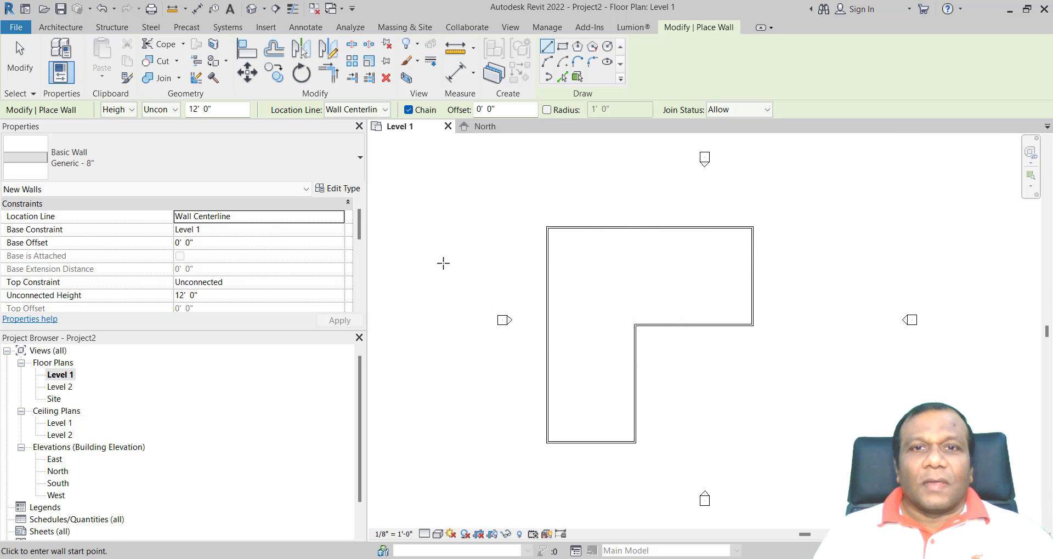
Create a Generic - 12" floor on Level 1 by picking all six walls with a 3' 0" outward boundary offset
left_click(61, 27)
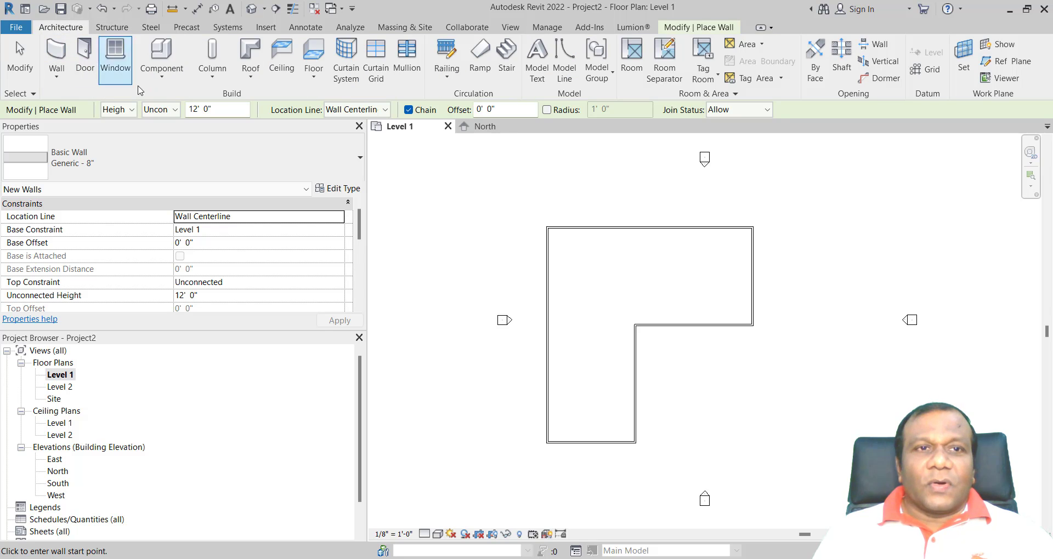
left_click(314, 55)
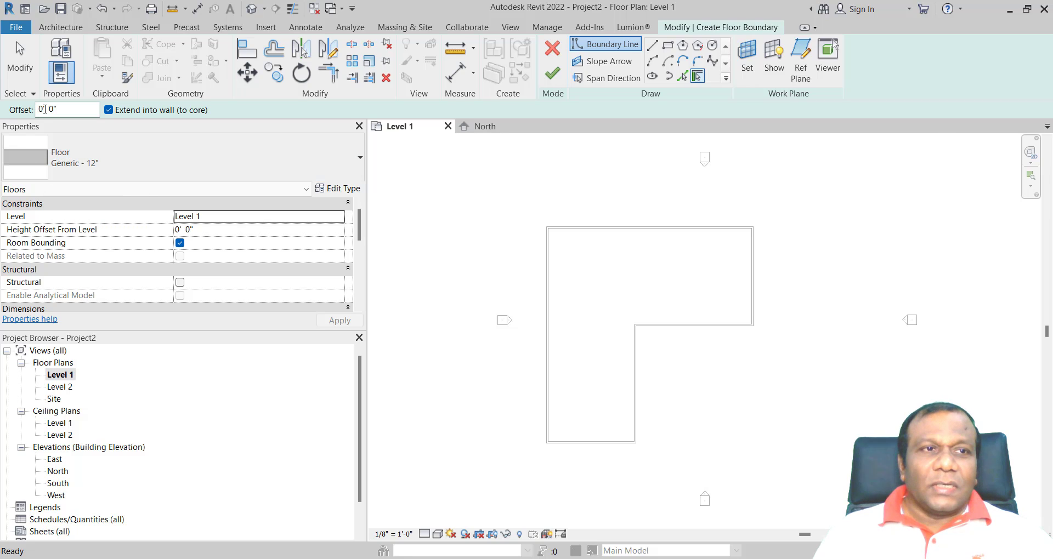
double_click(45, 109)
type("3")
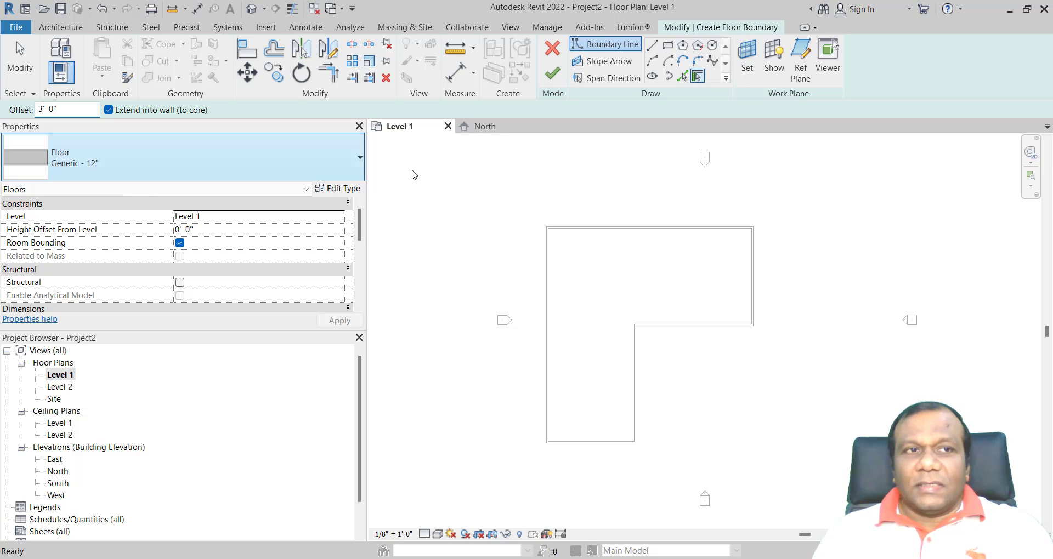
left_click(595, 226)
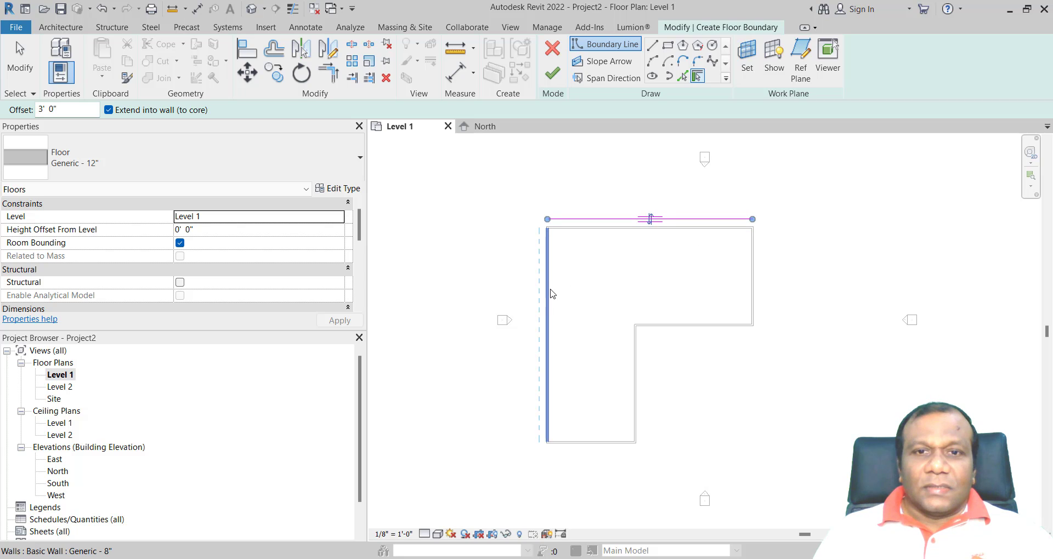
left_click(549, 294)
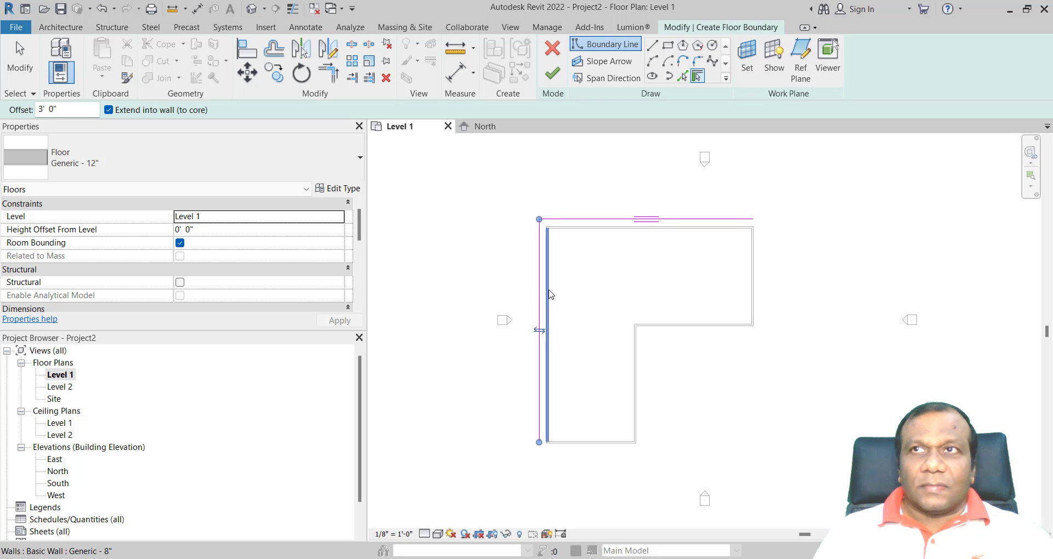
left_click(595, 445)
left_click(635, 365)
left_click(703, 333)
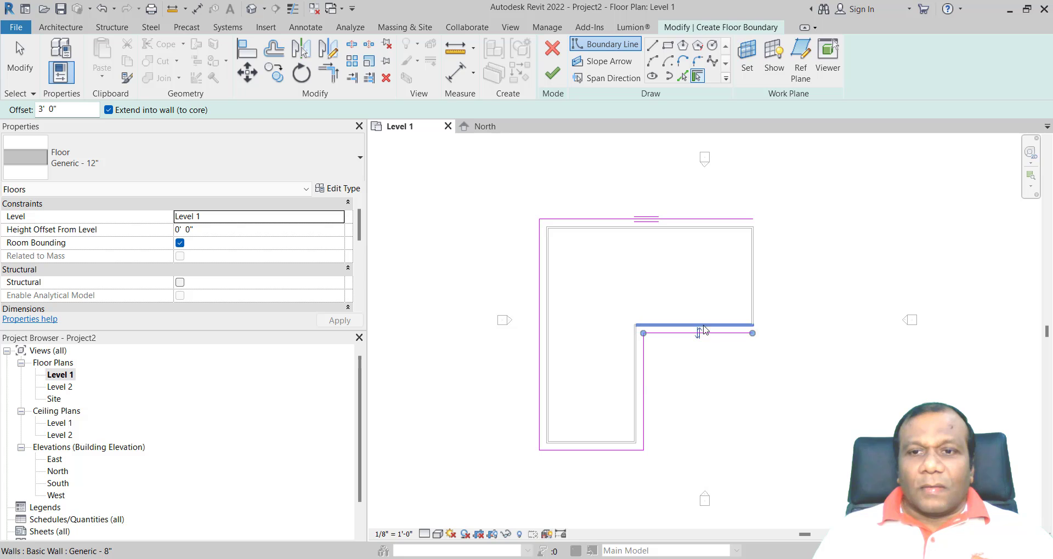
left_click(757, 280)
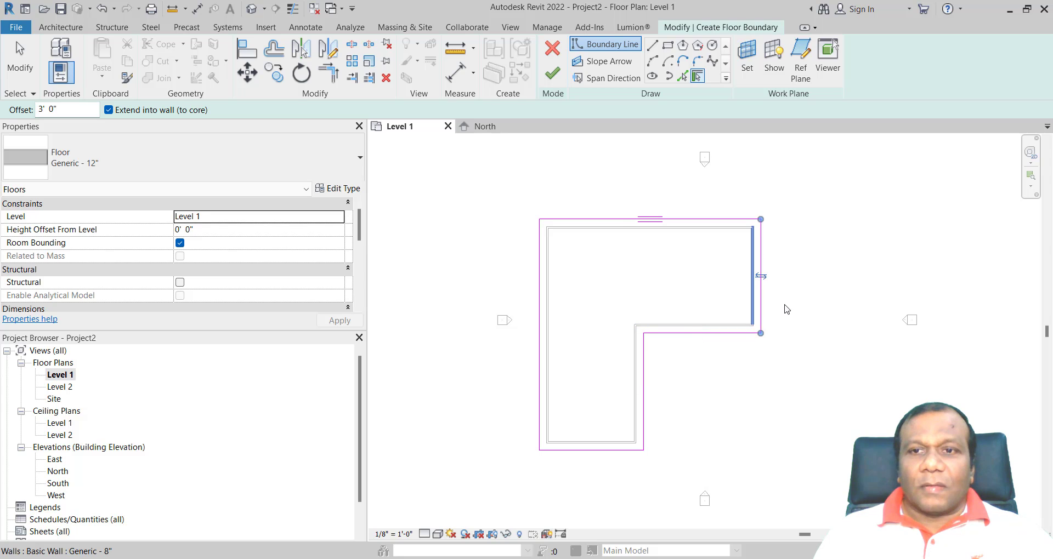
left_click(553, 74)
left_click(658, 433)
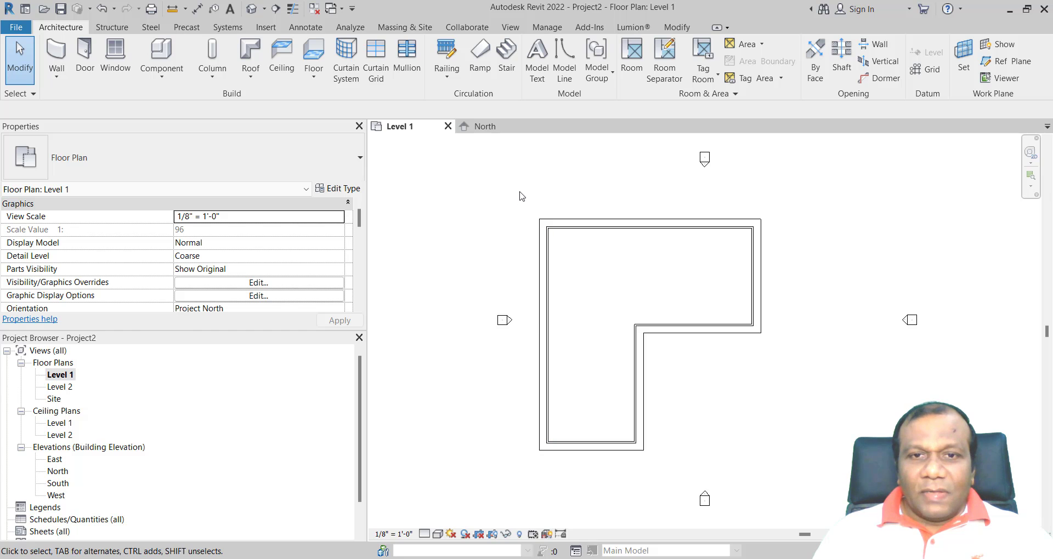
Select all the walls and the floor on Level 1 and copy them to the clipboard
left_click_drag(520, 192, 778, 465)
left_click(707, 418)
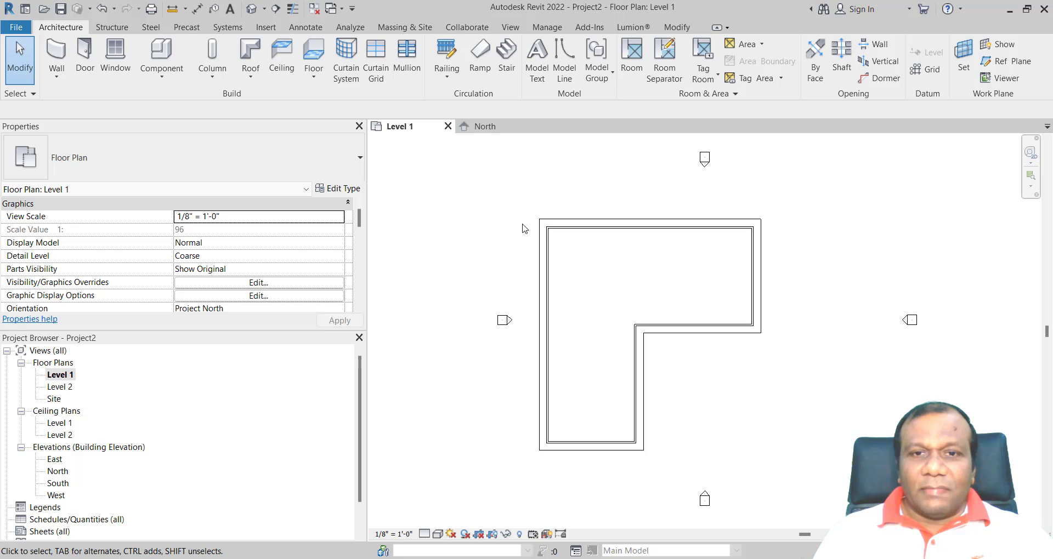
left_click_drag(526, 201, 798, 472)
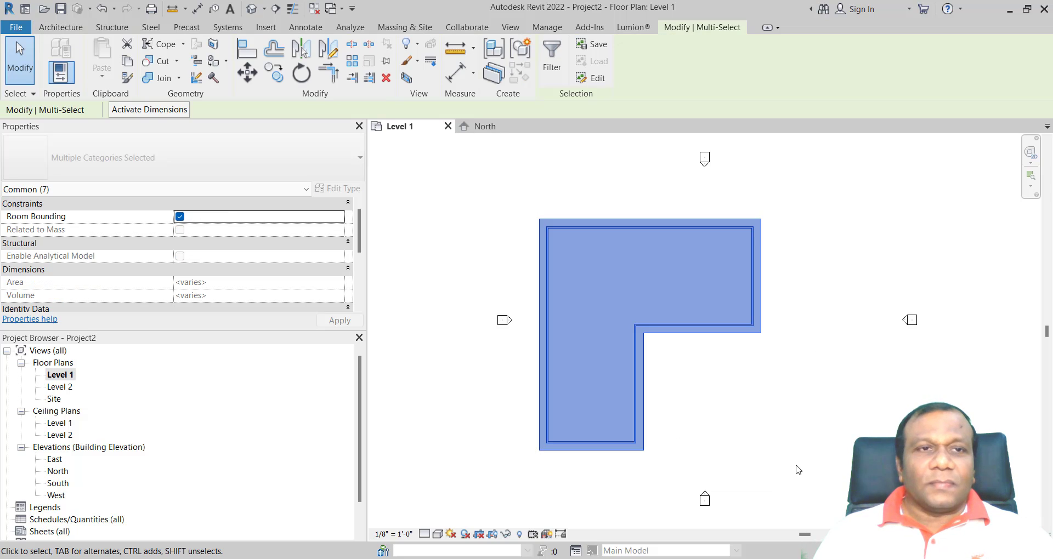
left_click(127, 62)
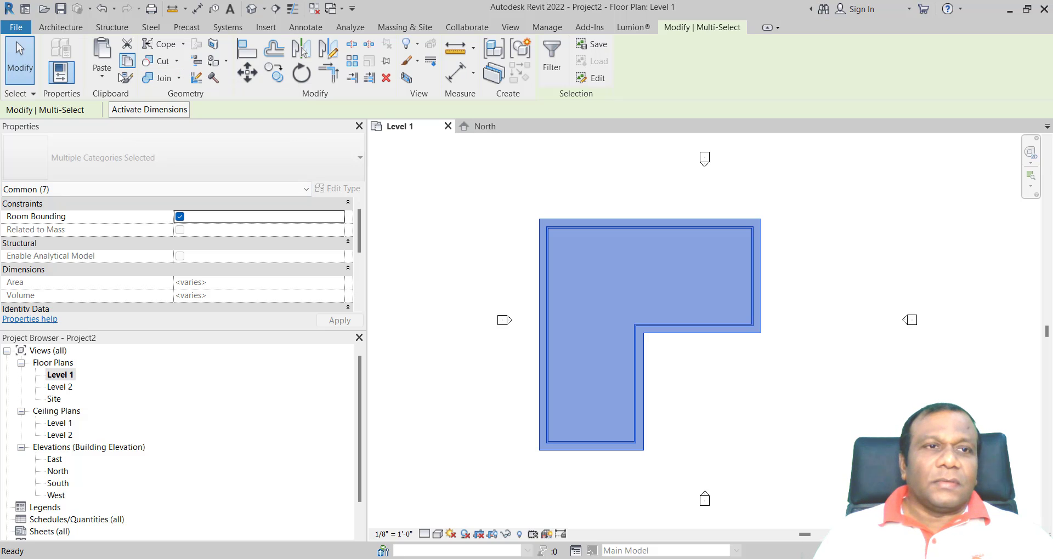
Paste the copied walls and floor aligned to Level 2
left_click(102, 72)
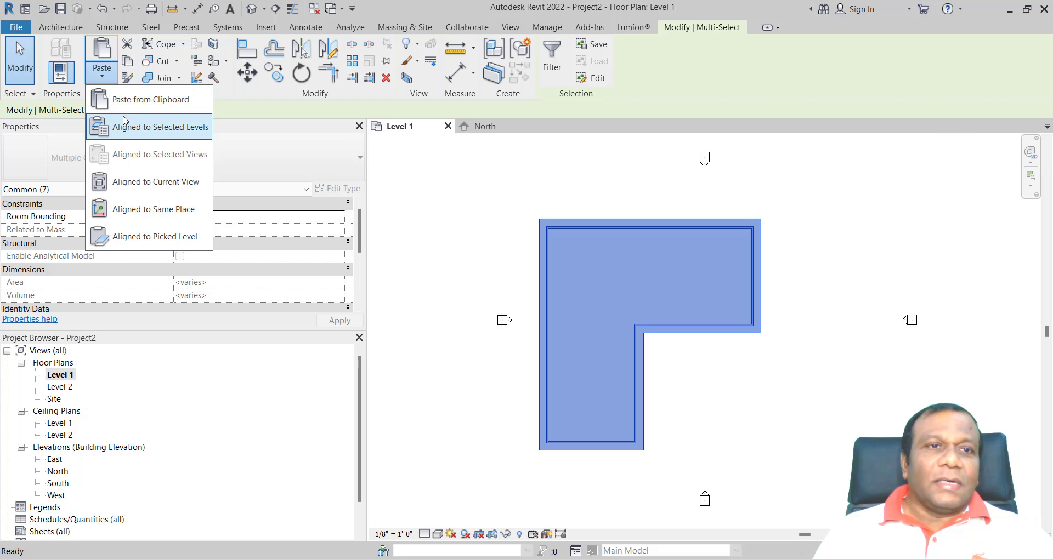
left_click(125, 124)
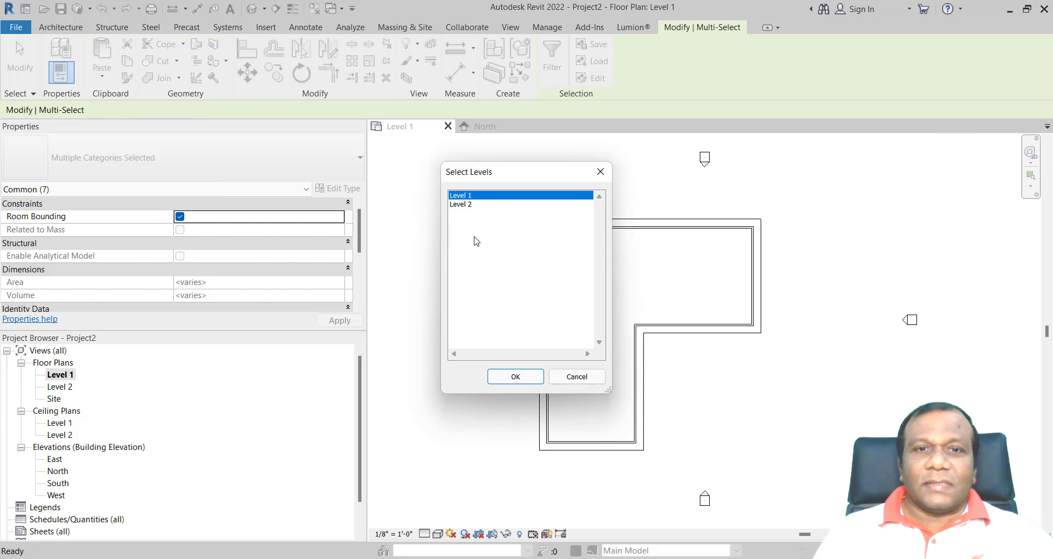
left_click(464, 204)
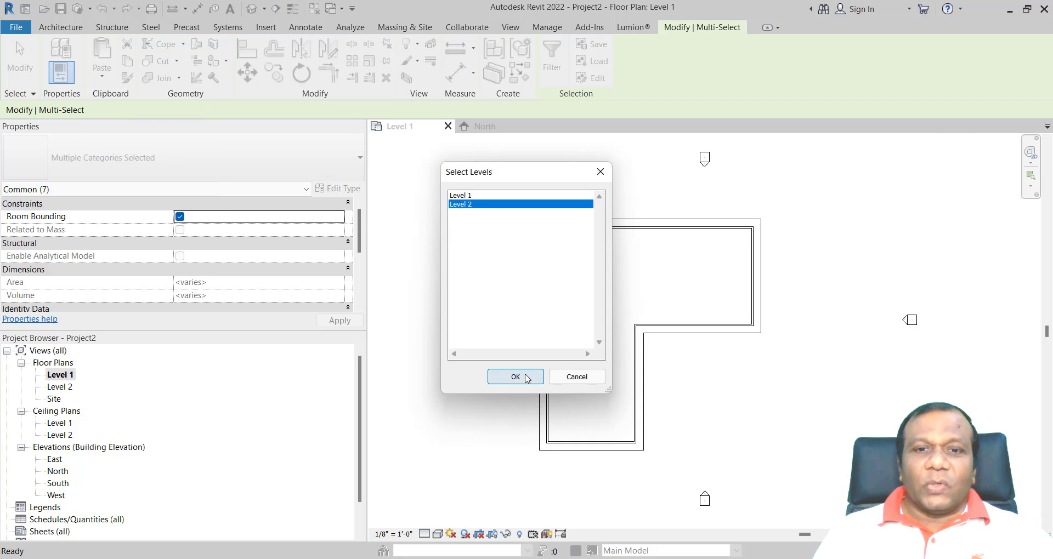
left_click(503, 377)
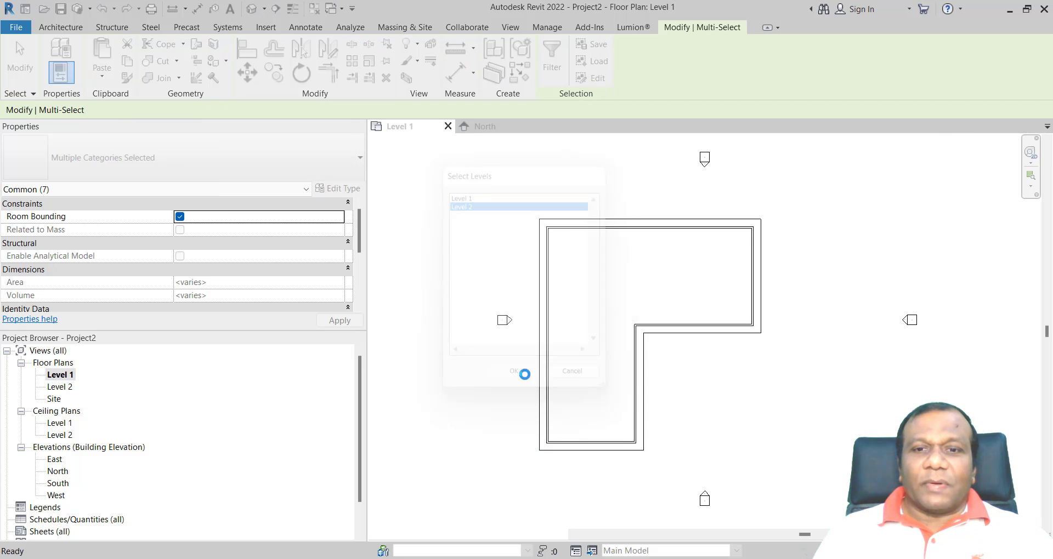
Open the Level 2 floor plan and the default 3D view to inspect the pasted storey
double_click(63, 388)
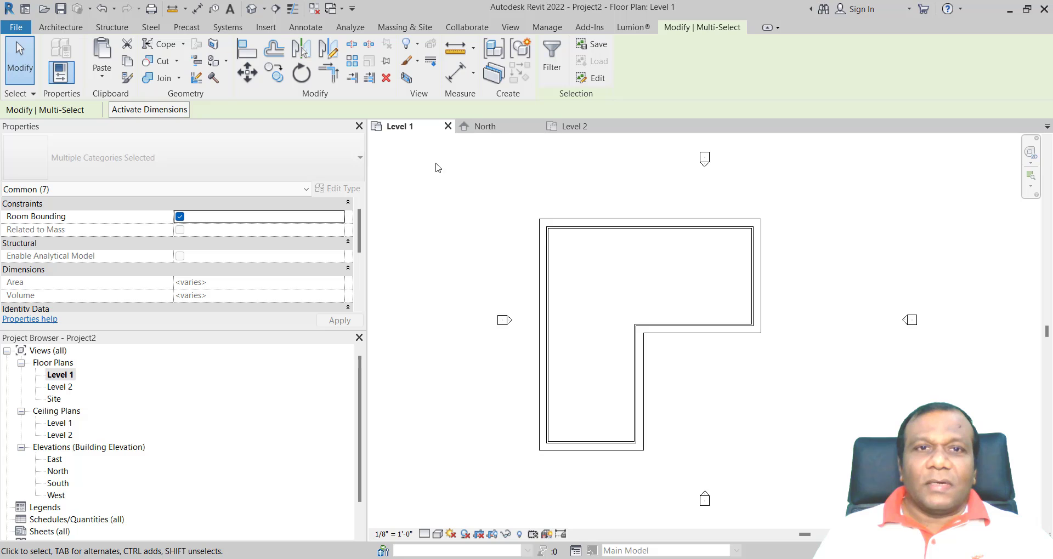
left_click(505, 28)
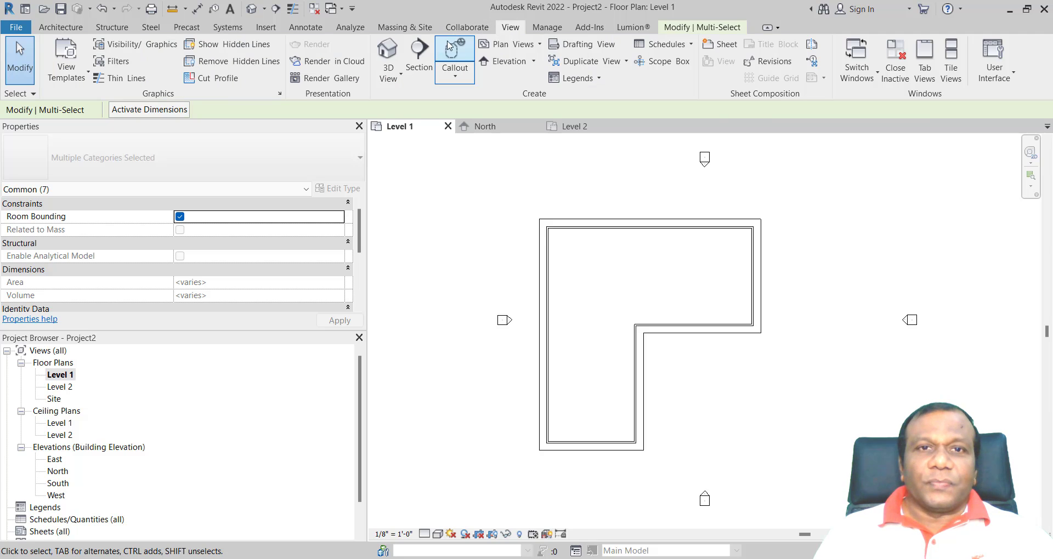
left_click(385, 61)
scroll(603, 364, "up", 1)
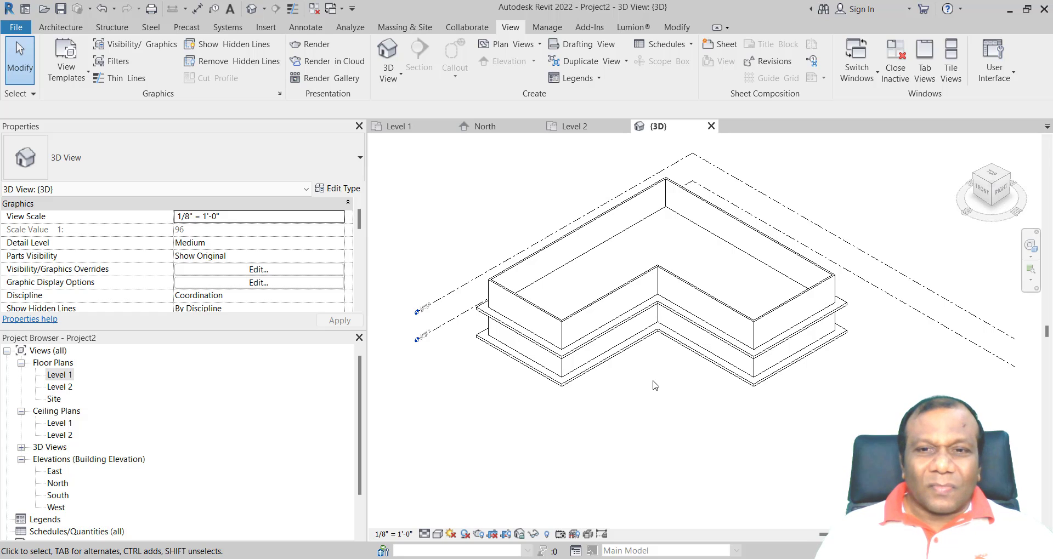
On the Level 1 floor plan, edit the floor boundary so the inner vertical edge of the L lies 21' 0" from the adjacent wall
double_click(55, 376)
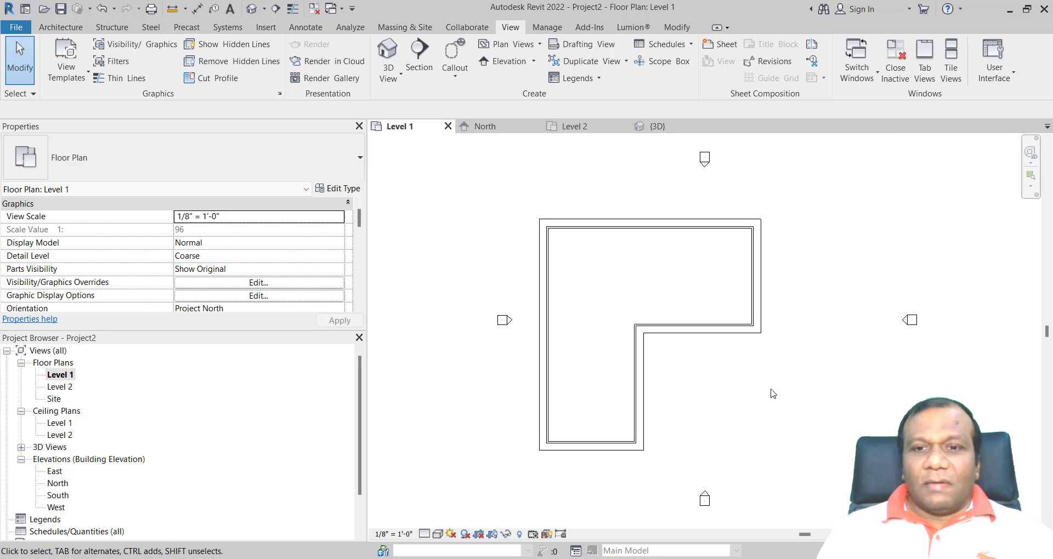
left_click(647, 398)
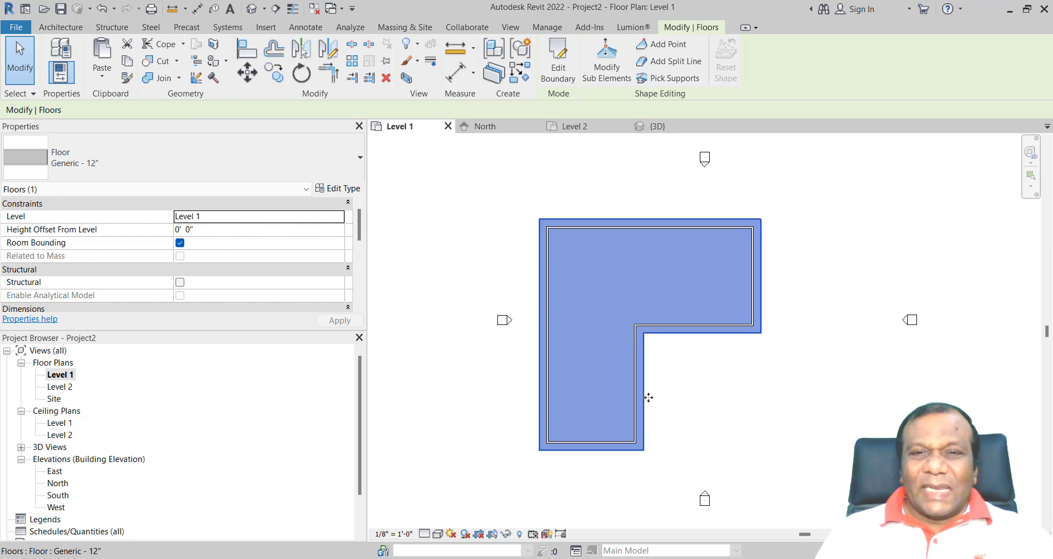
left_click(560, 74)
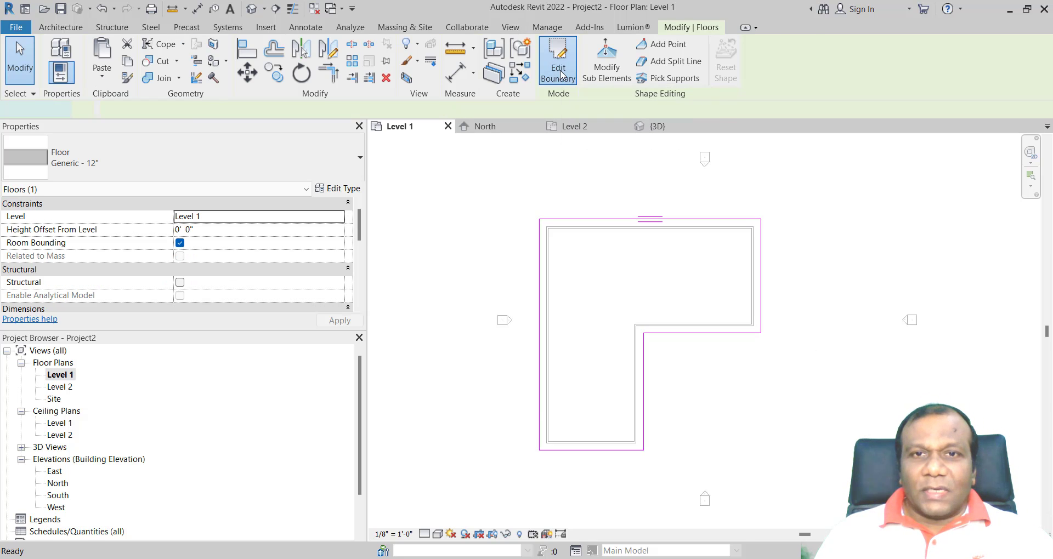
left_click(644, 400)
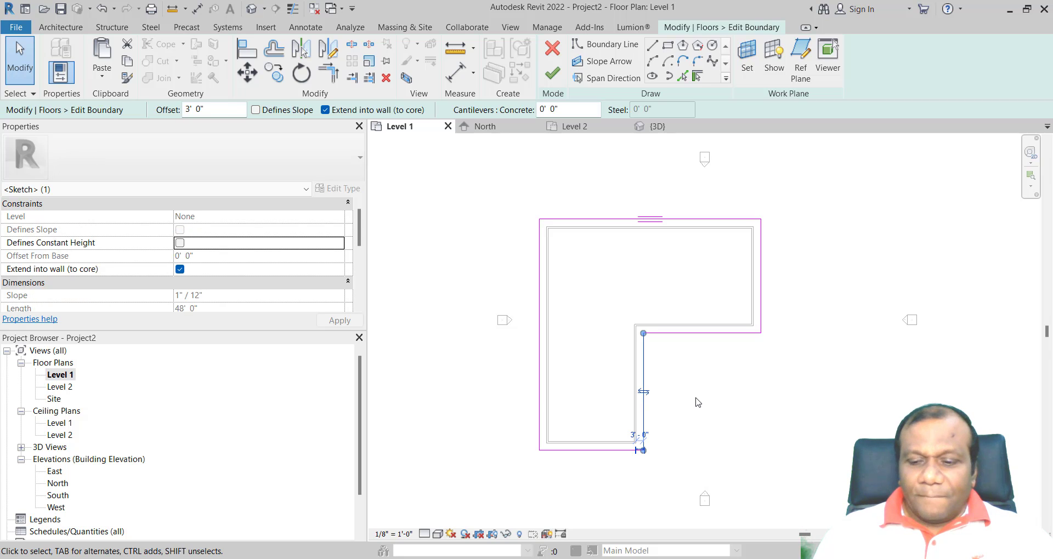
key("Right")
key("Right")
key("Right")
key("Right")
key("Right")
key("Right")
key("Right")
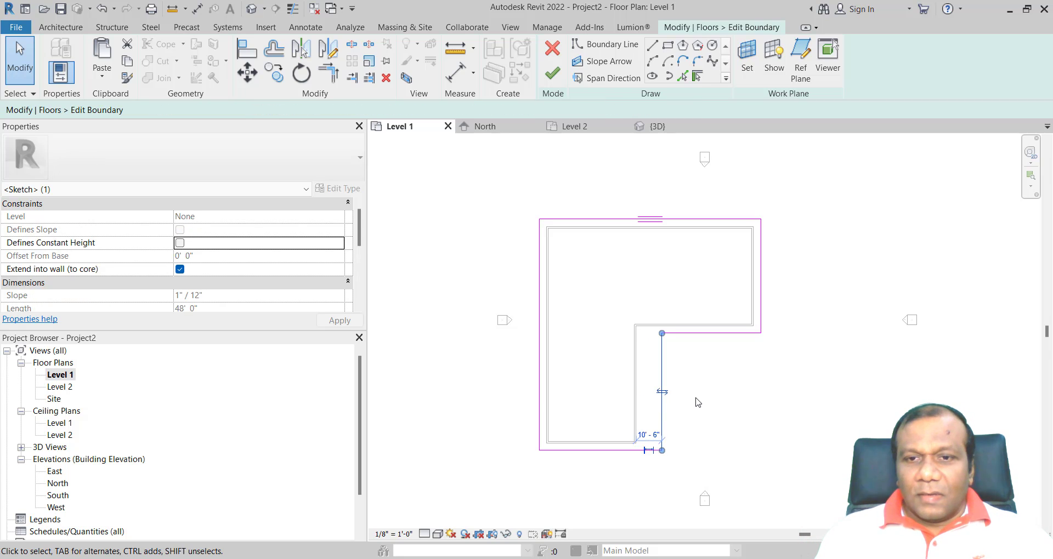
key("Right")
key("Right")
key("Right")
key("Right")
key("Right")
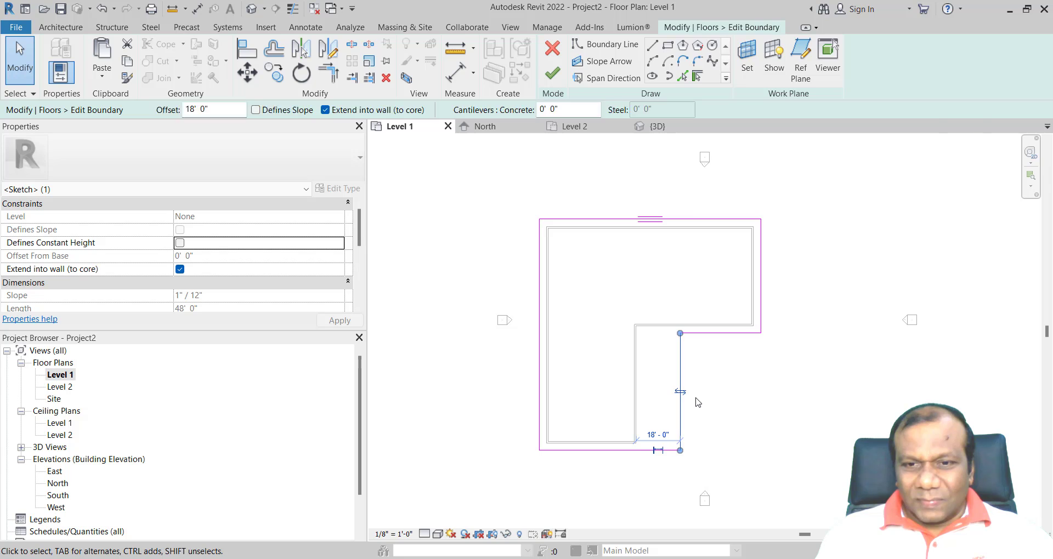
key("Right")
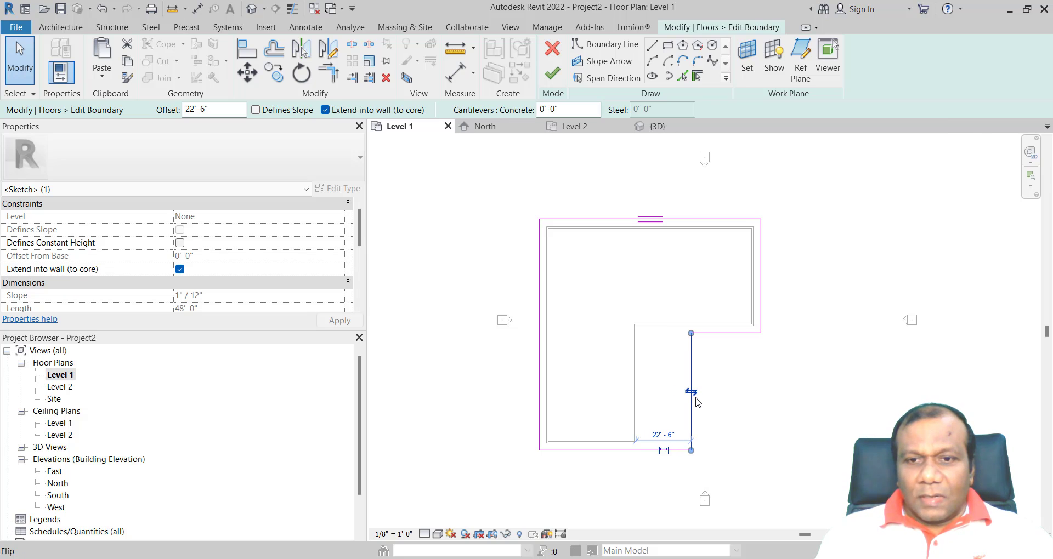
key("Left")
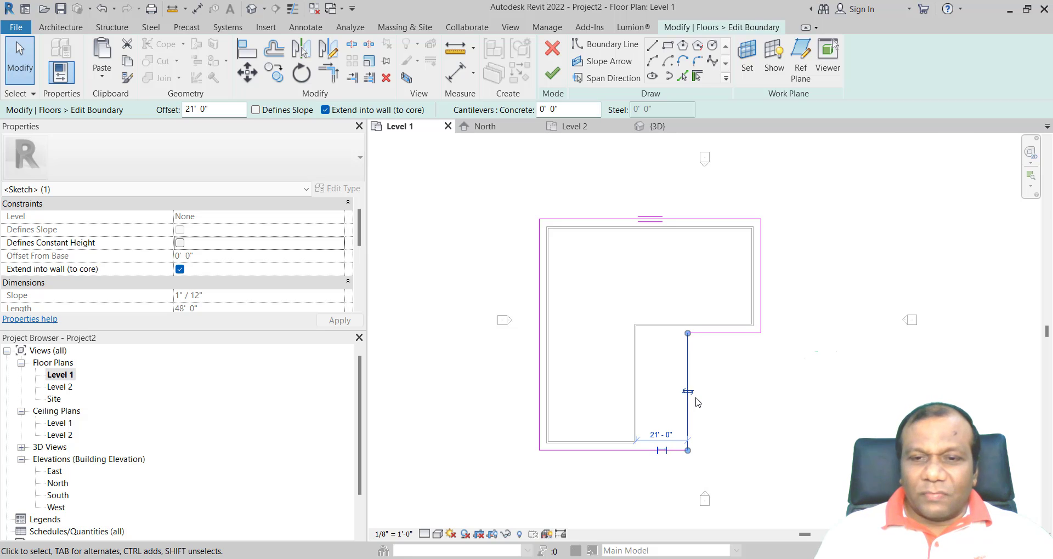
key("Escape")
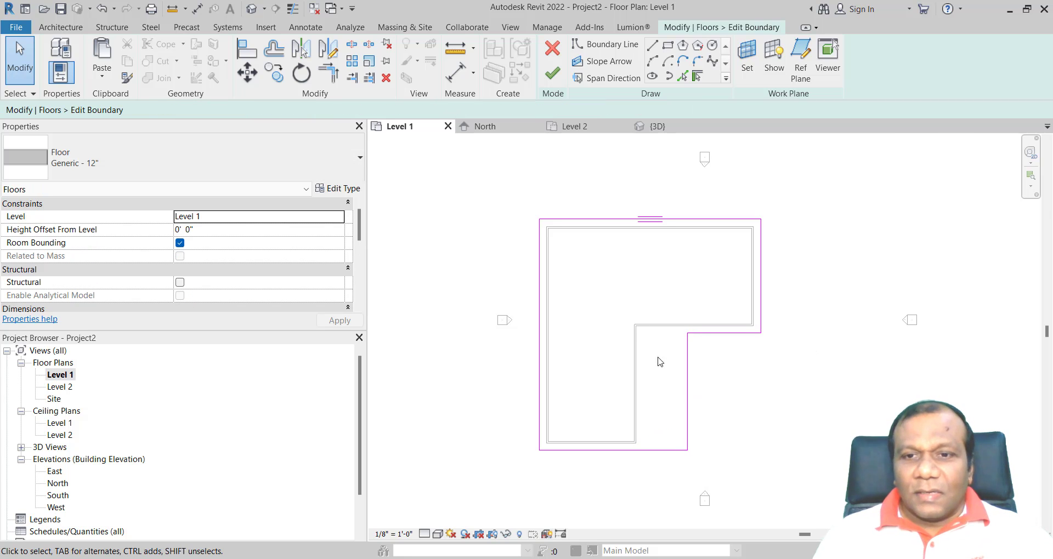
left_click(552, 73)
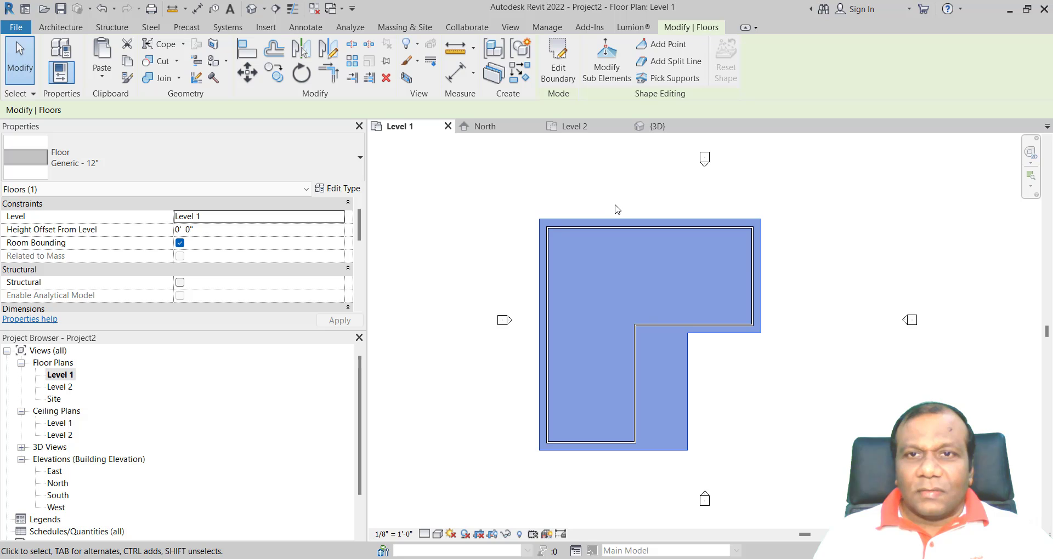
Start a new floor on Level 1 and duplicate the Generic - 12" type as Generic - 12" 2
left_click(65, 27)
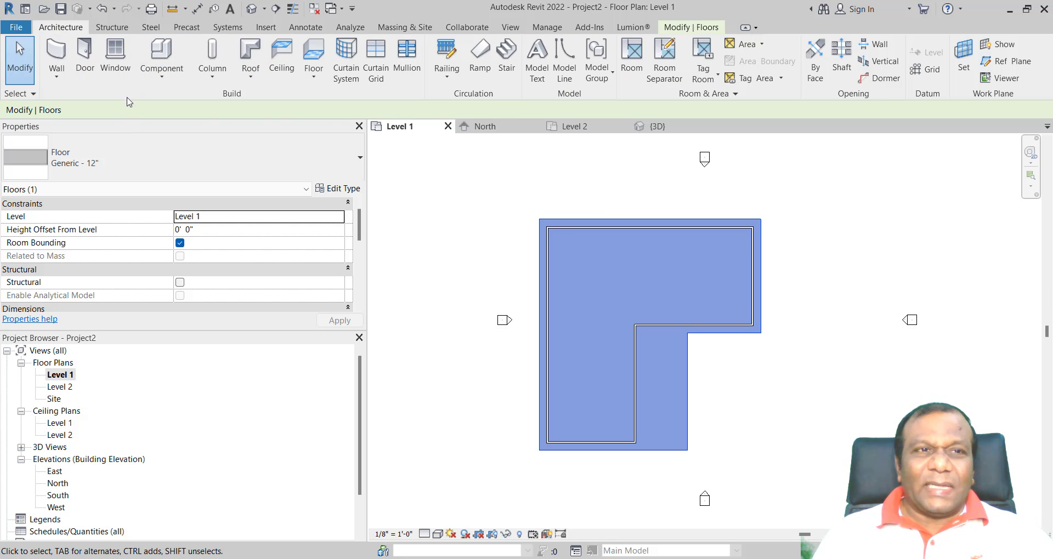
left_click(303, 57)
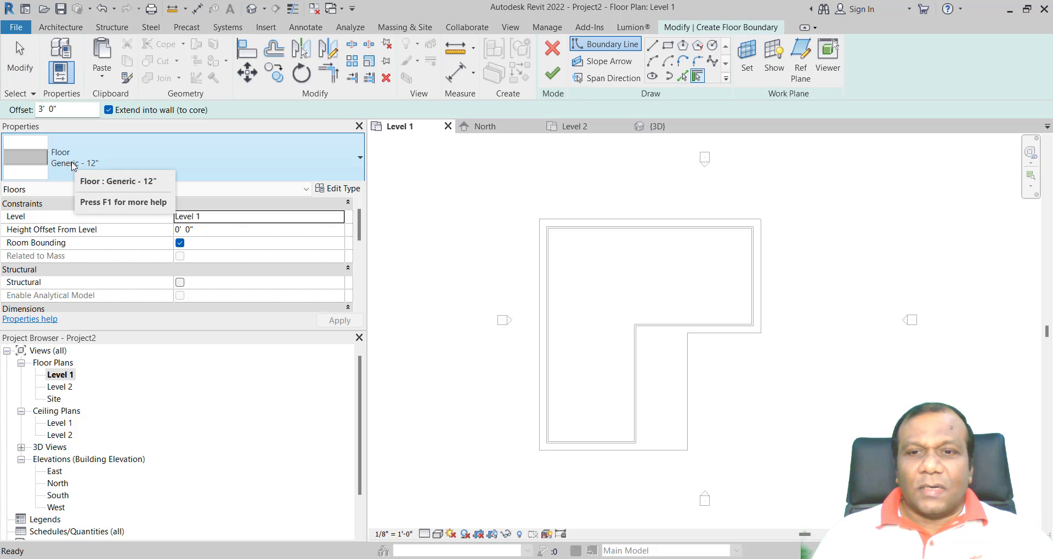
left_click(344, 189)
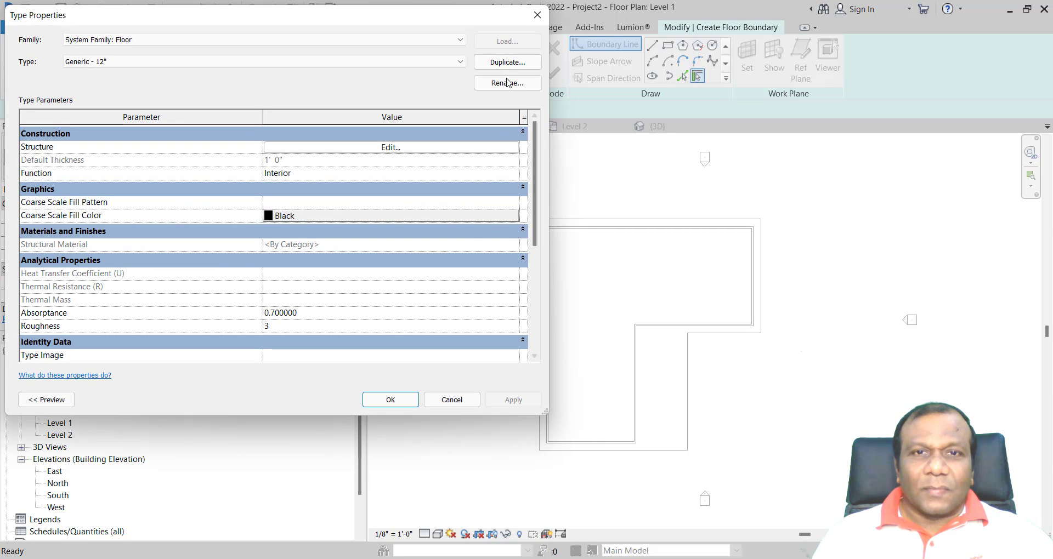
left_click(506, 64)
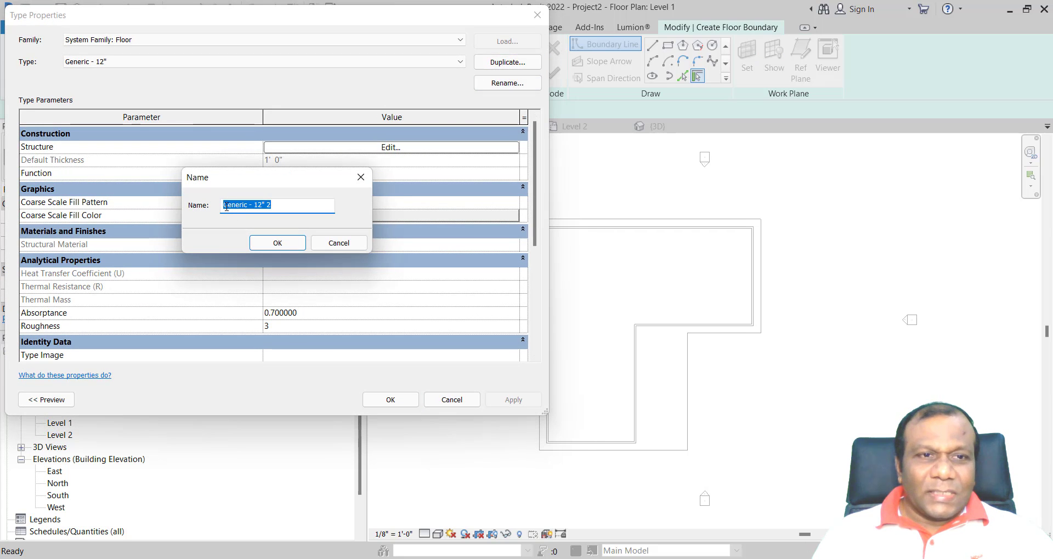
left_click(249, 207)
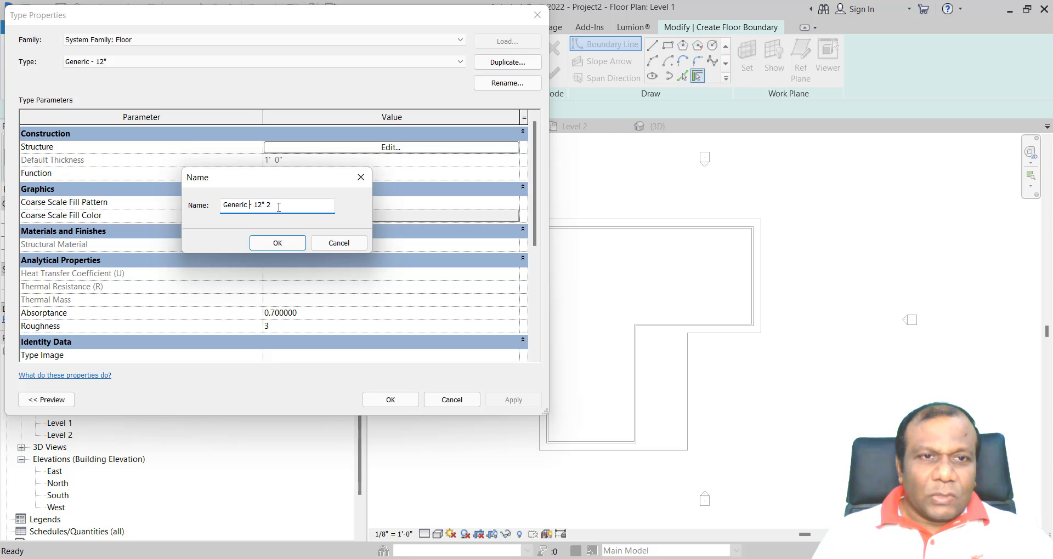
left_click(277, 243)
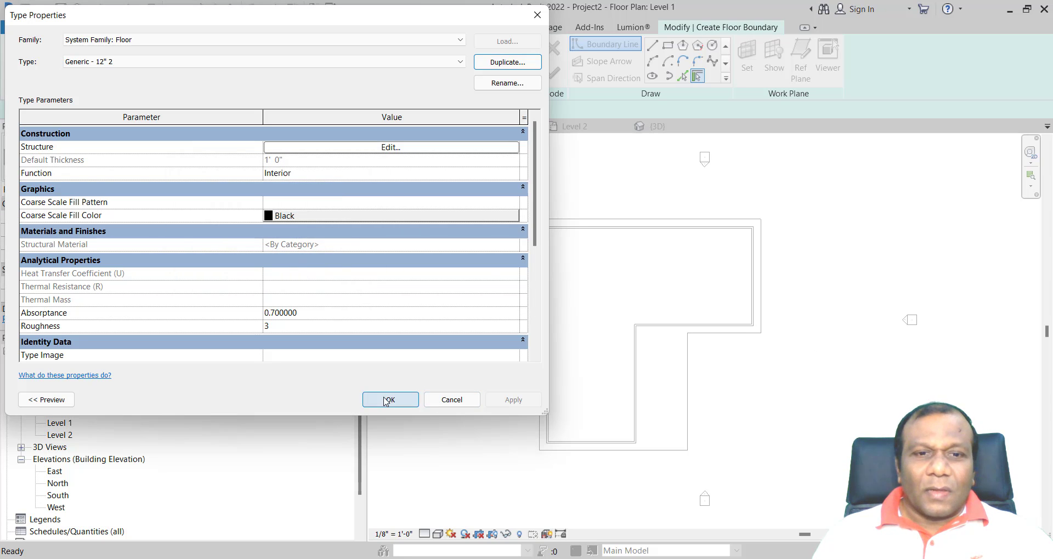
left_click(386, 402)
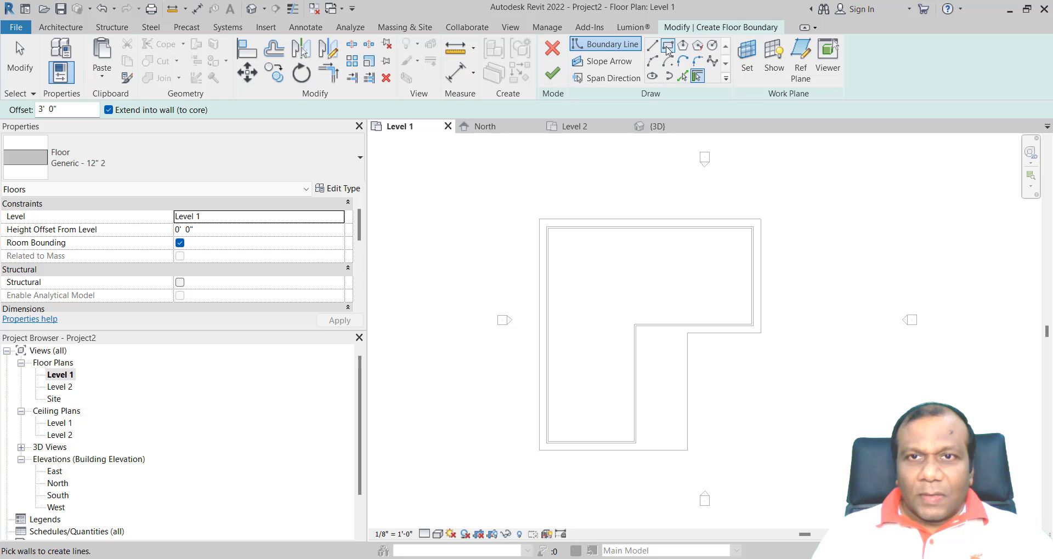
Sketch a rectangular floor filling the remaining notch of the L, finish it, and show the model in 3D
left_click(667, 46)
left_click(688, 451)
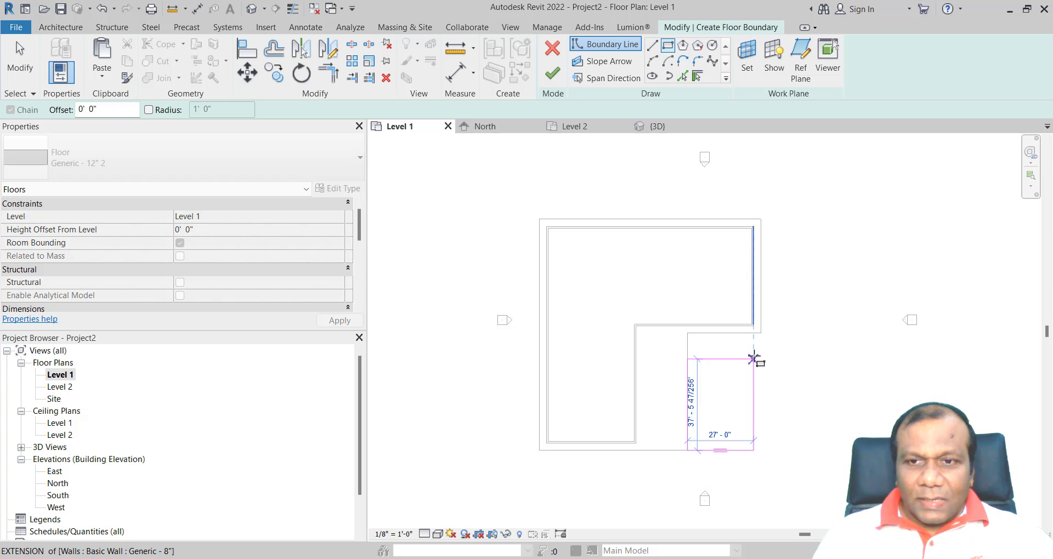
left_click(760, 333)
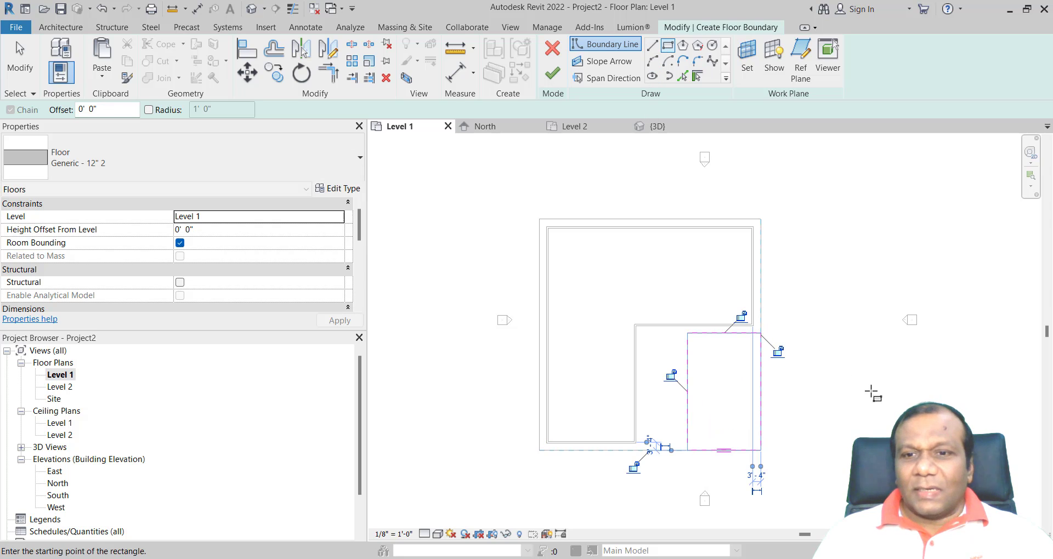
left_click(551, 73)
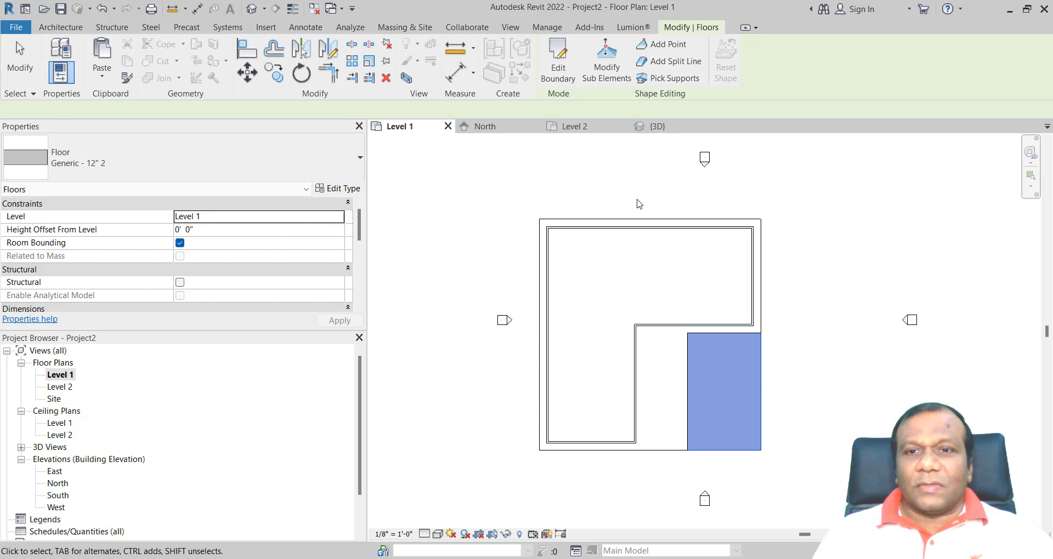
left_click(800, 279)
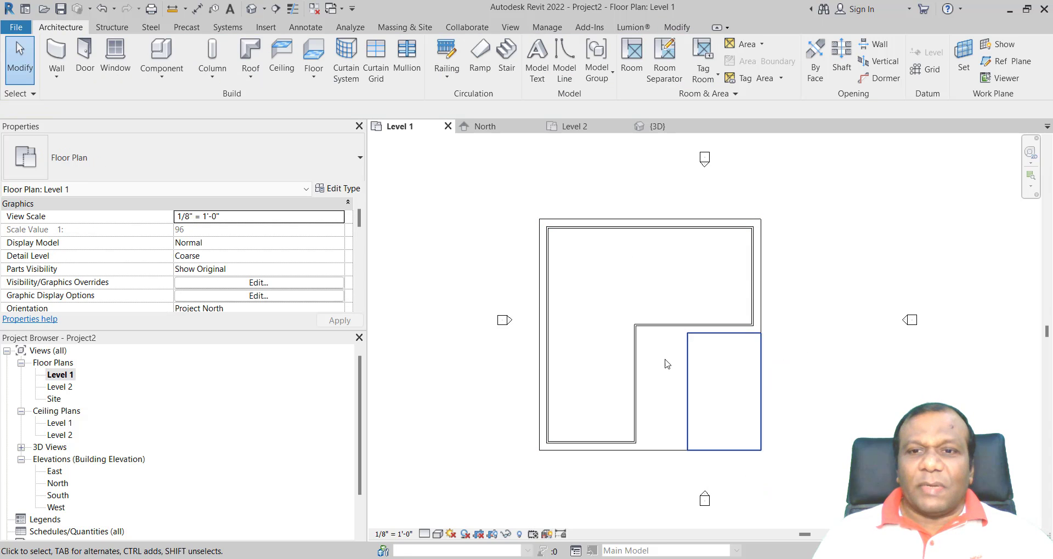
left_click(663, 132)
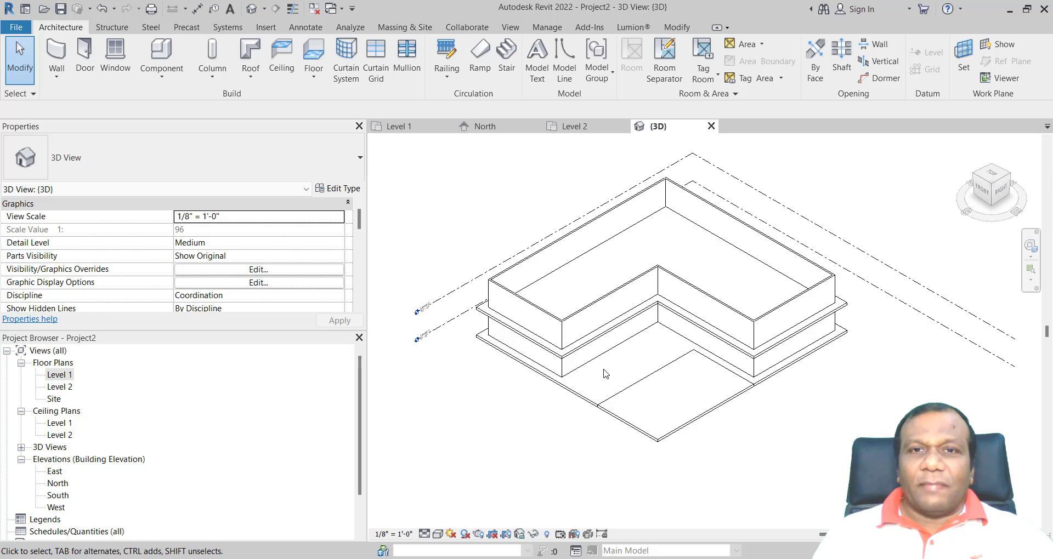
On the Level 2 floor plan, edit the floor boundary so the inner vertical edge of the L lies 21' 0" from the adjacent wall
double_click(59, 387)
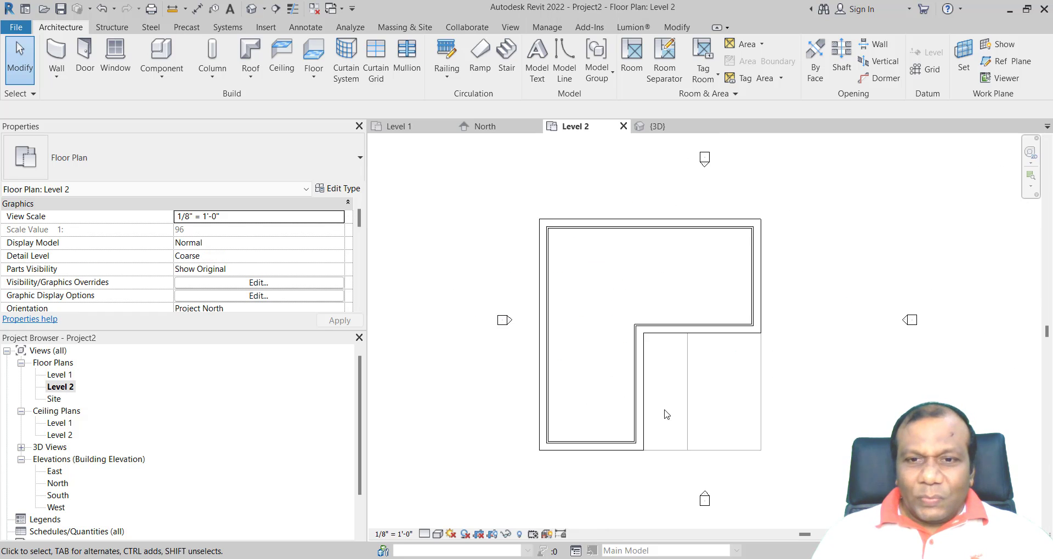
left_click(631, 405)
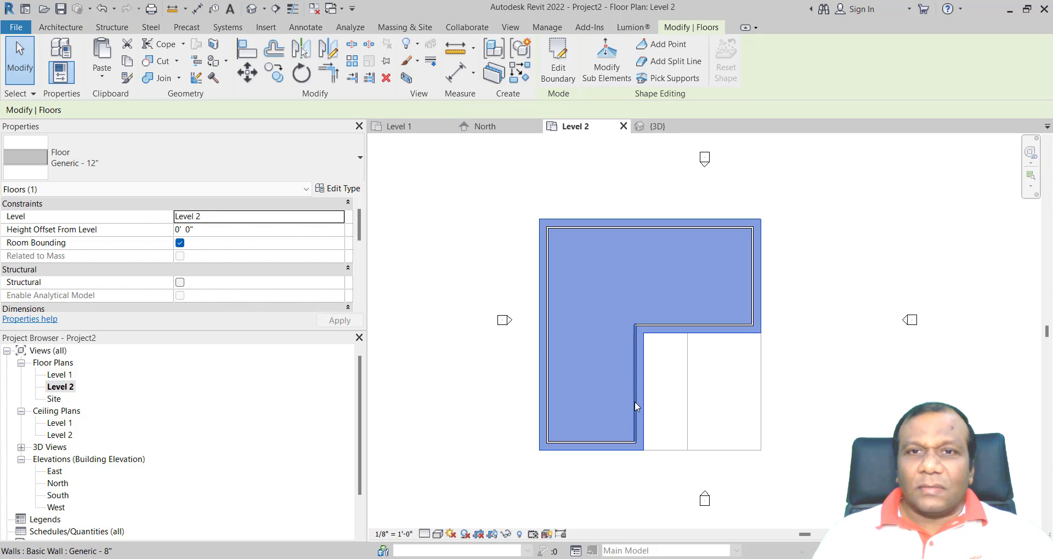
left_click(559, 74)
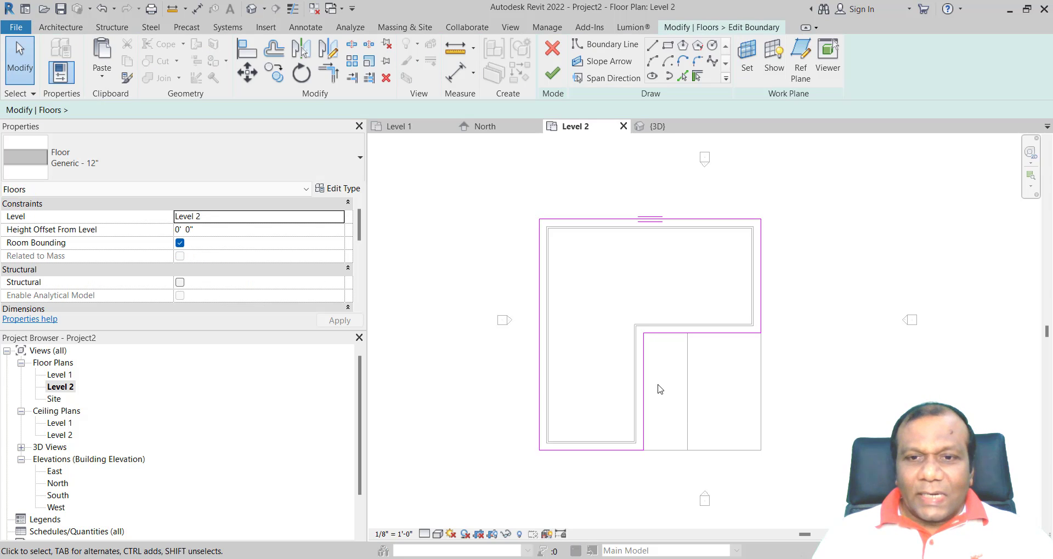
left_click(649, 402)
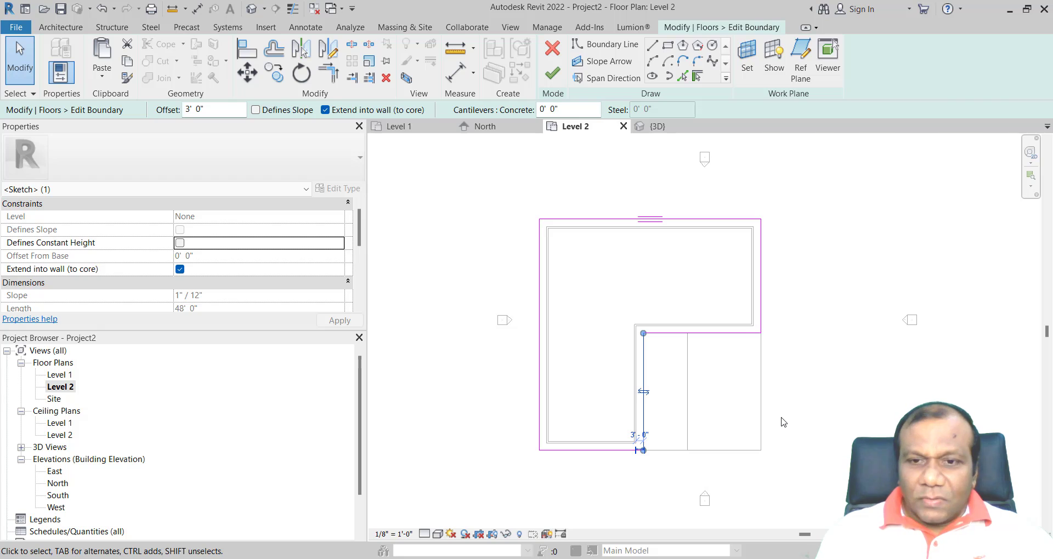
key("Right")
key("Right")
key("Right")
key("Right")
key("Right")
key("Right")
key("Right")
key("Right")
key("Right")
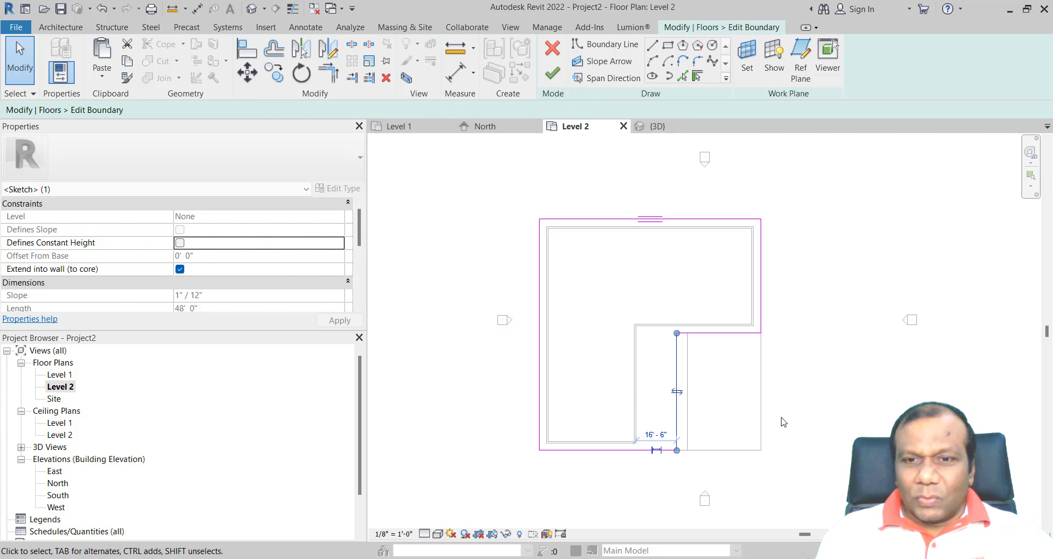
key("Right")
key("Right")
key("Right")
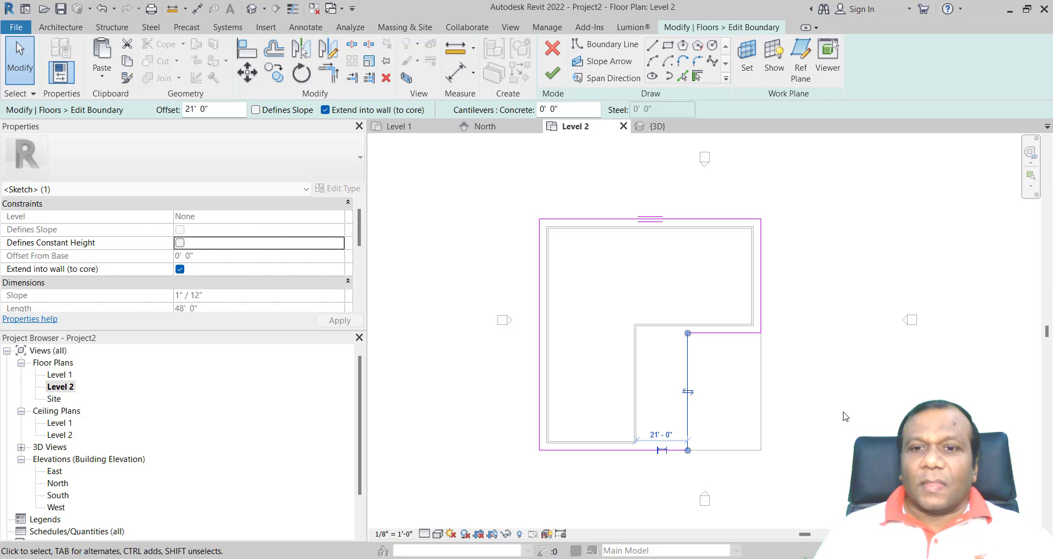
Finish the Level 2 floor boundary edit and show the extended floor above the notch slab in 3D
key("Escape")
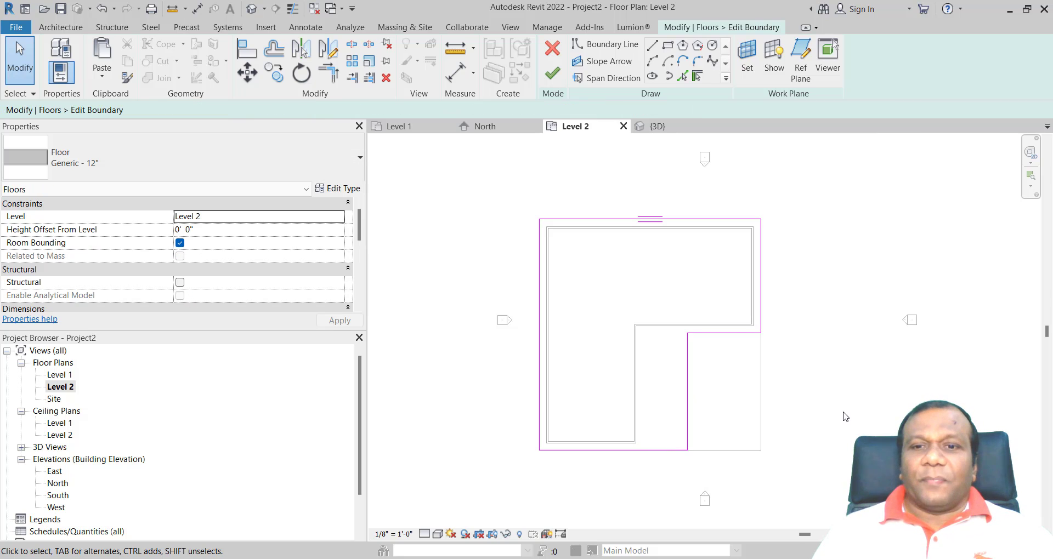
left_click(553, 79)
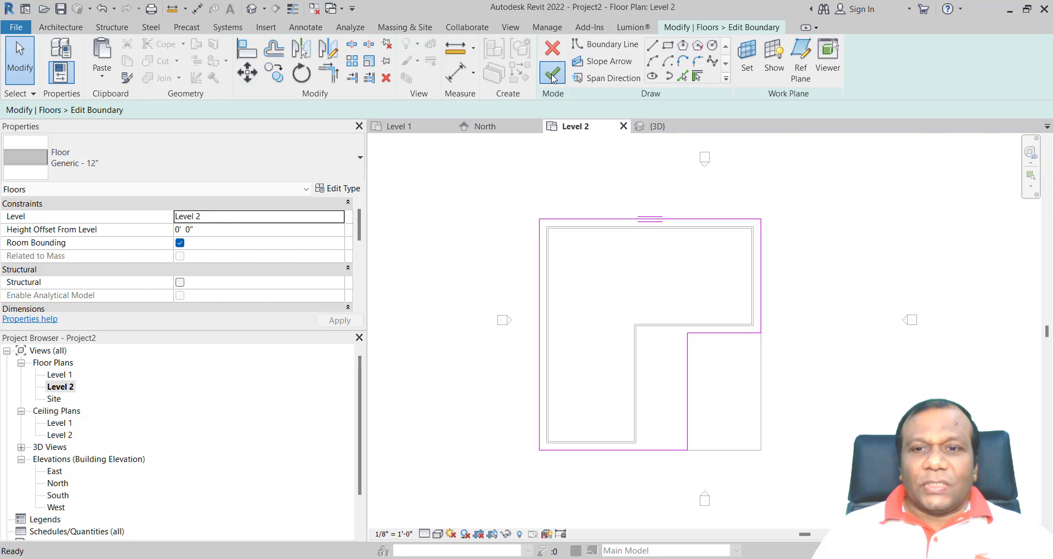
left_click(834, 391)
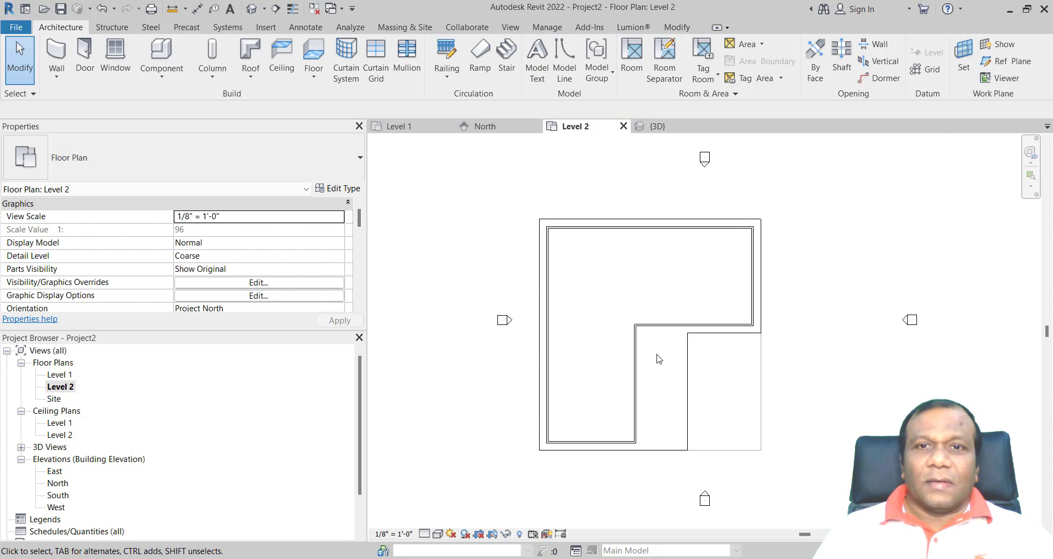
left_click(657, 127)
scroll(644, 442, "up", 2)
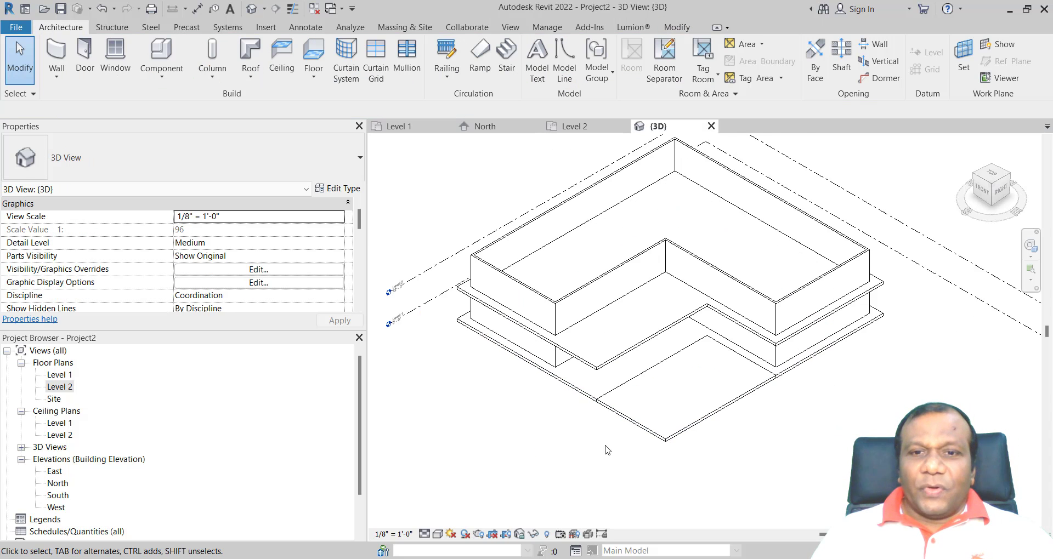
middle_click_drag(560, 464, 557, 400)
scroll(576, 461, "up", 2)
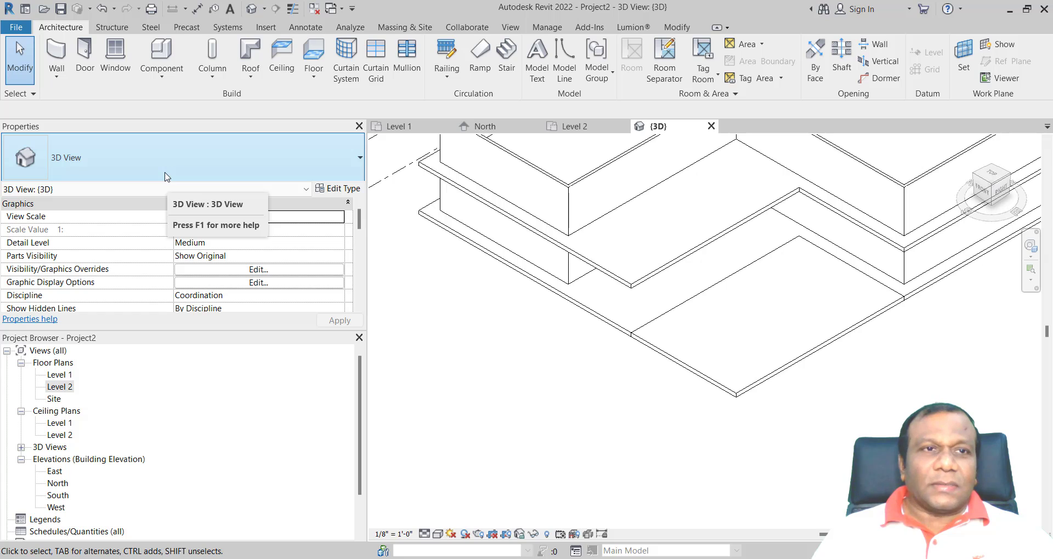
Create an in-place model in the Generic Models category and name it ArcWall
left_click(161, 77)
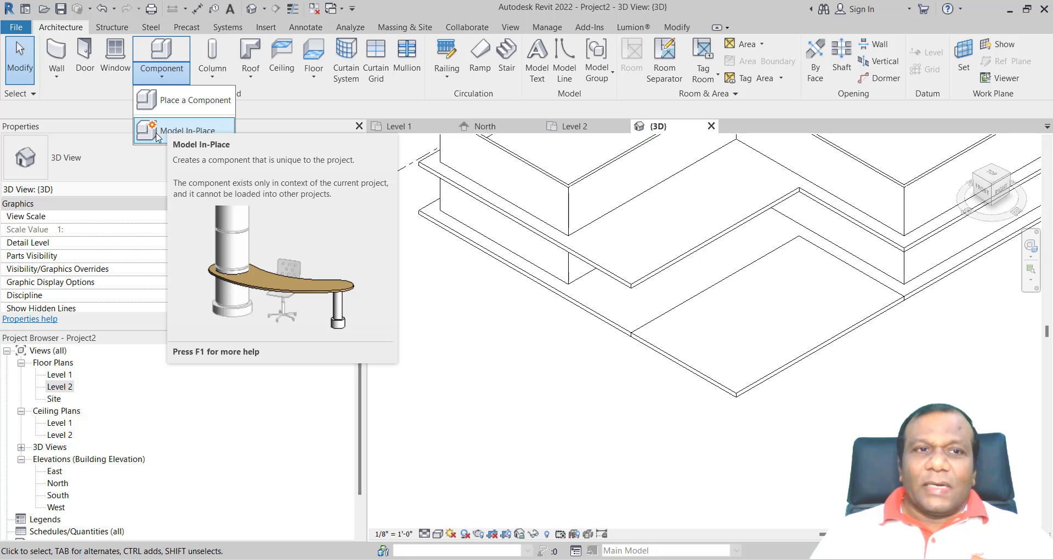
left_click(158, 131)
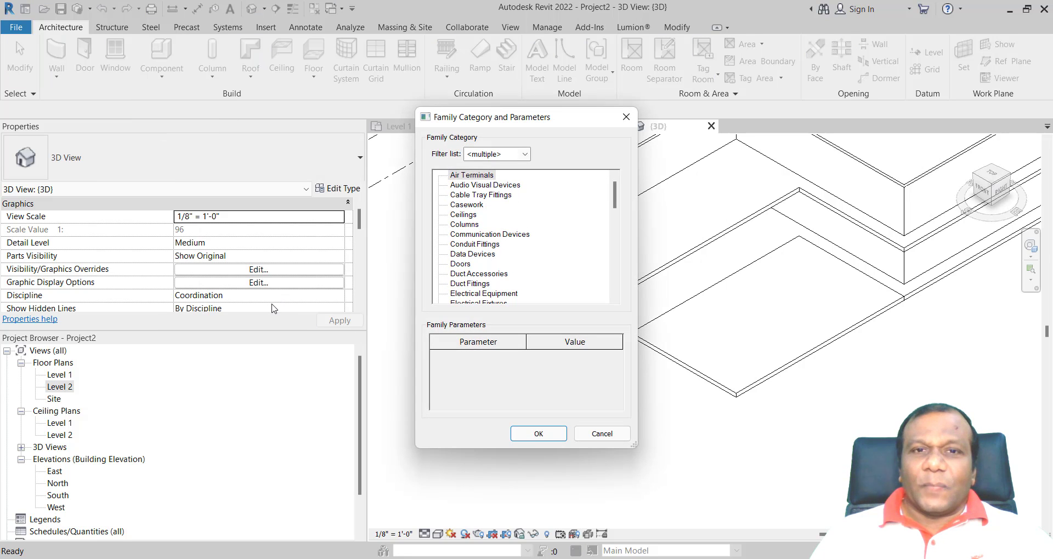
scroll(490, 205, "down", 1)
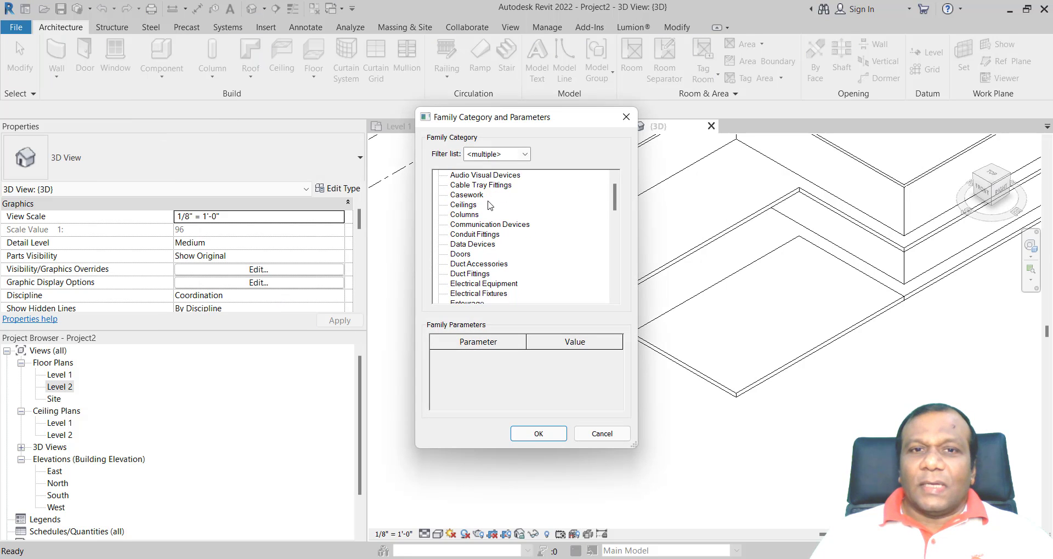
scroll(478, 222, "up", 1)
scroll(478, 224, "down", 7)
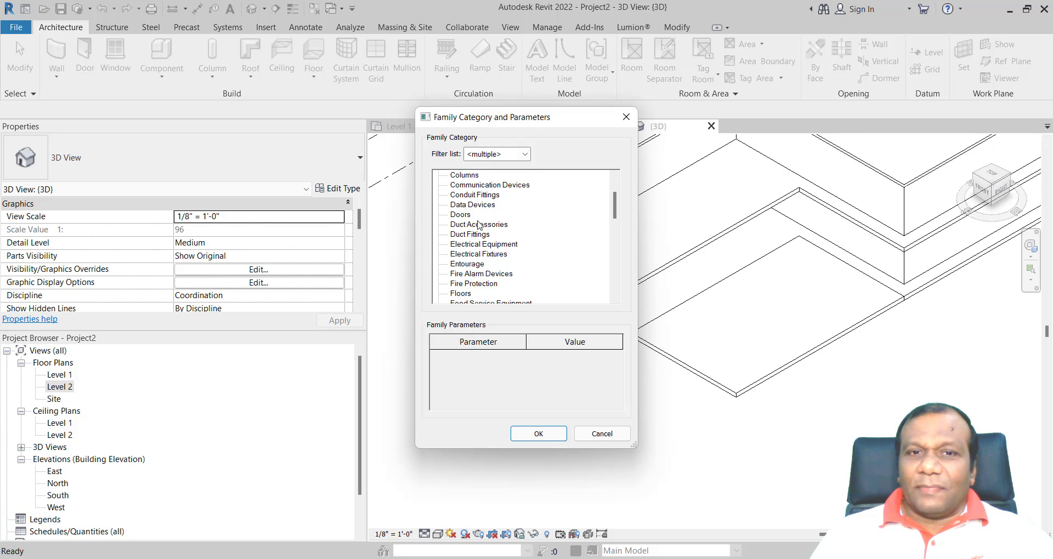
scroll(478, 224, "down", 5)
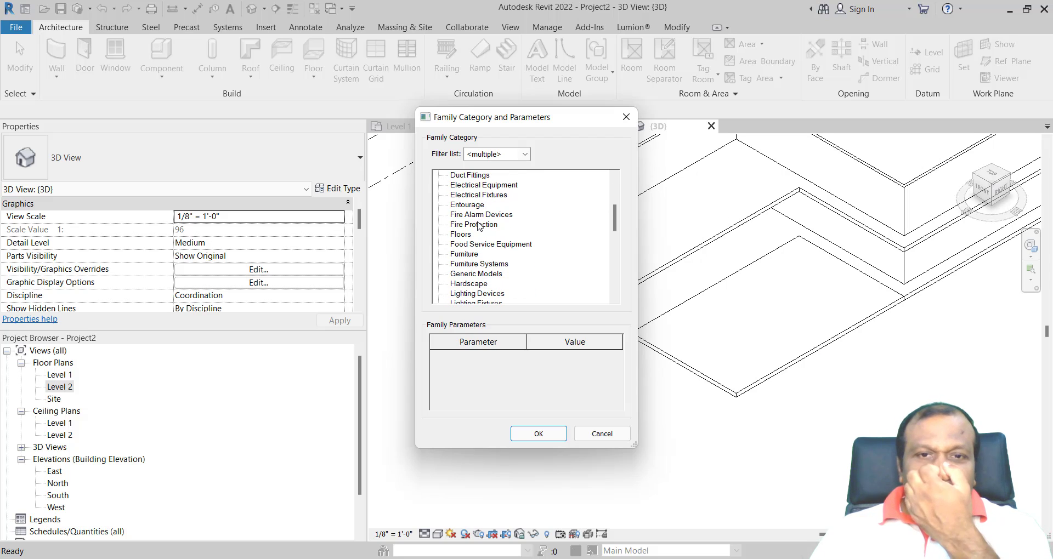
scroll(480, 225, "down", 2)
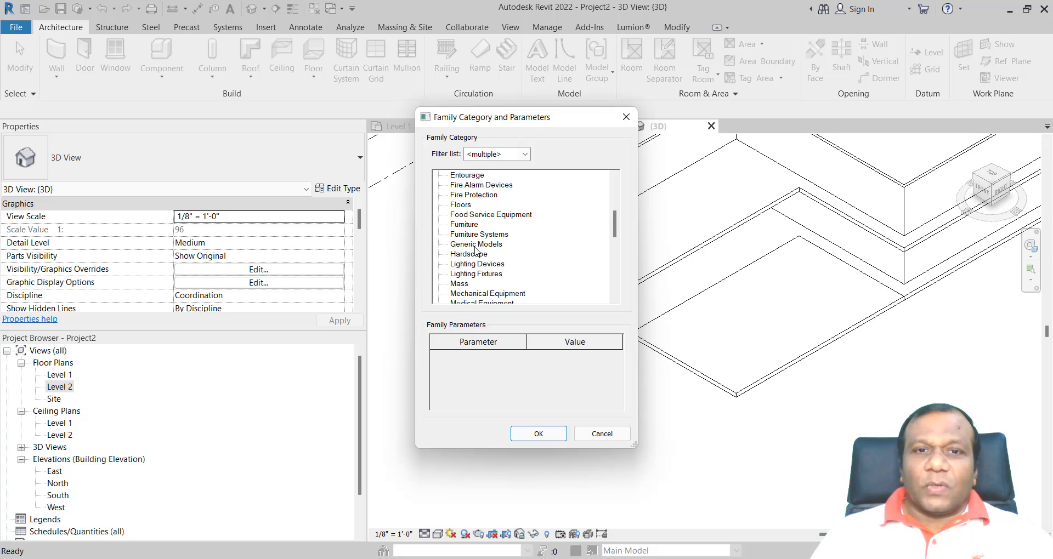
left_click(475, 245)
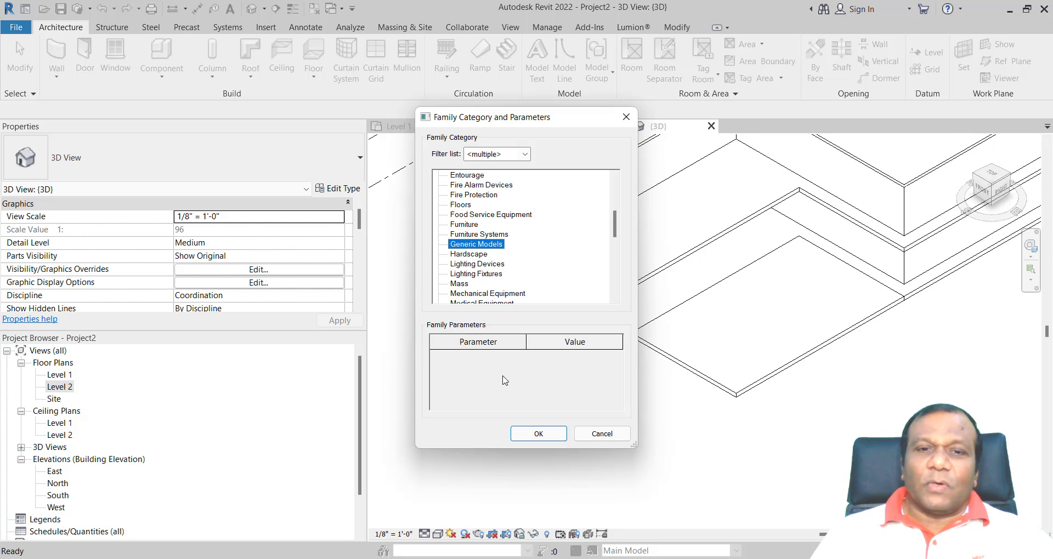
left_click(535, 435)
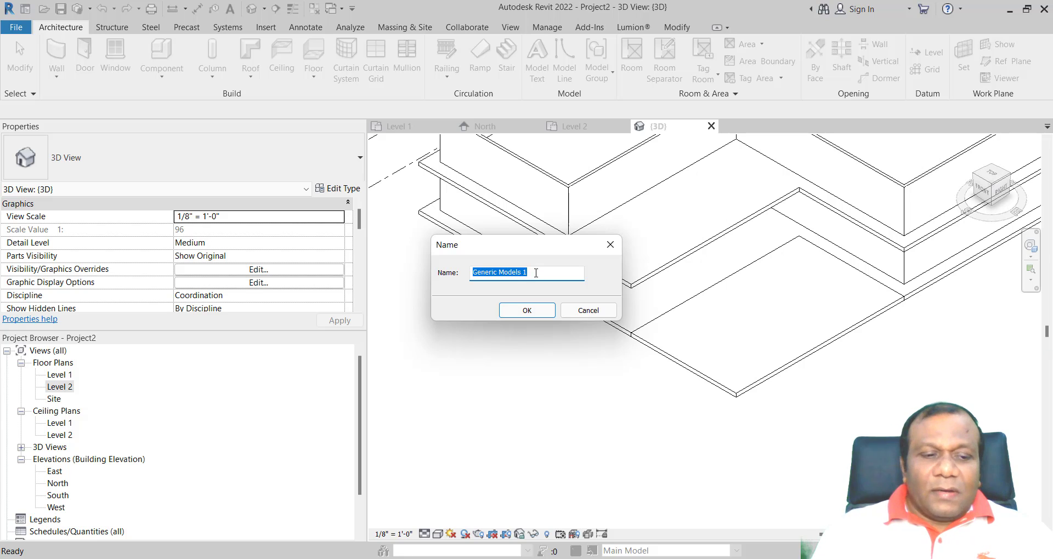
type("ArcWall")
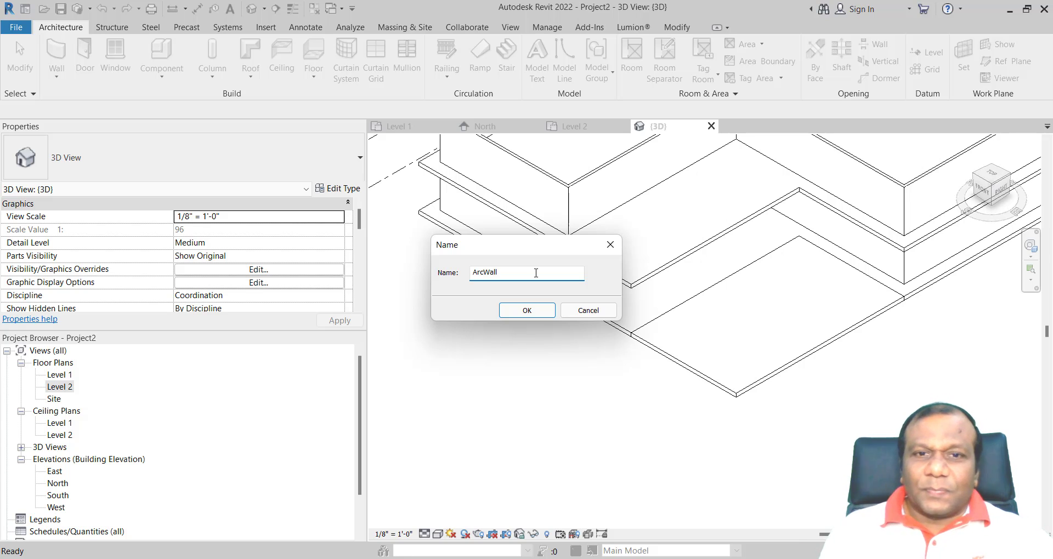
left_click(526, 310)
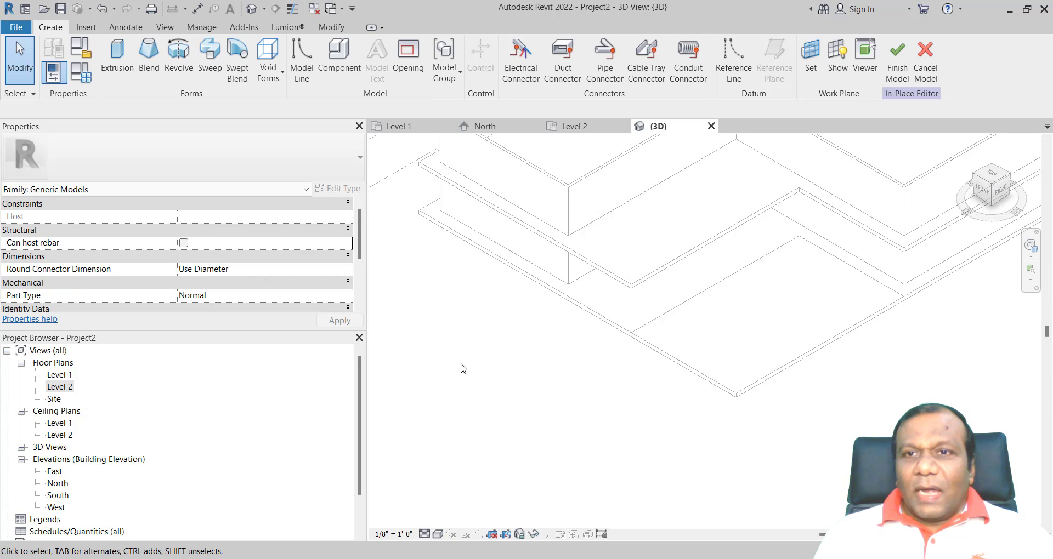
Set the work plane by picking the front vertical side face of the Level 2 floor, and briefly display it to check its orientation
scroll(583, 386, "up", 1)
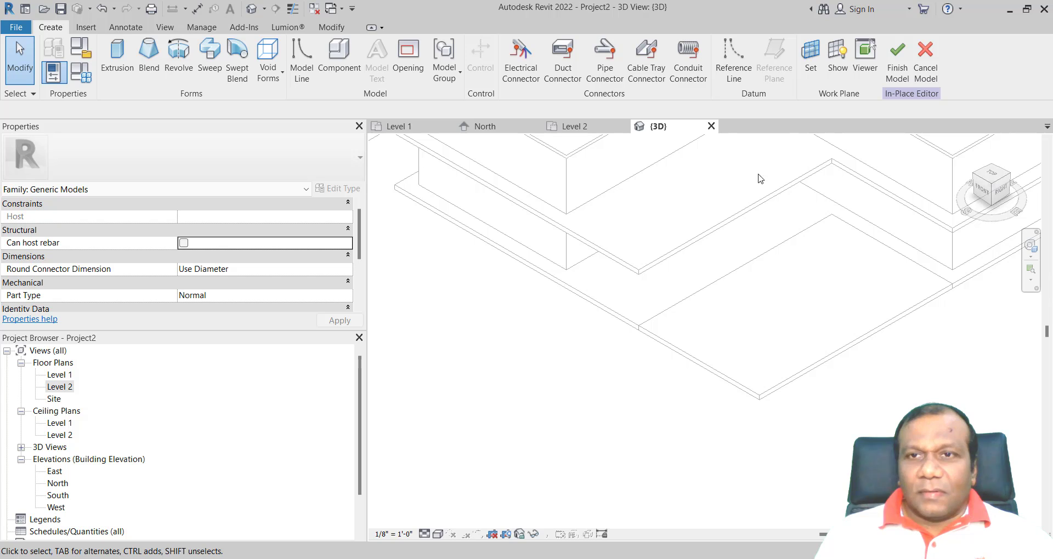
left_click(811, 68)
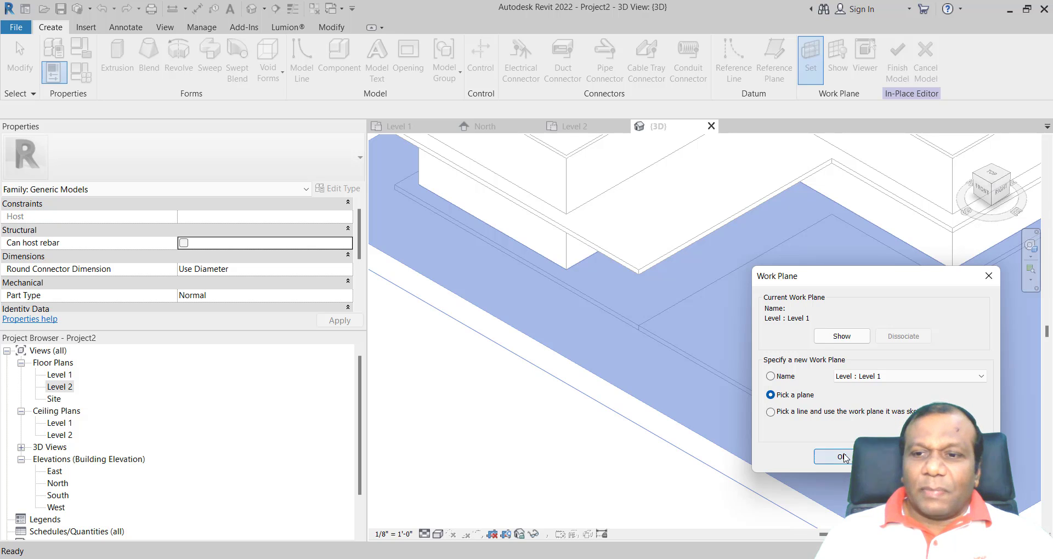
left_click(844, 458)
scroll(617, 318, "up", 6)
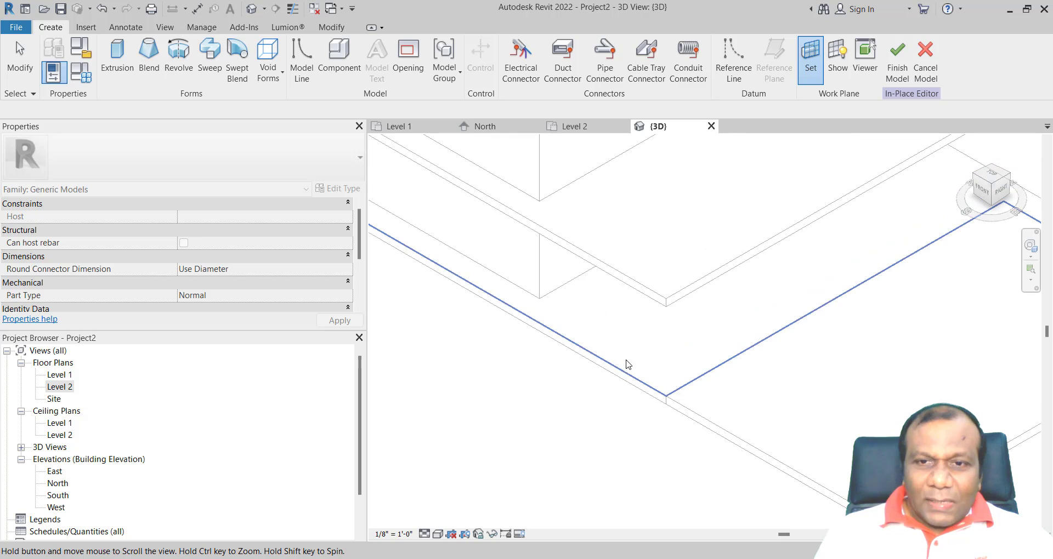
middle_click_drag(627, 364, 617, 276)
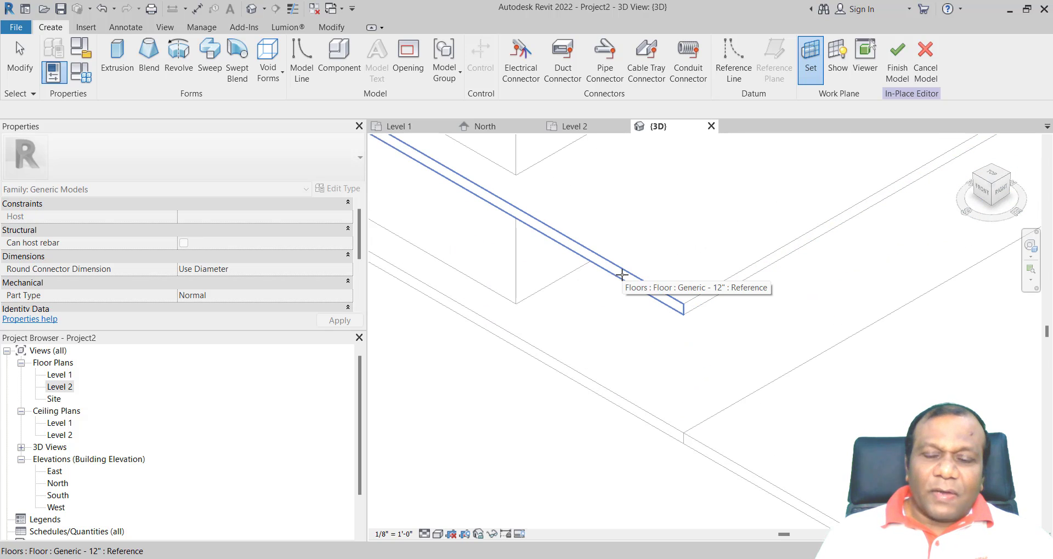
left_click(622, 274)
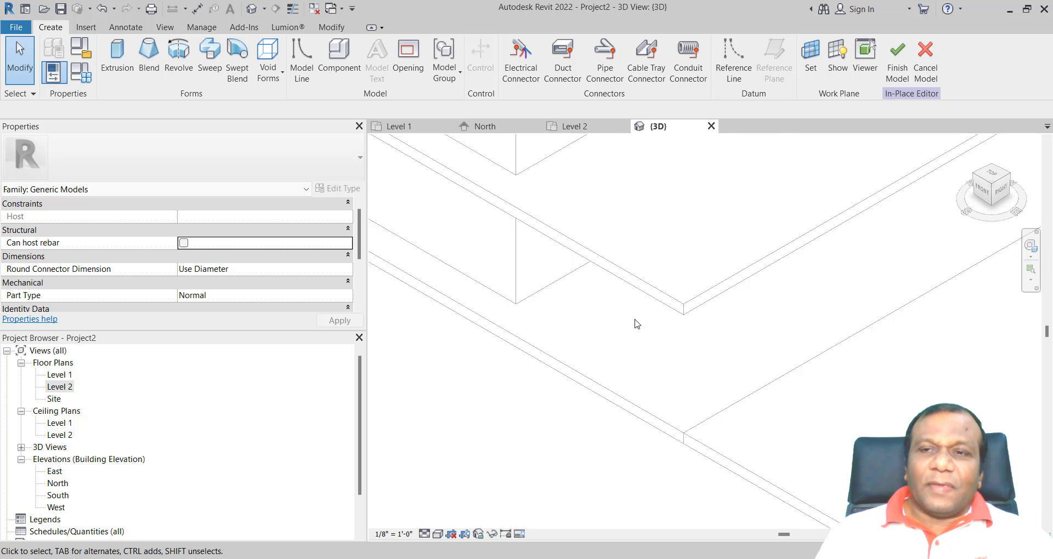
left_click(832, 68)
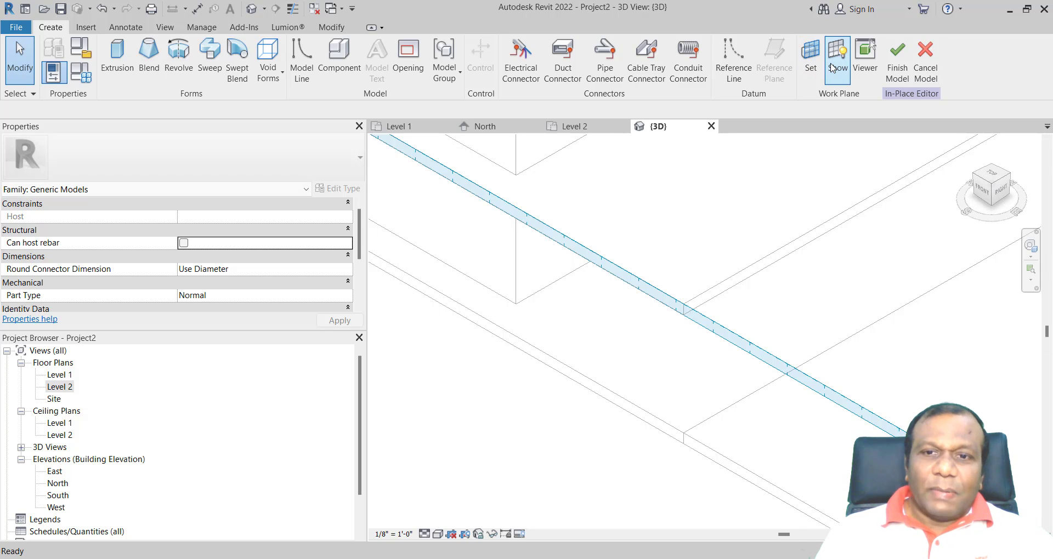
left_click(832, 67)
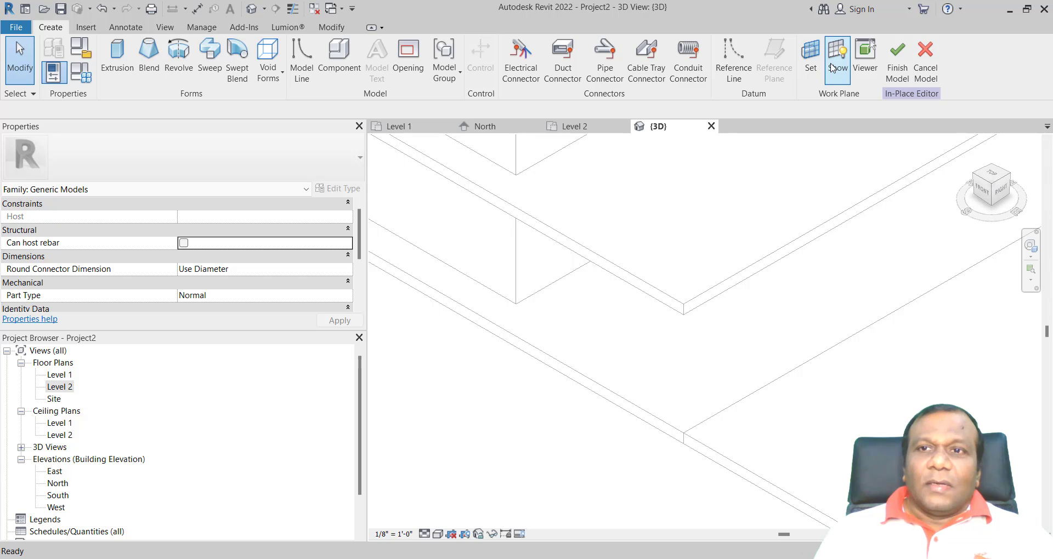
Start a solid extrusion on the picked work plane with a depth of 4' 0"
left_click(114, 67)
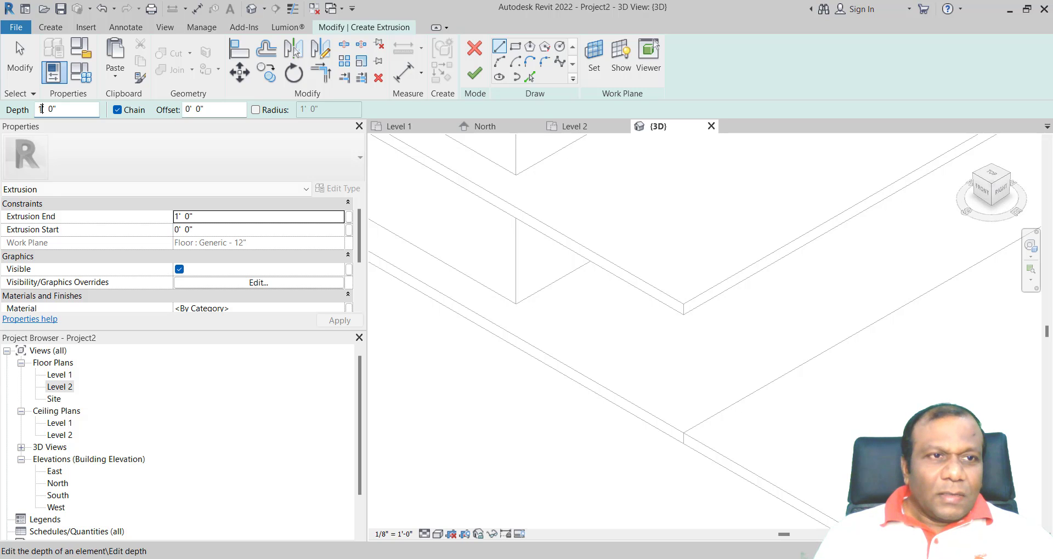
double_click(40, 108)
type("4")
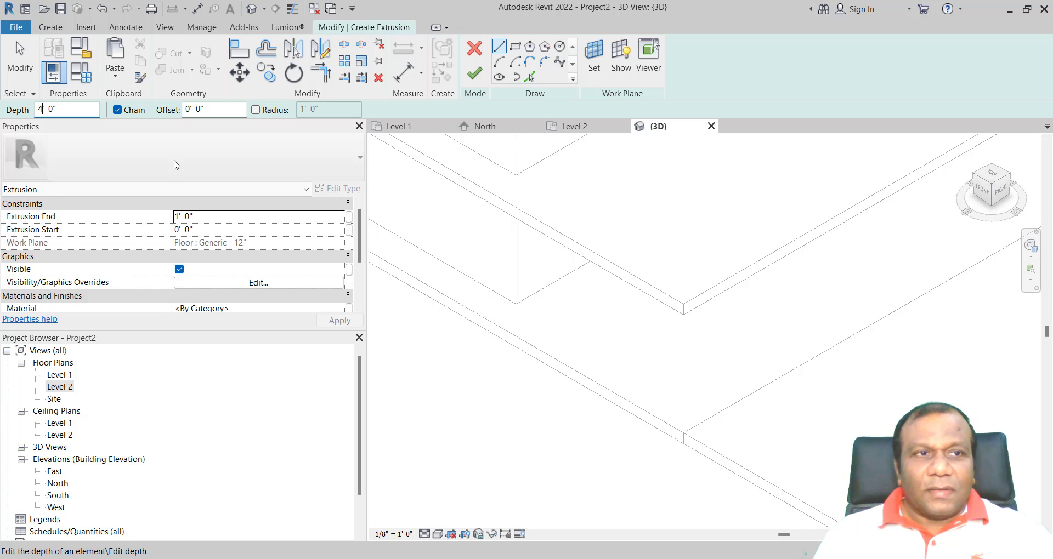
Sketch a start-end-radius arc from the upper floor's front top corner to the lower floor's front top corner, about 42' 4" in radius
middle_click_drag(482, 236, 364, 141)
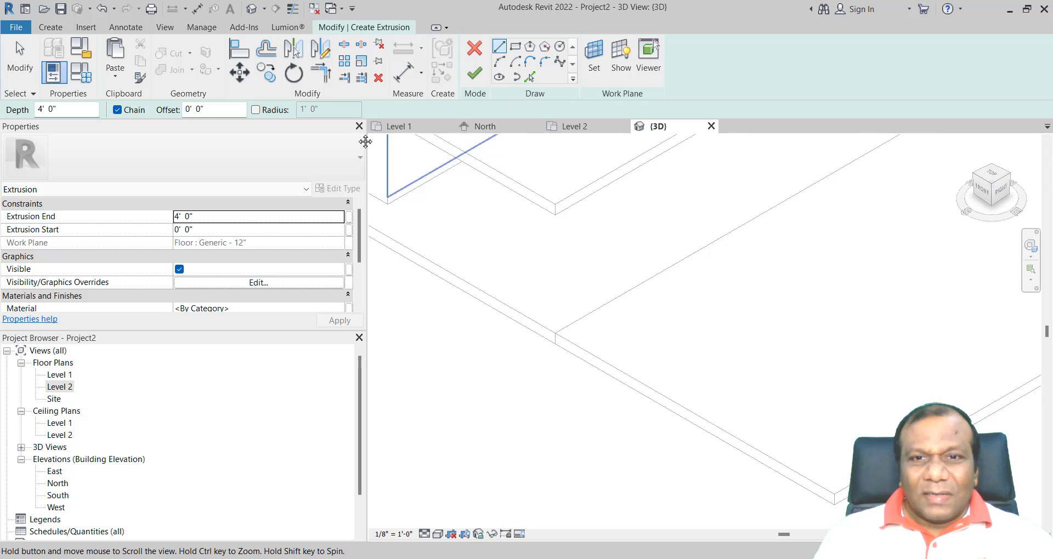
scroll(504, 248, "down", 1)
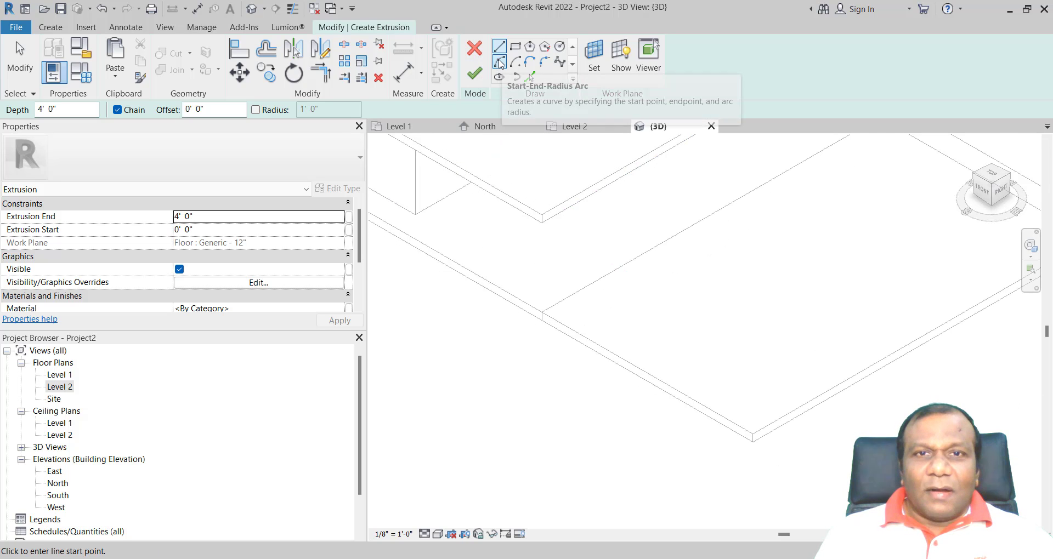
left_click(500, 64)
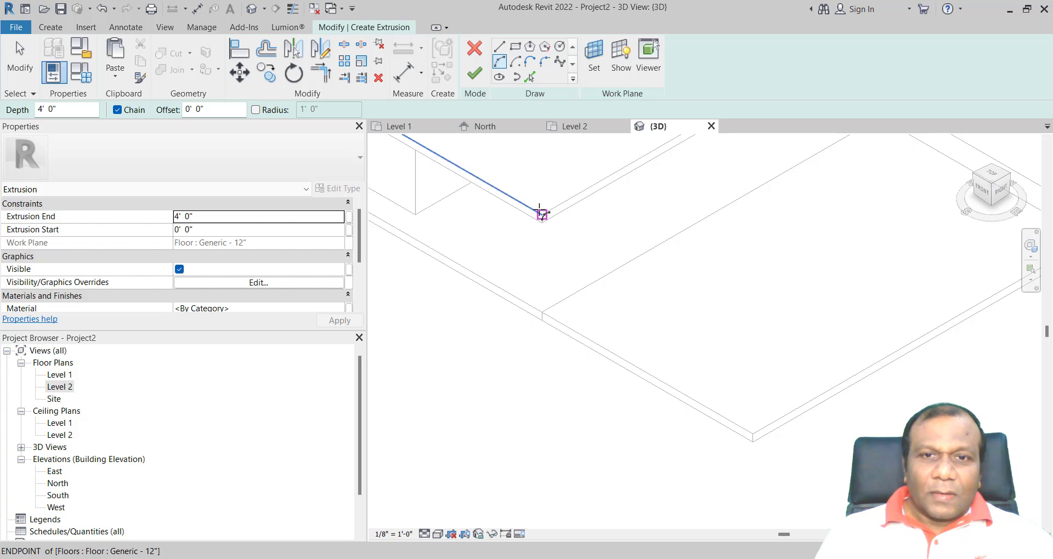
left_click(542, 214)
scroll(713, 384, "up", 1)
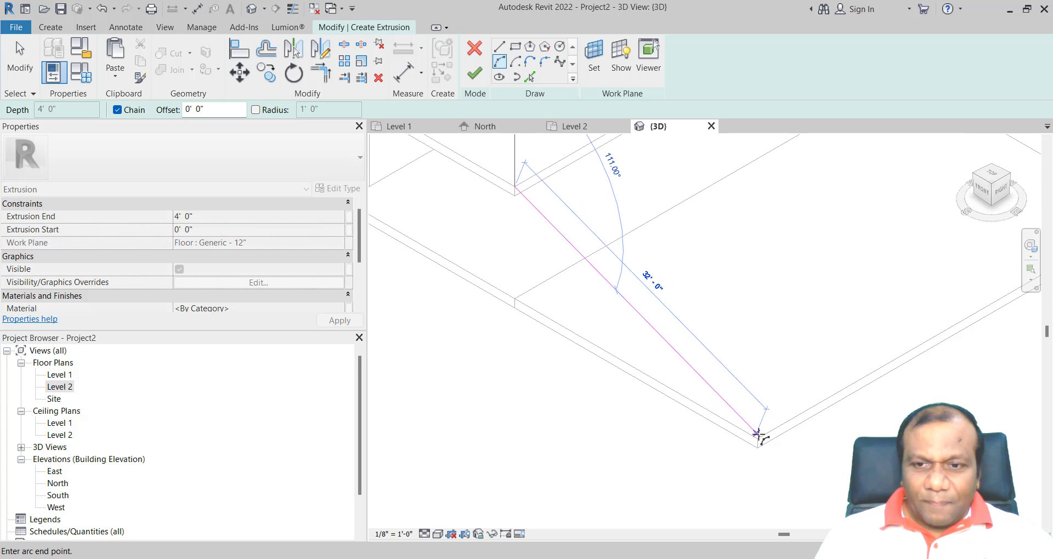
left_click(757, 438)
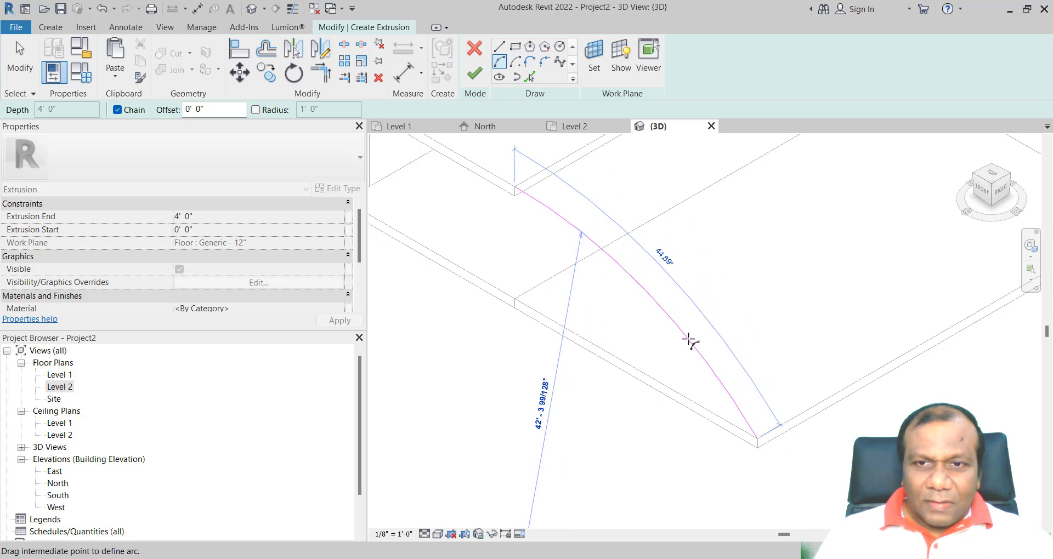
scroll(689, 341, "up", 1)
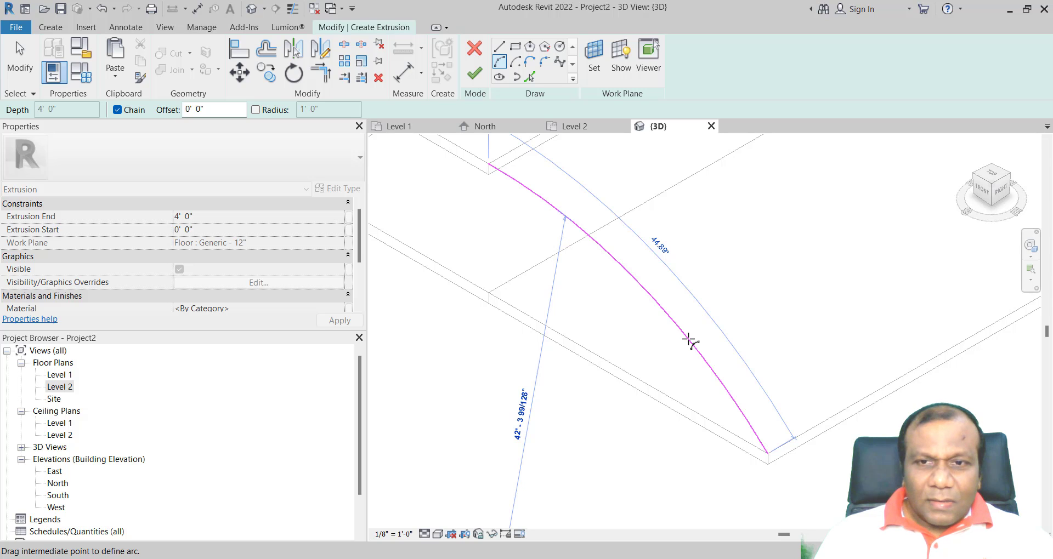
left_click(689, 341)
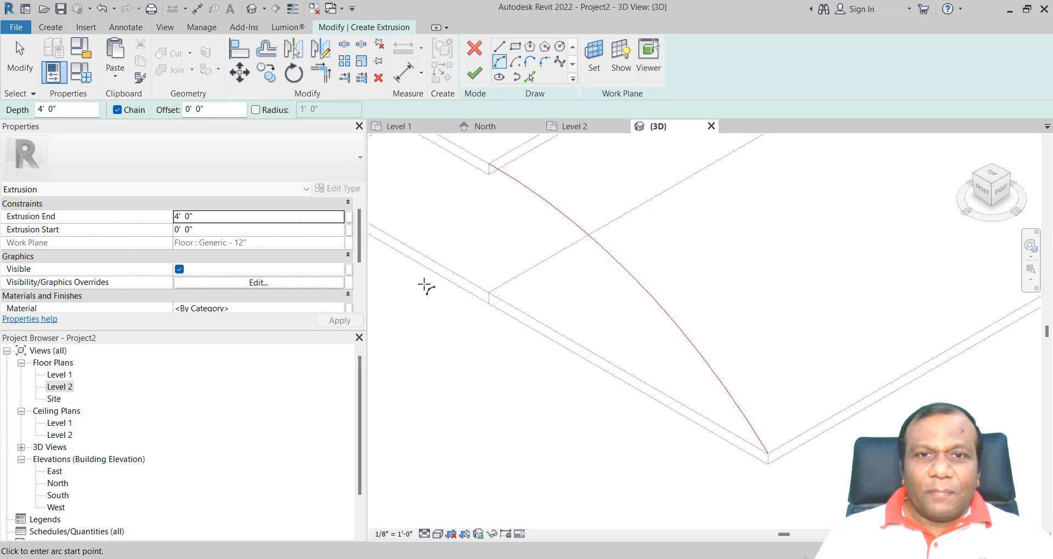
Create a parallel copy of the arc on its inner side by picking it with a 1' 0" offset
left_click(530, 78)
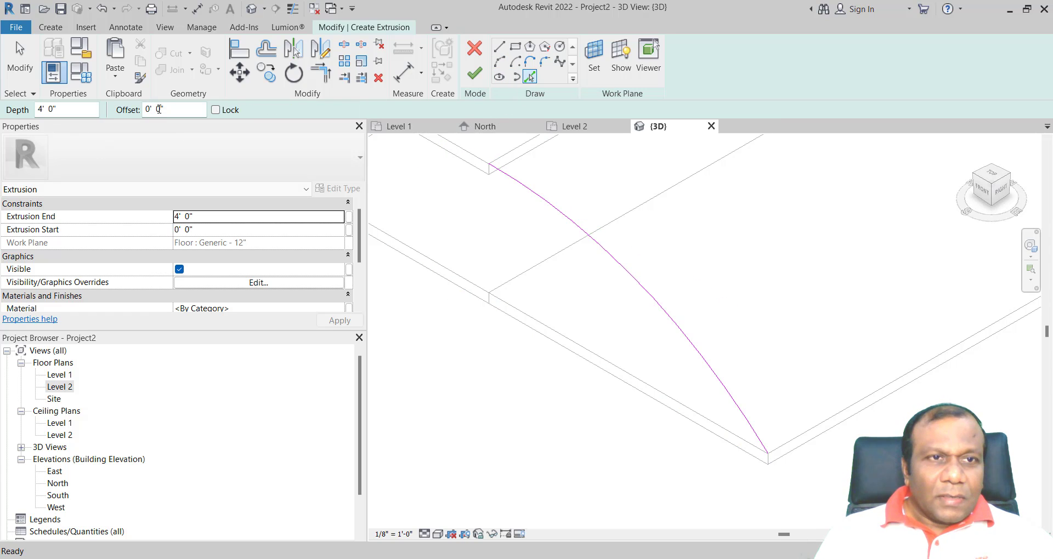
double_click(149, 110)
type("1")
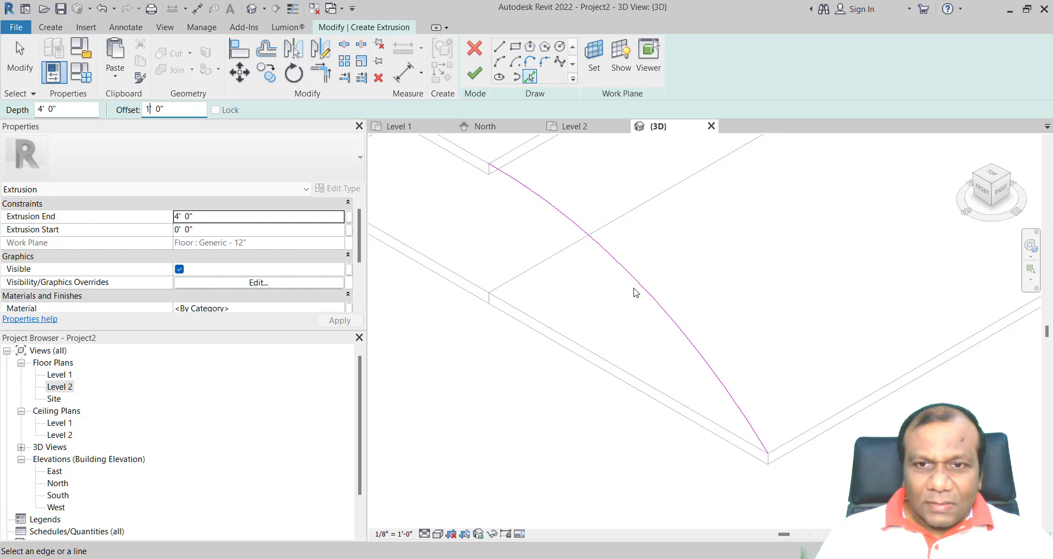
left_click(634, 292)
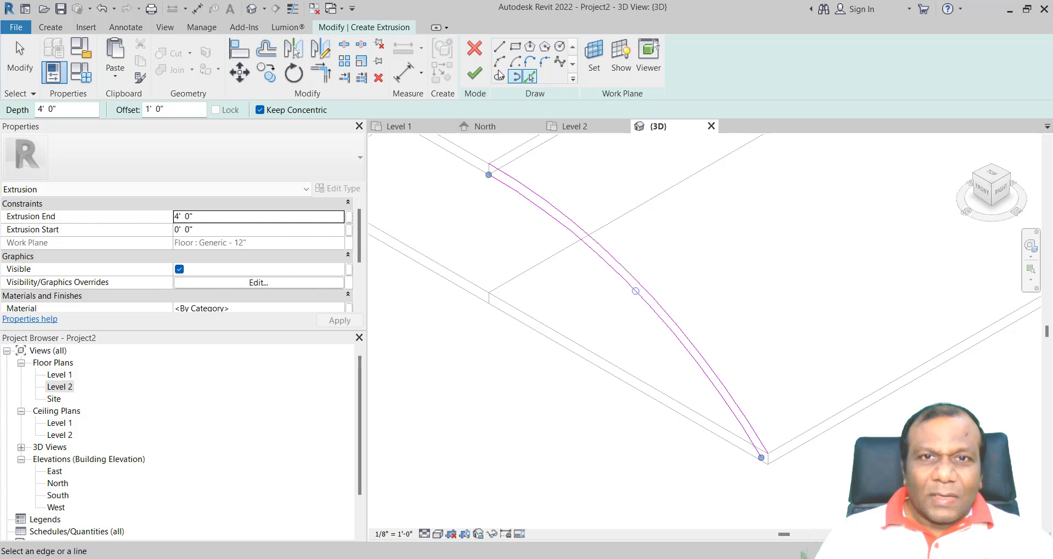
Reset the line offset to 0 and close the upper ends of the two arcs with a vertical line at the upper floor's corner
left_click(499, 46)
scroll(482, 164, "up", 4)
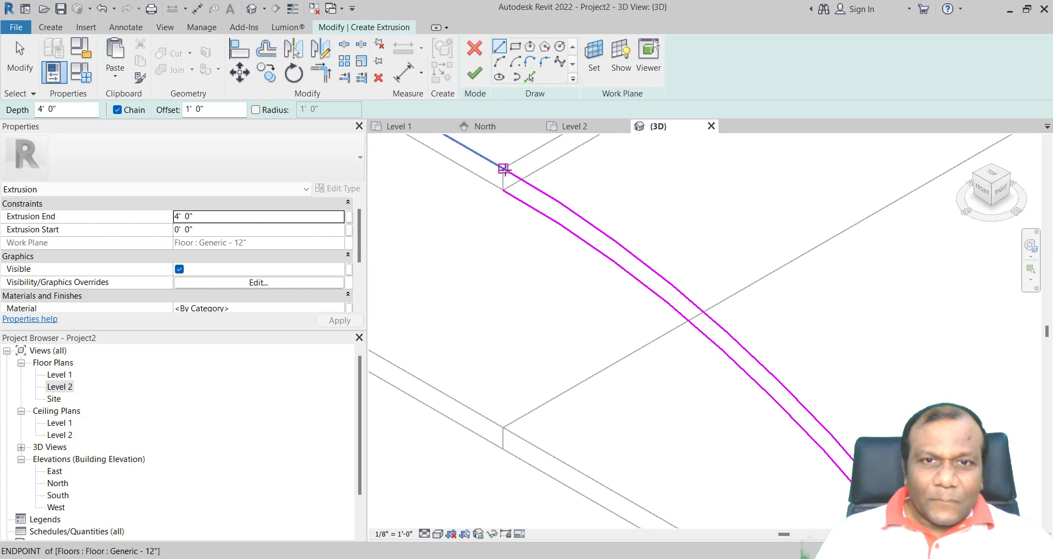
left_click(503, 169)
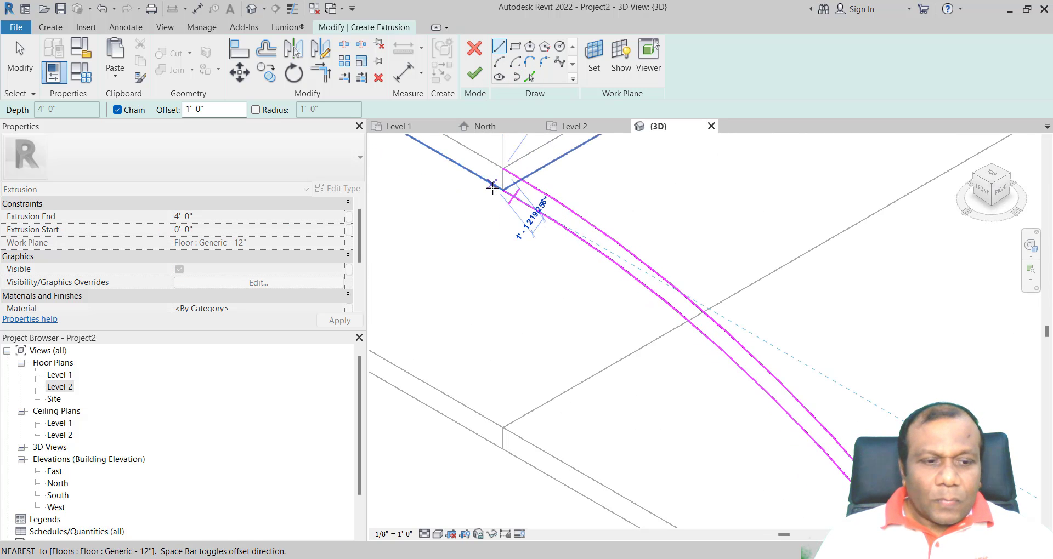
key("Escape")
left_click(200, 110)
left_click_drag(200, 110, 160, 110)
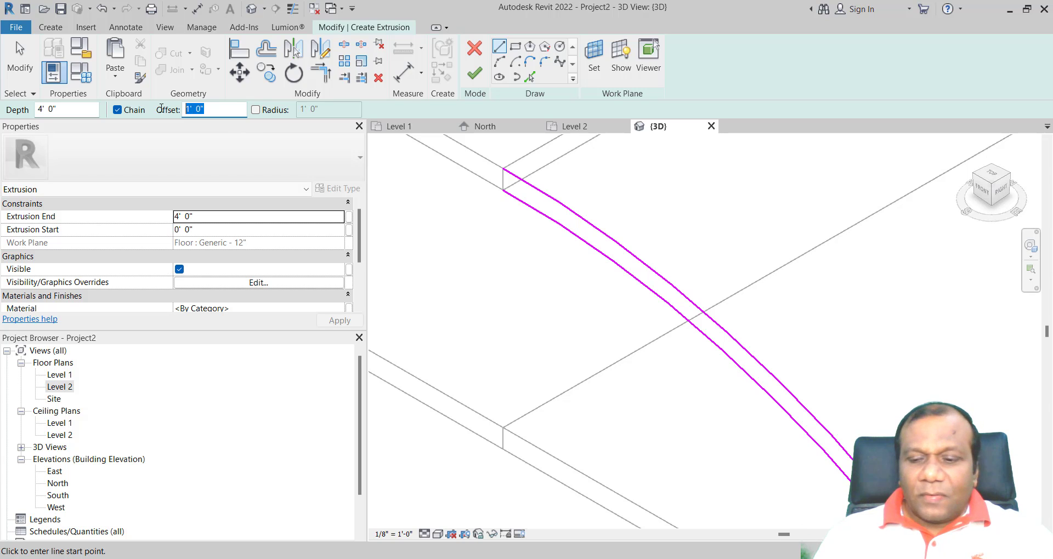
type("0")
key("Return")
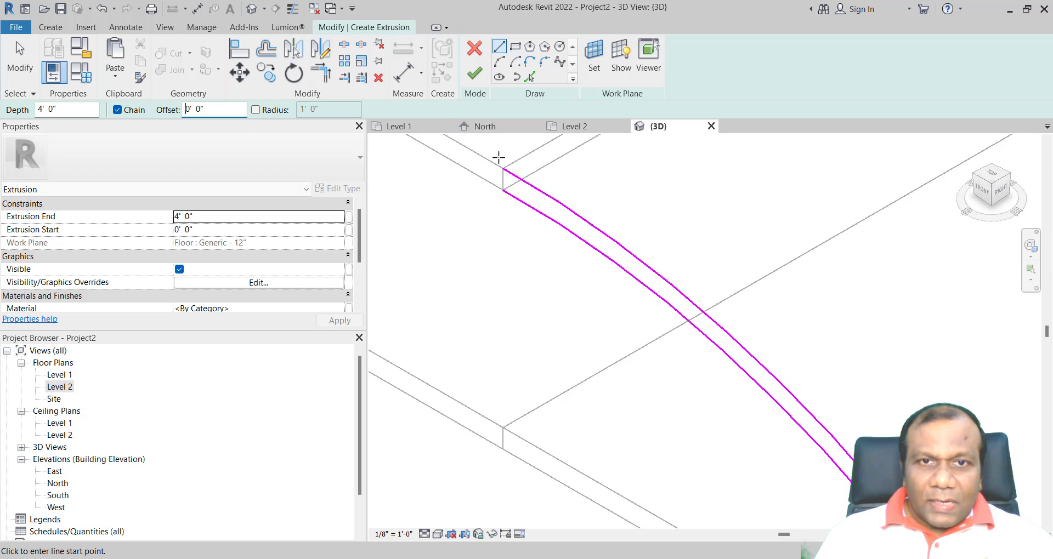
left_click(503, 168)
left_click(504, 190)
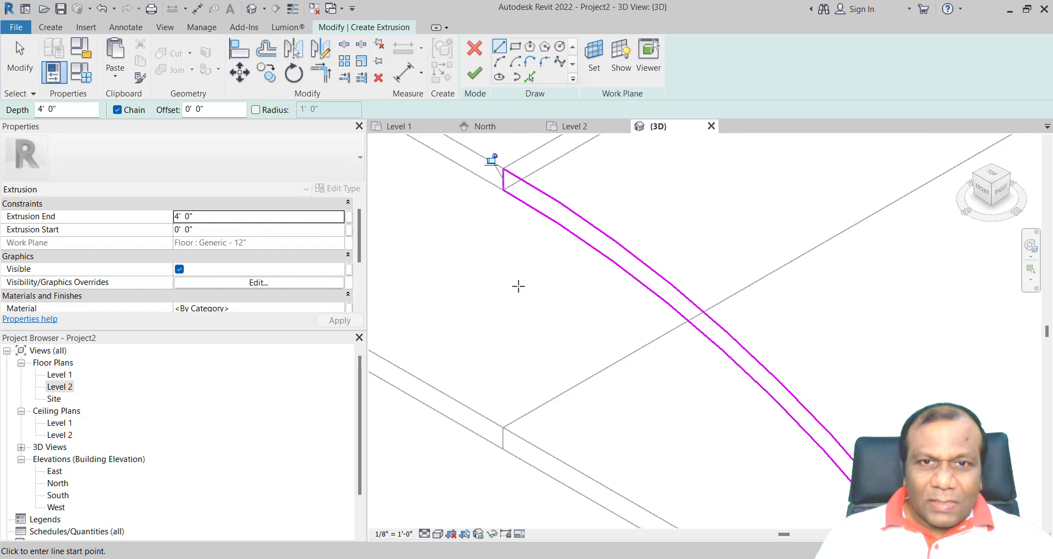
Draw a line along the lower floor's top edge from the inner arc's crossing to the outer arc's end
scroll(524, 277, "down", 3)
middle_click_drag(523, 277, 446, 78)
scroll(788, 423, "up", 2)
scroll(789, 423, "up", 3)
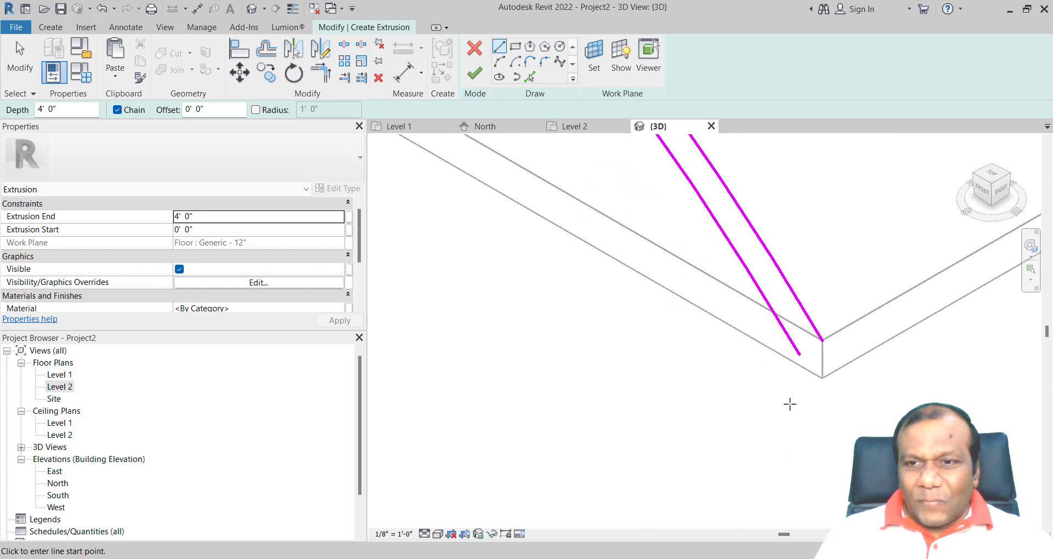
left_click(766, 265)
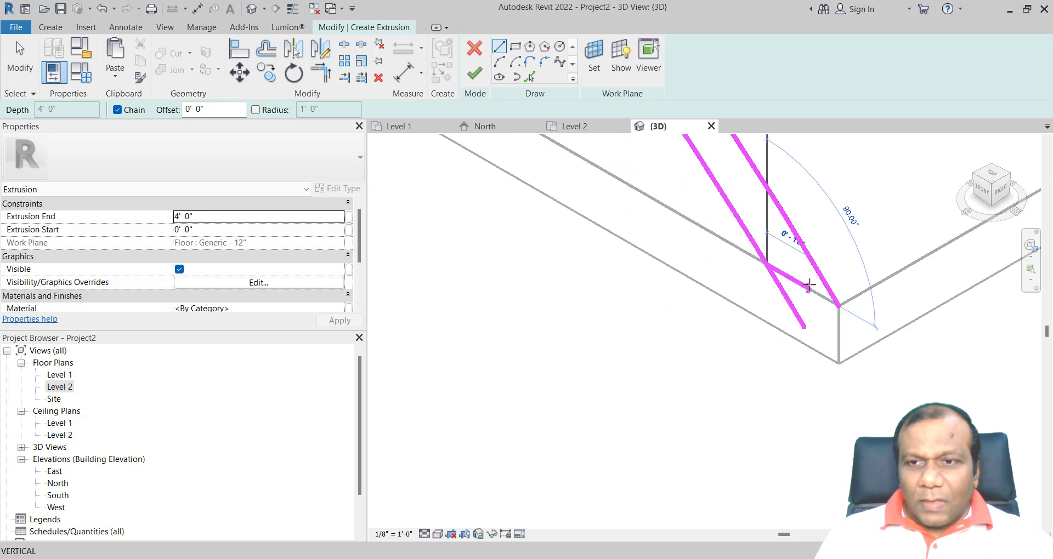
left_click(837, 305)
scroll(799, 397, "down", 2)
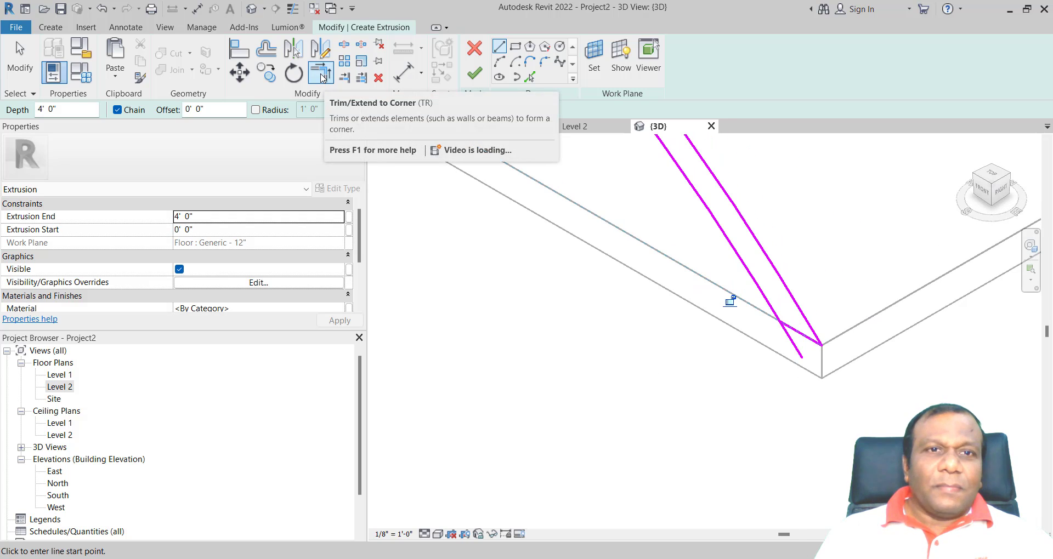
Trim the inner arc to a corner with the short closing line at the lower floor, removing the overhanging end
left_click(322, 78)
left_click(750, 279)
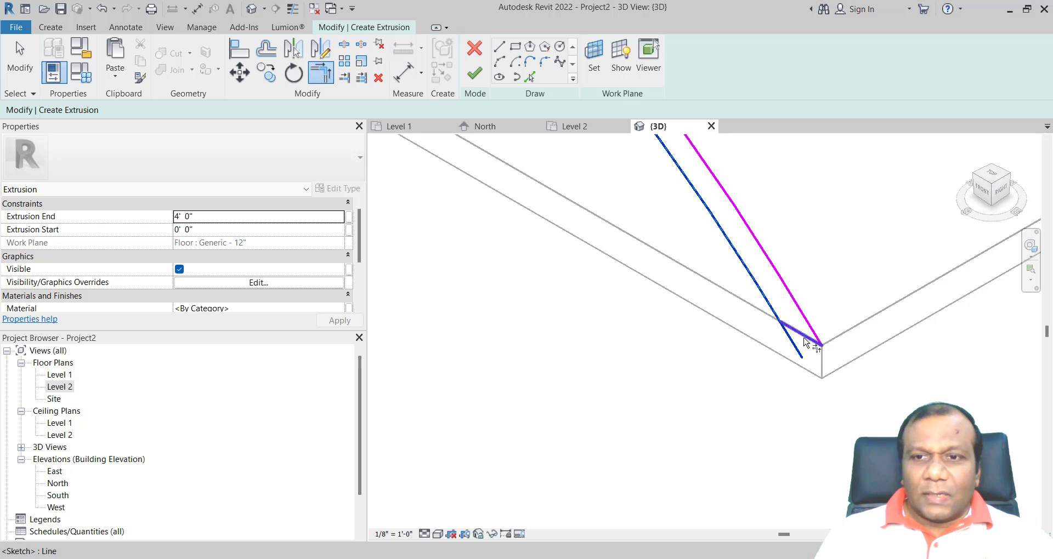
left_click(803, 335)
Finish the extrusion sketch and set the extrusion's depth to -4' 0" so it runs inward from the floor face
scroll(748, 461, "down", 3)
scroll(541, 390, "up", 4)
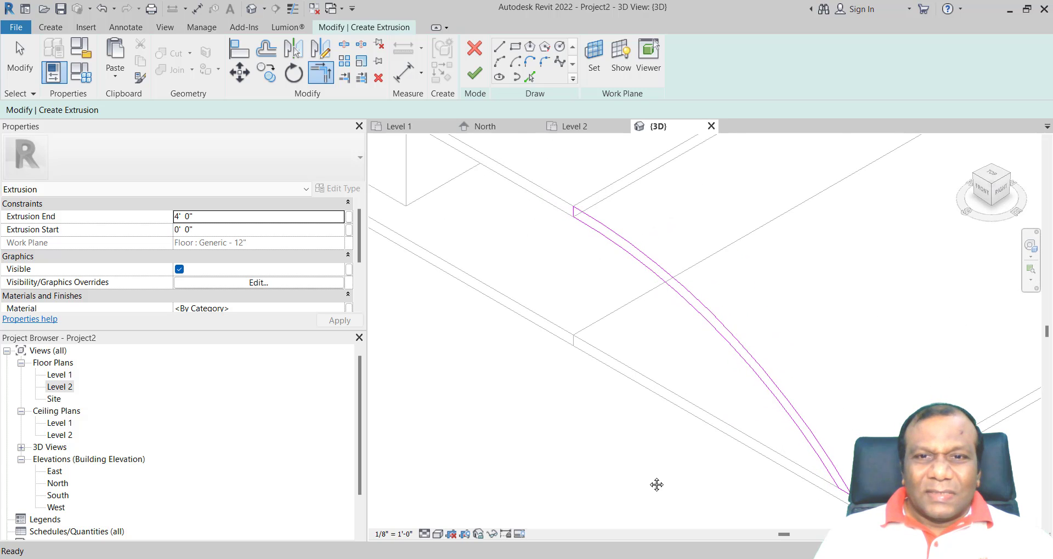
left_click(473, 77)
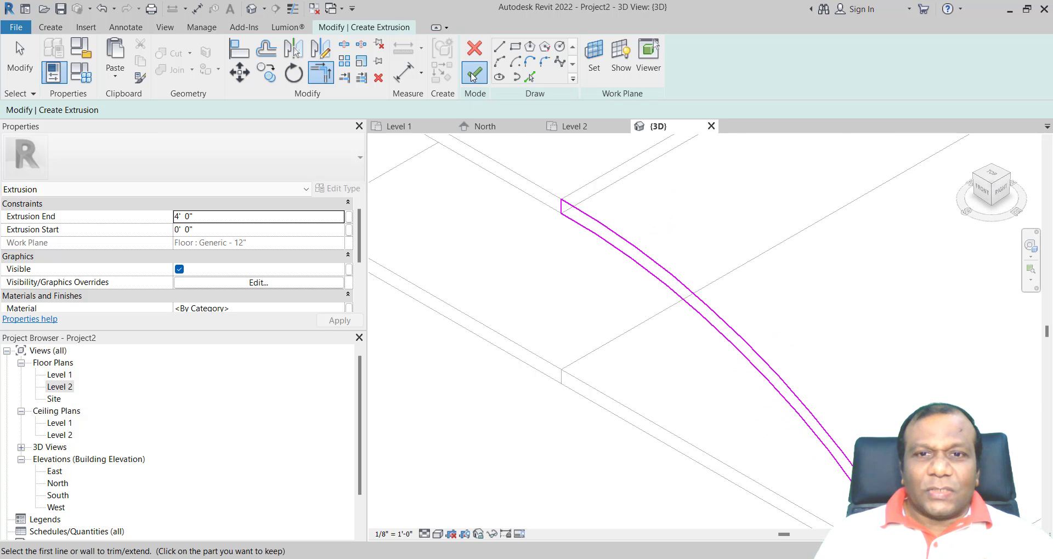
scroll(623, 338, "down", 1)
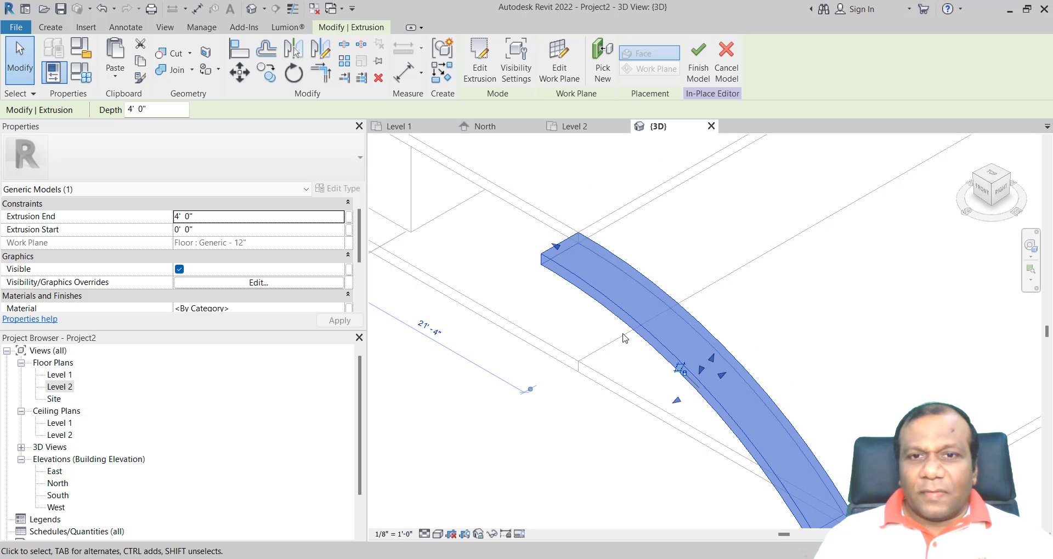
left_click(129, 111)
type("-")
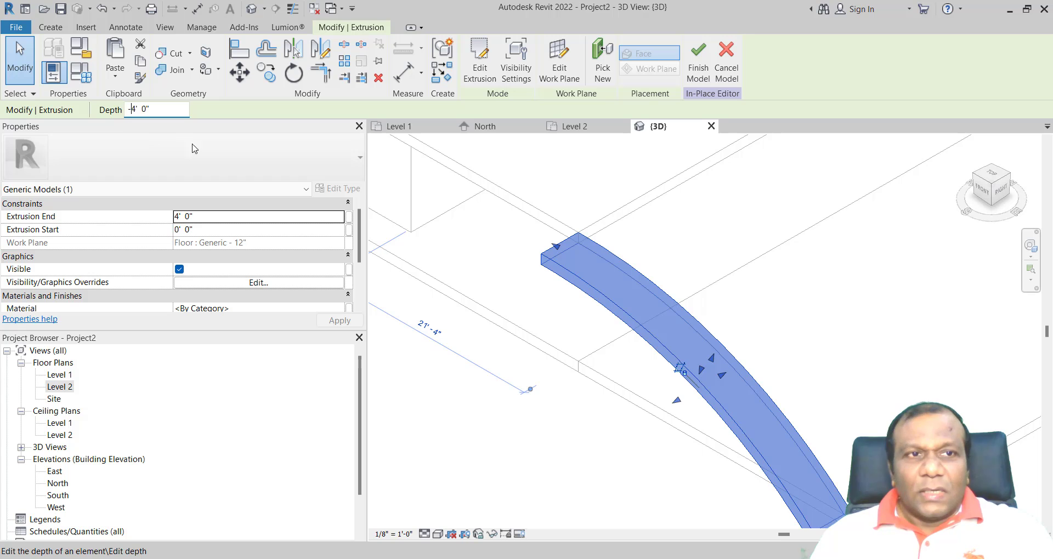
key("Return")
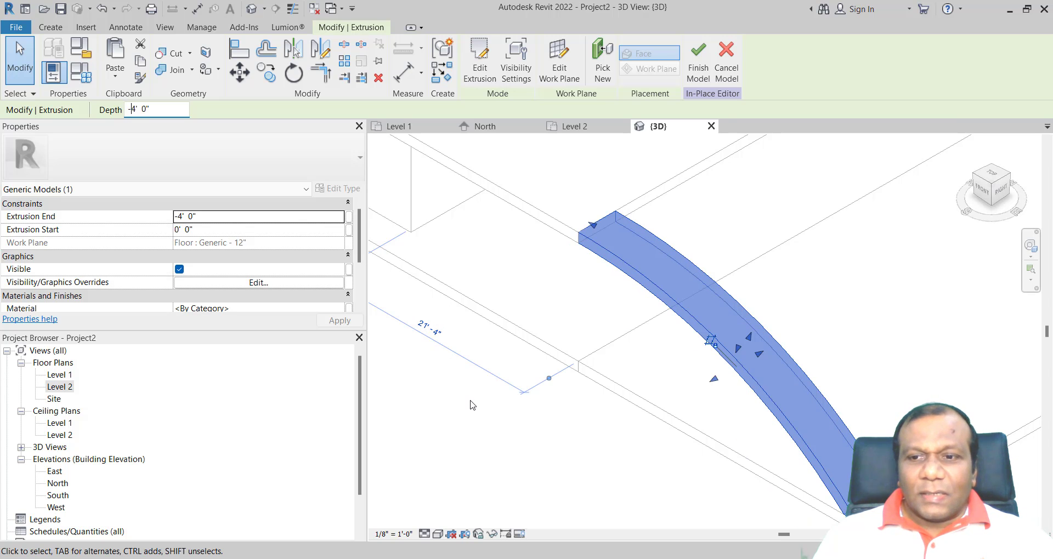
middle_click_drag(472, 422, 506, 335)
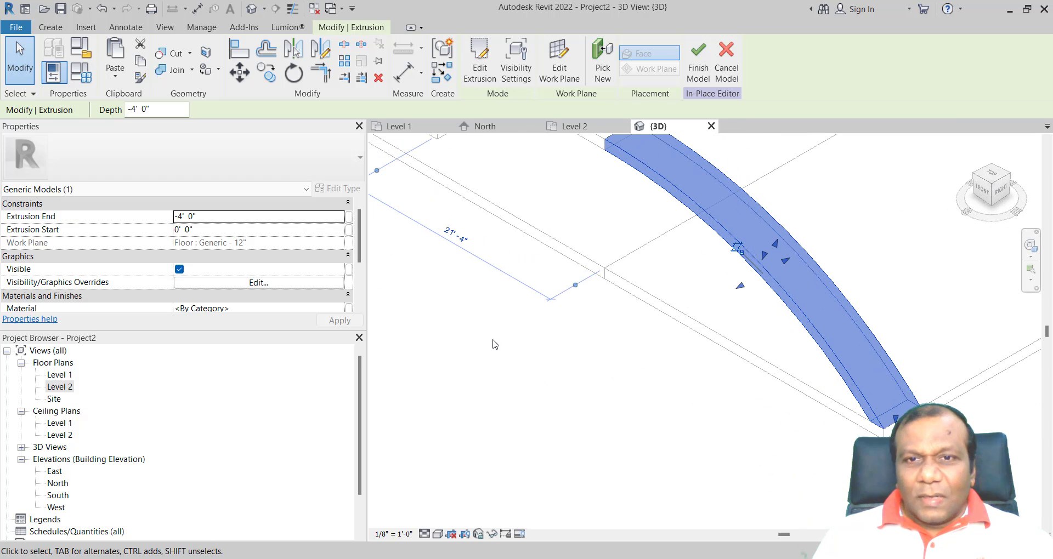
Open the extrusion's material setting, create a new material and rename it ArcWall
scroll(165, 283, "down", 2)
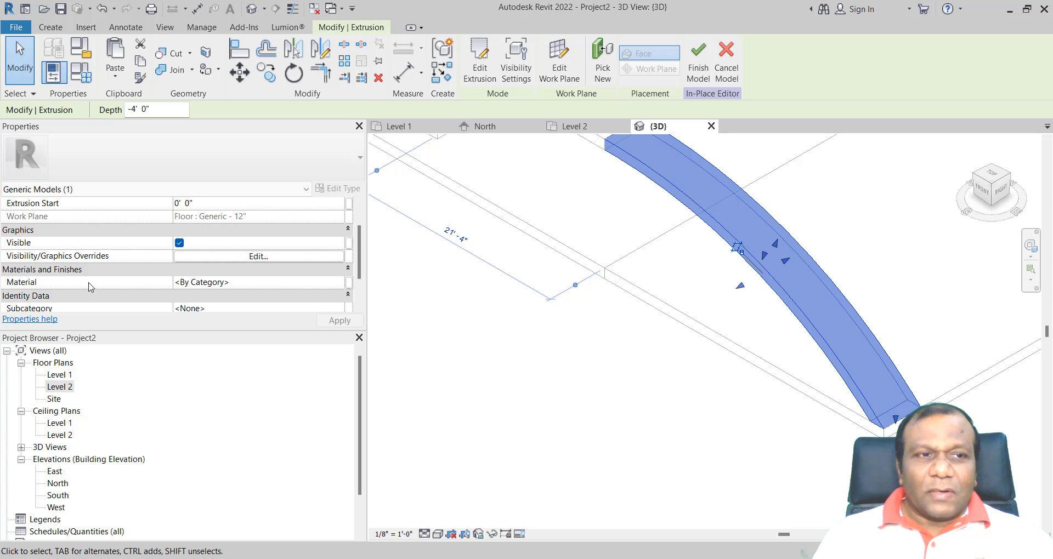
left_click(341, 284)
left_click(340, 283)
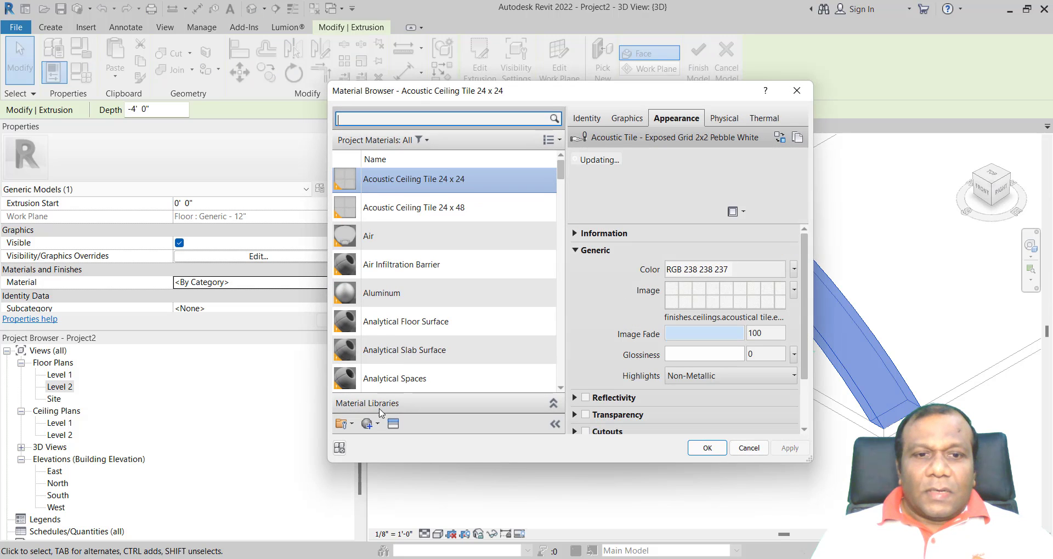
left_click(372, 426)
left_click(395, 439)
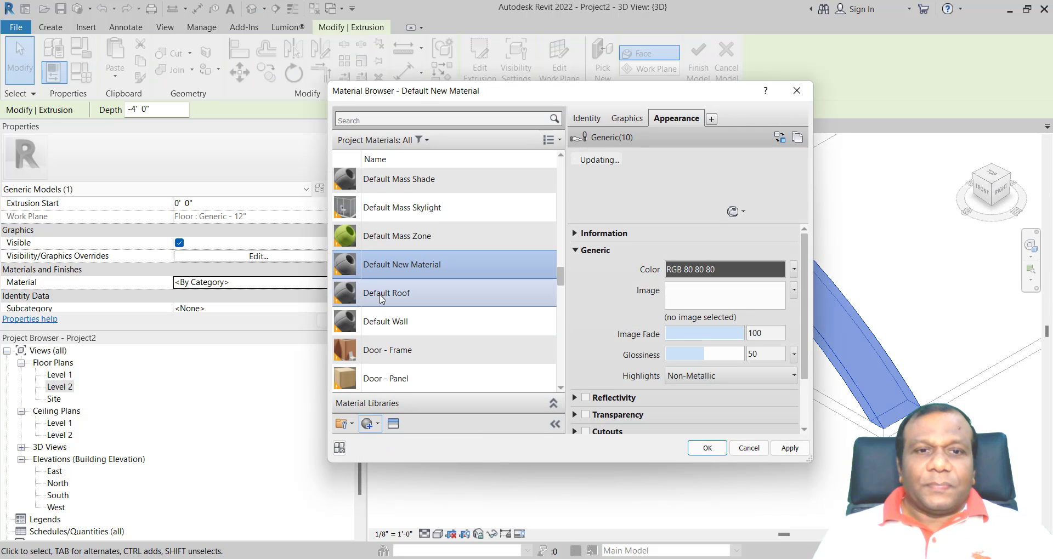
right_click(389, 267)
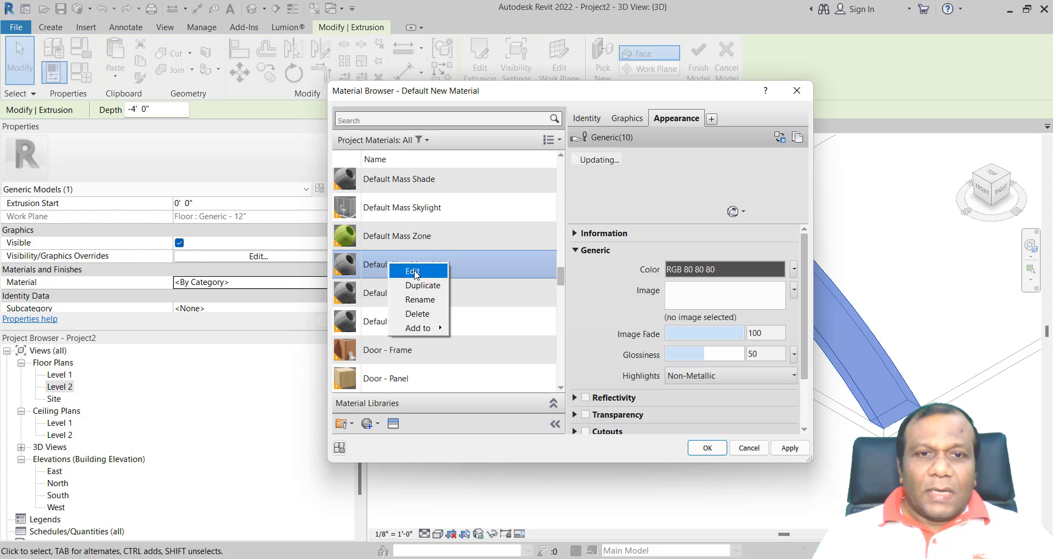
left_click(420, 298)
type("ArcW")
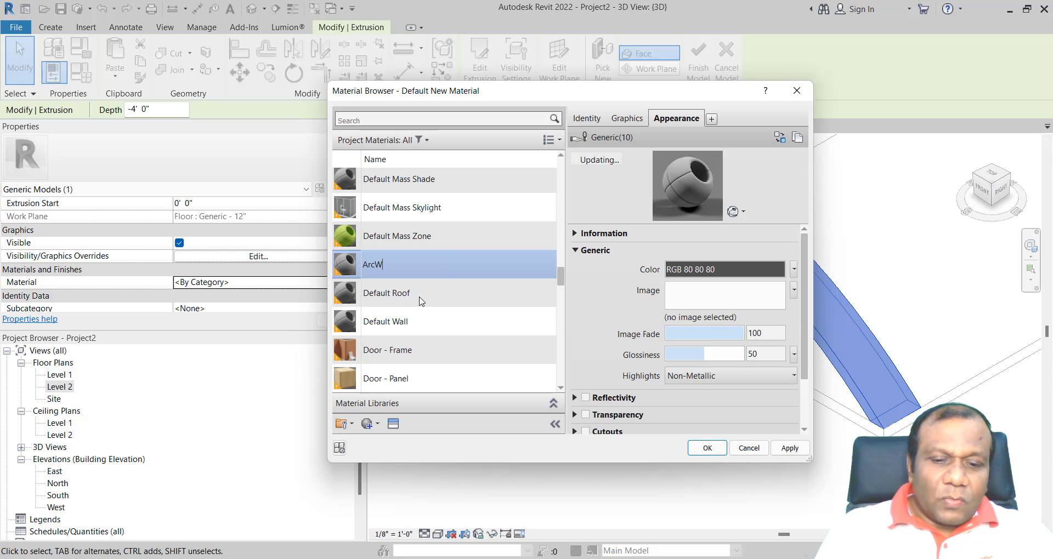
type("all")
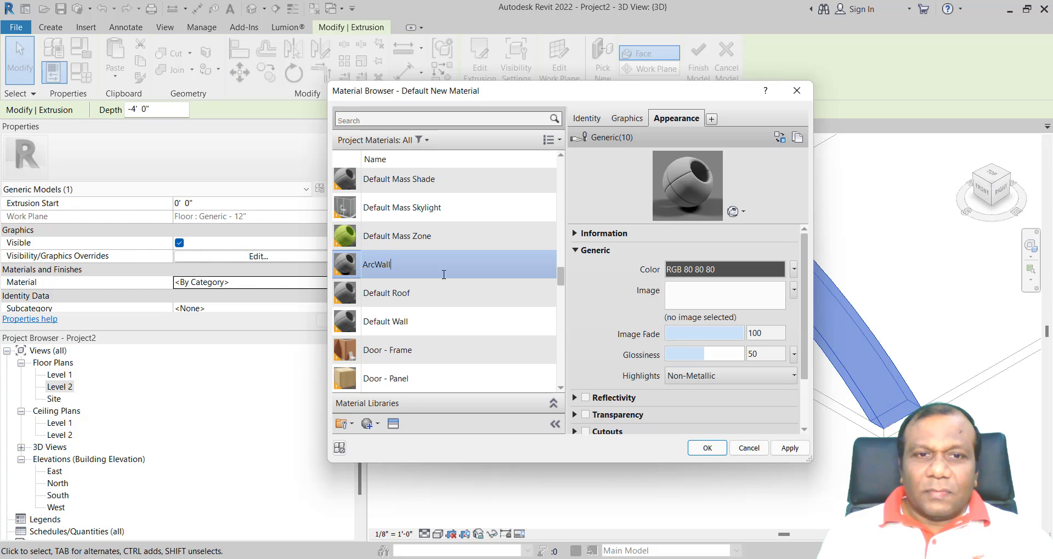
left_click(450, 288)
Find the ArcWall material in the project materials and select it
scroll(398, 335, "down", 4)
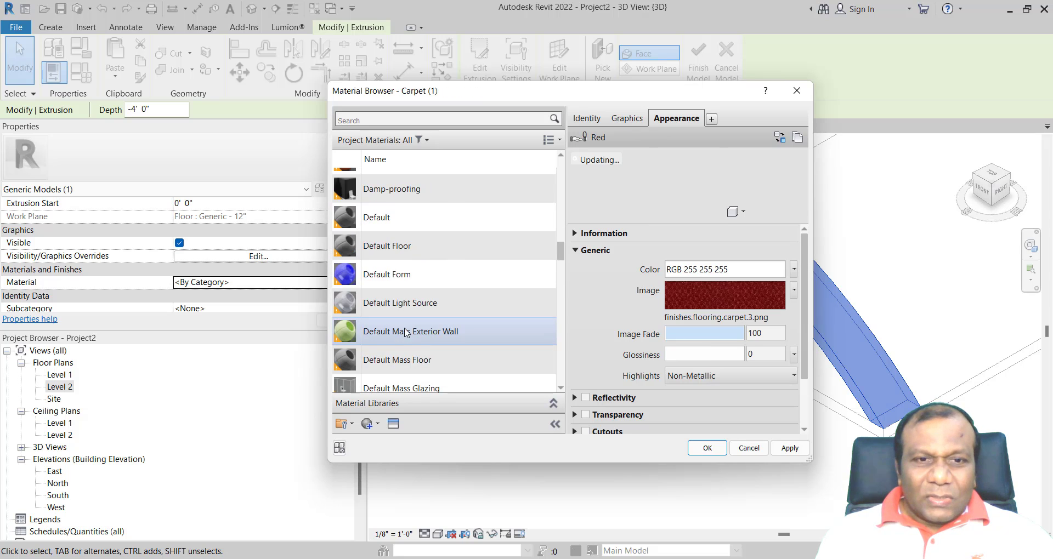
scroll(403, 324, "up", 8)
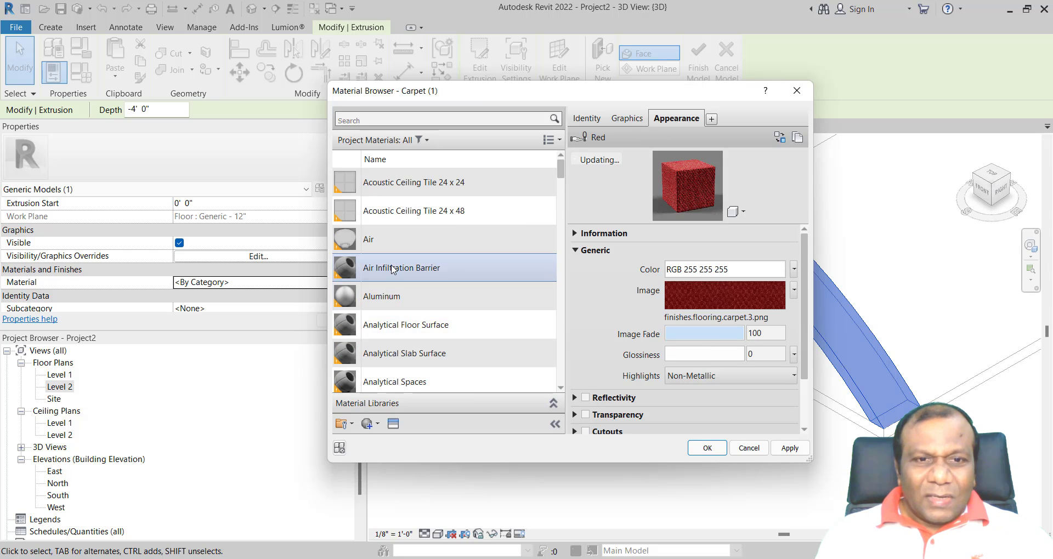
scroll(395, 276, "down", 5)
scroll(396, 277, "down", 1)
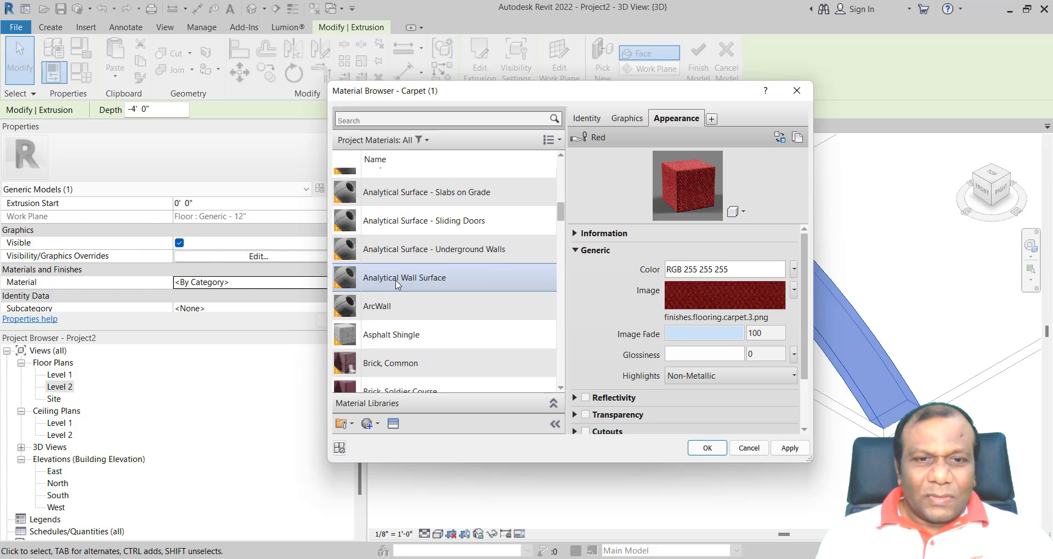
left_click(397, 304)
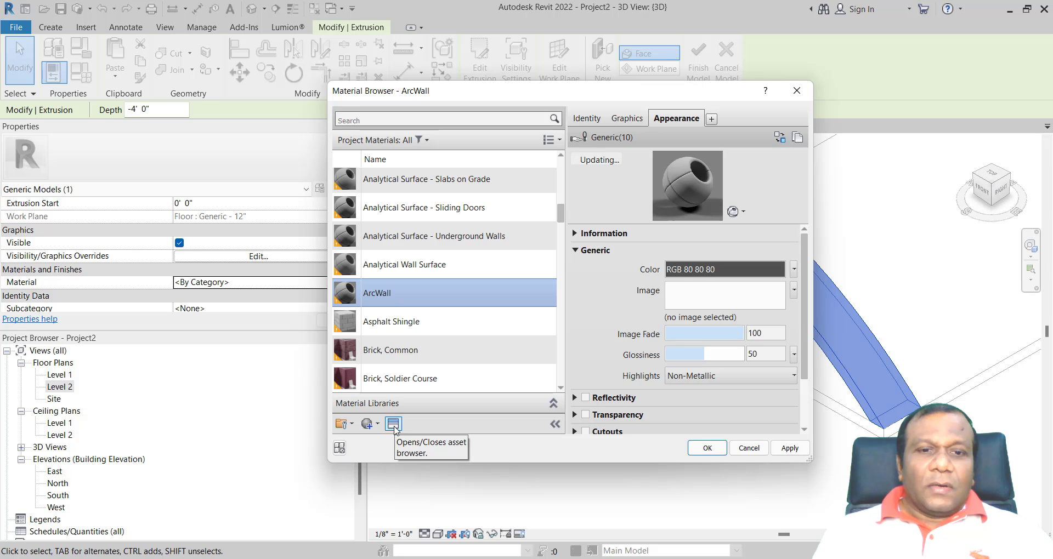
Replace ArcWall's appearance with the Beige wall paint from the Appearance Library and assign the material to the arc extrusion
left_click(393, 424)
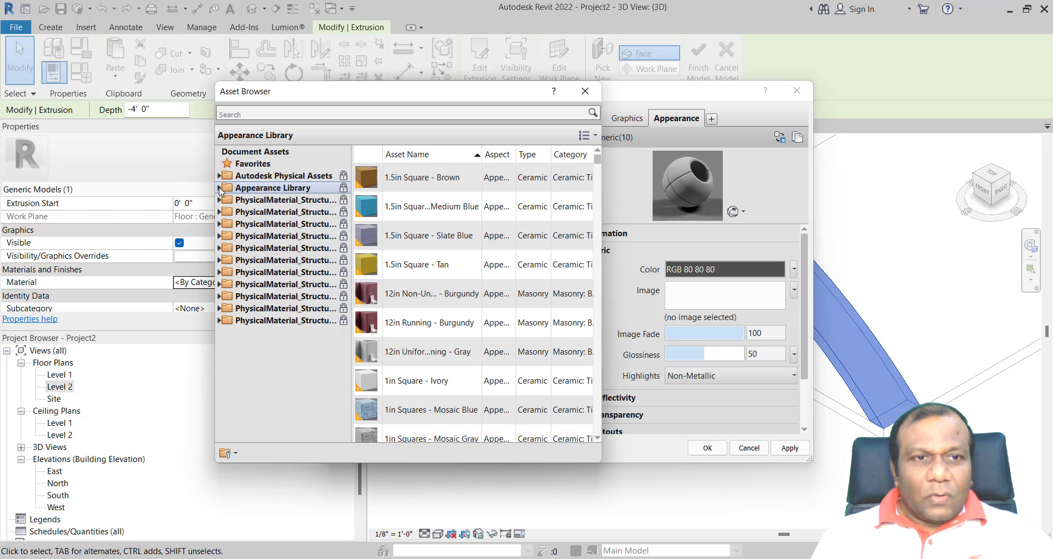
left_click(220, 189)
scroll(247, 280, "down", 3)
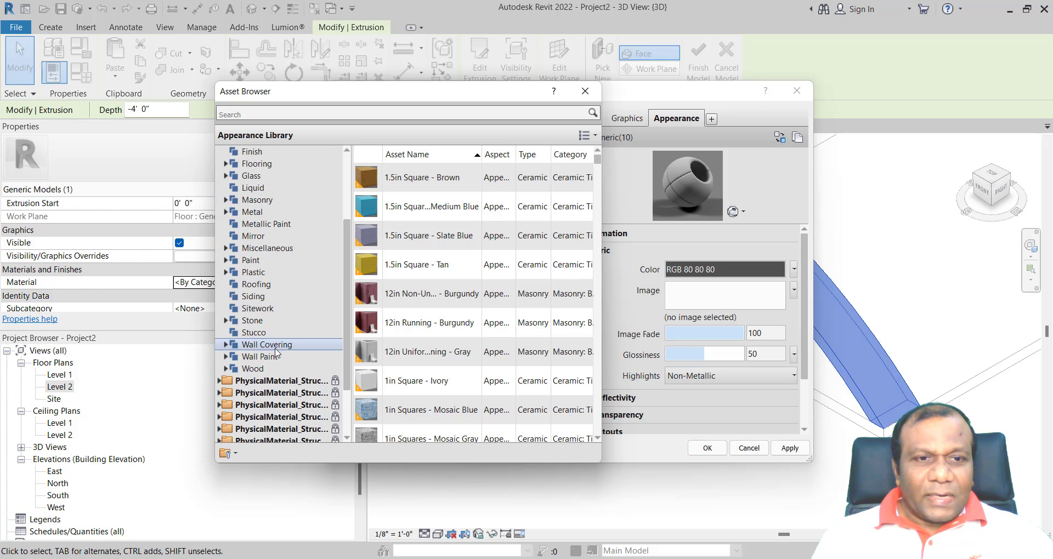
left_click(276, 356)
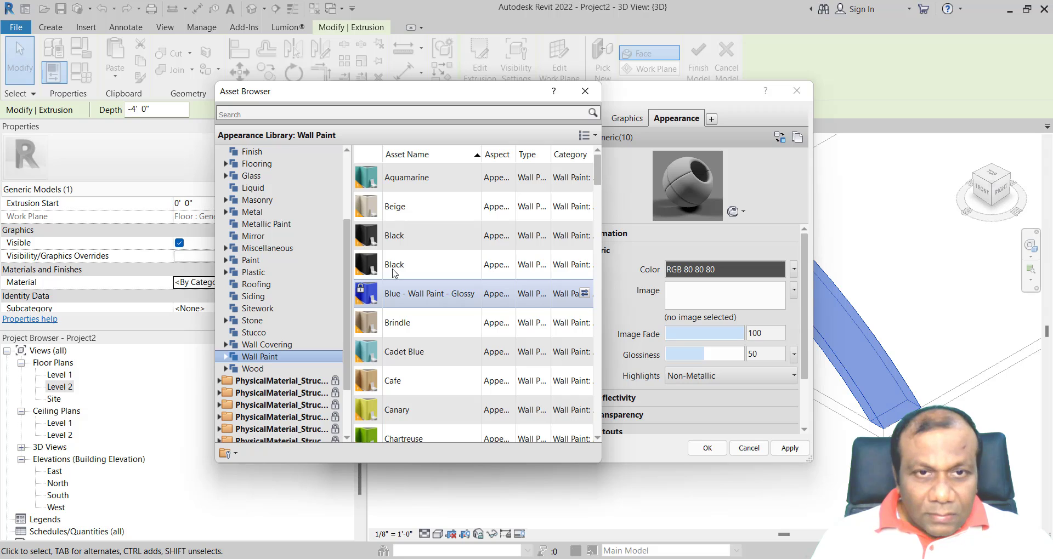
double_click(376, 206)
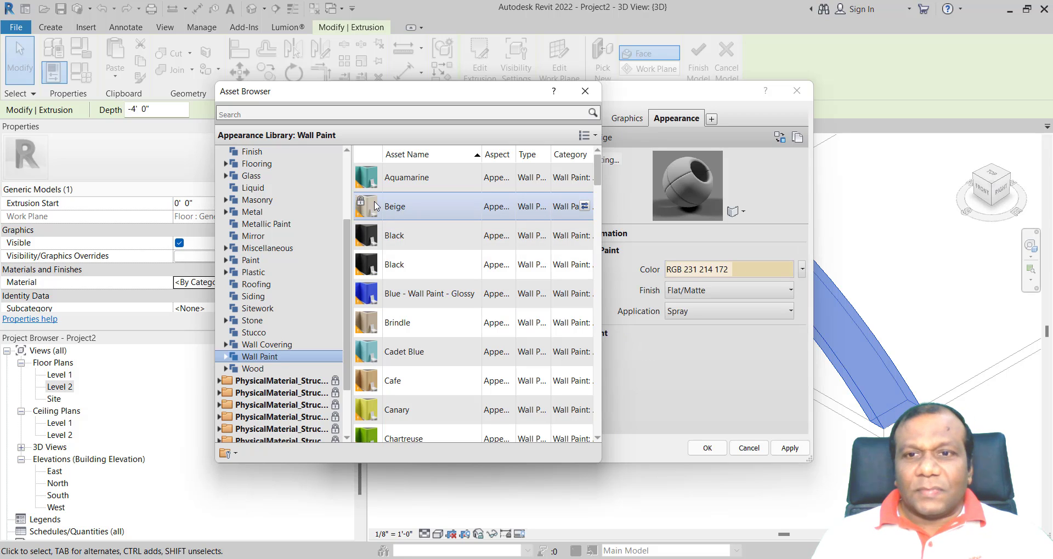
left_click(596, 96)
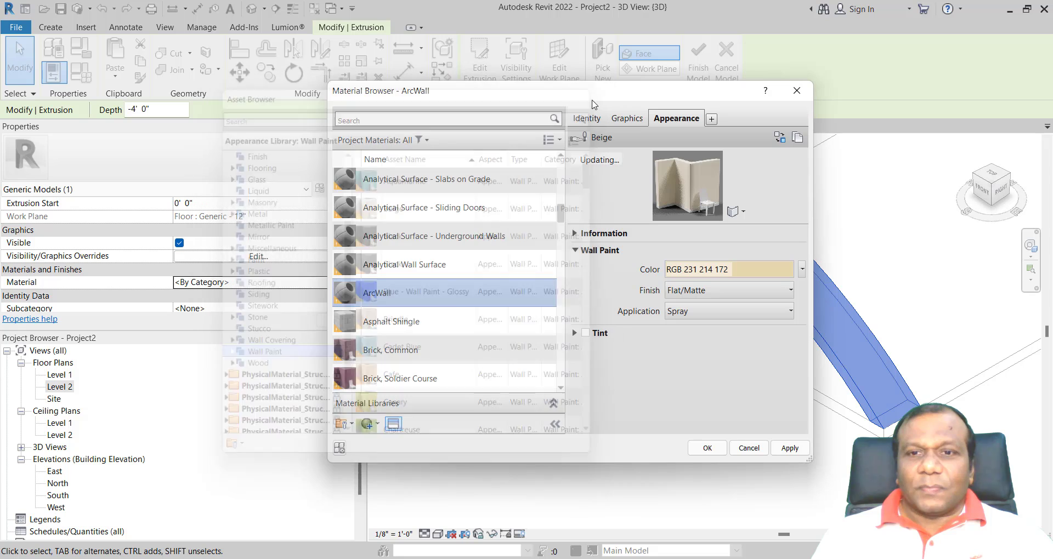
left_click(789, 448)
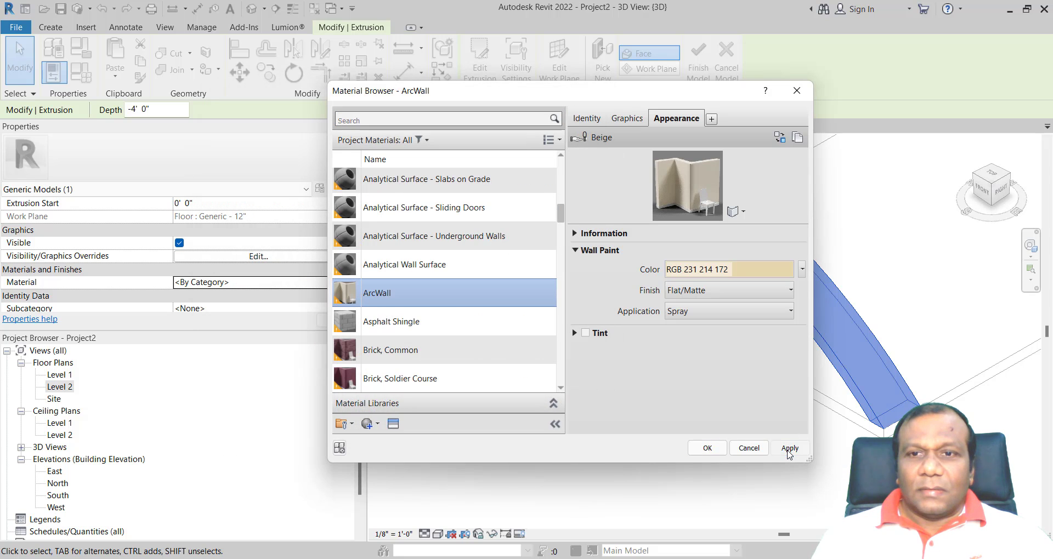
left_click(707, 449)
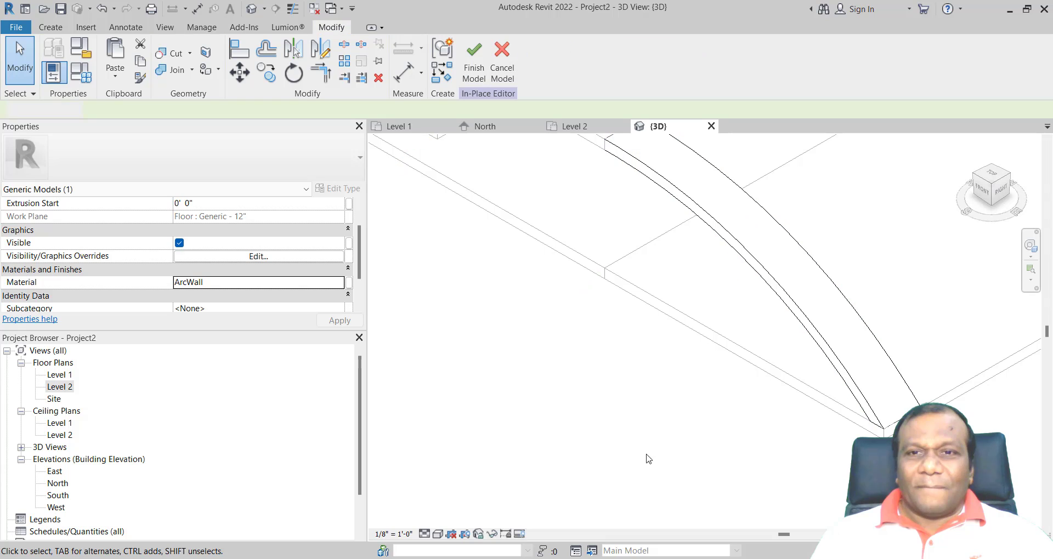
Show the 3D view in the Realistic visual style and examine the arc extrusion and its finish where it meets the floor slabs
left_click(437, 535)
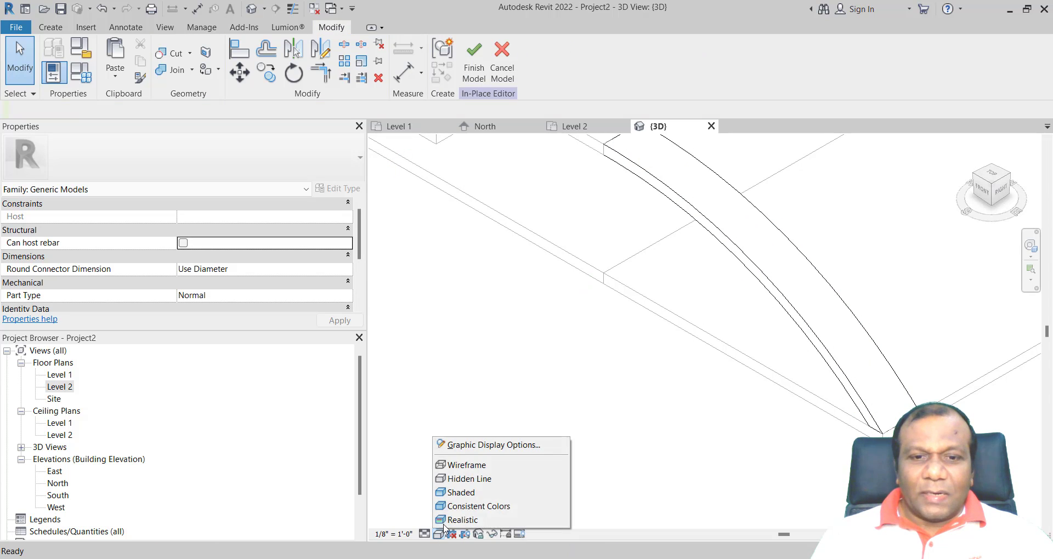
left_click(471, 515)
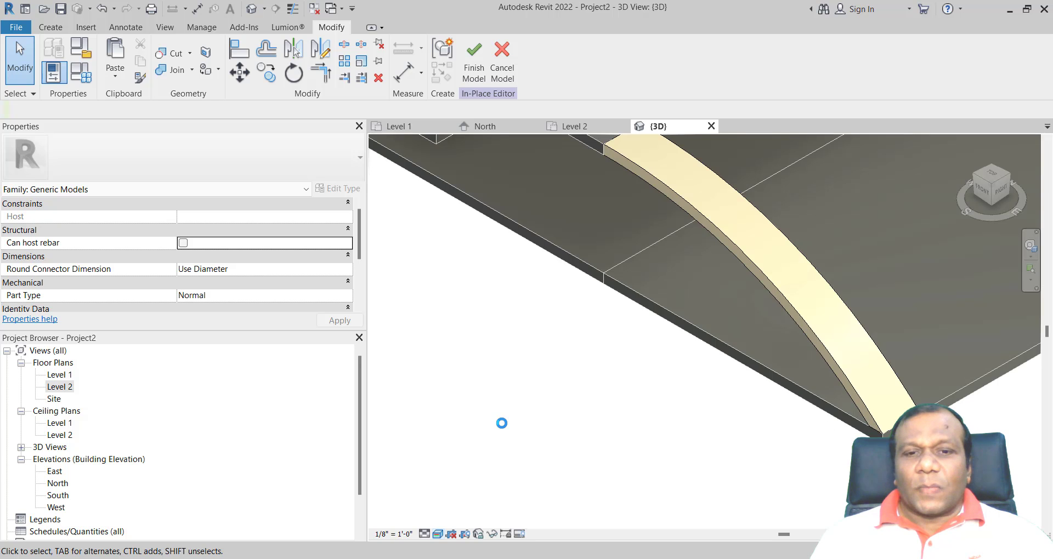
scroll(501, 422, "down", 2)
middle_click_drag(504, 418, 519, 457)
left_click(675, 356)
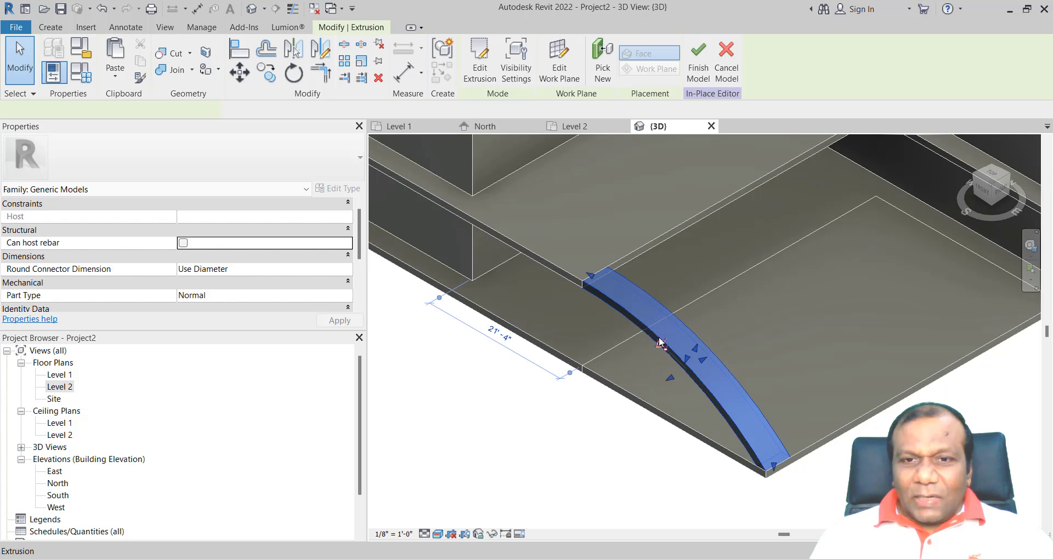
scroll(578, 442, "up", 2)
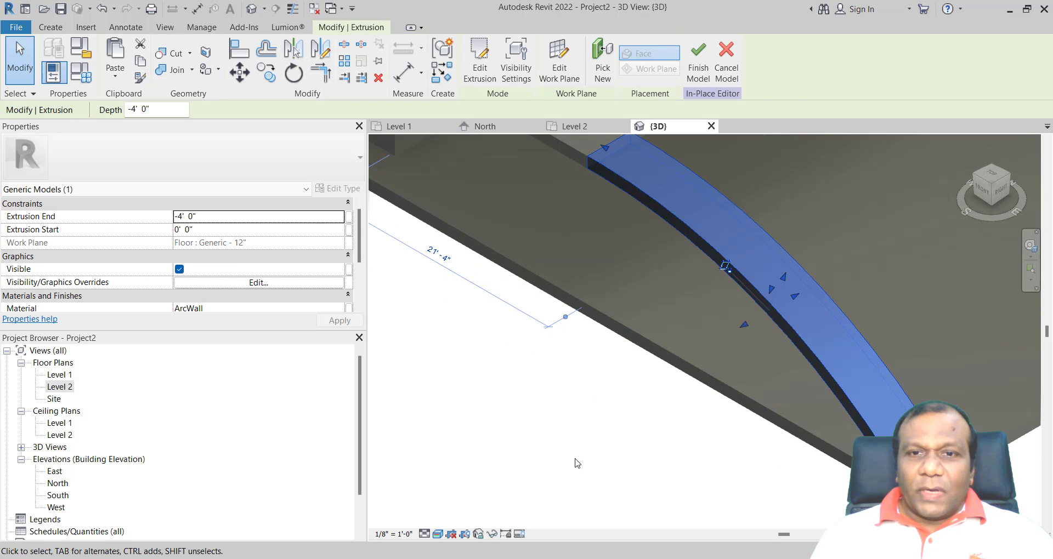
left_click(553, 430)
middle_click_drag(508, 366, 490, 426)
middle_click_drag(615, 273, 573, 303)
scroll(575, 310, "up", 1)
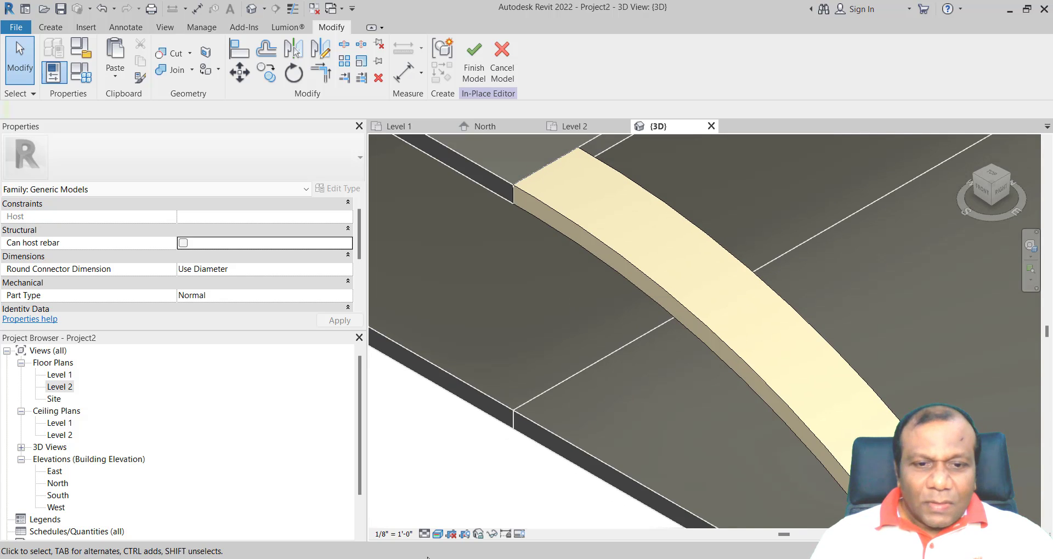
Set the 3D view's visual style to Wireframe and start a Void Extrusion sketch in the in-place model
left_click(438, 534)
left_click(466, 464)
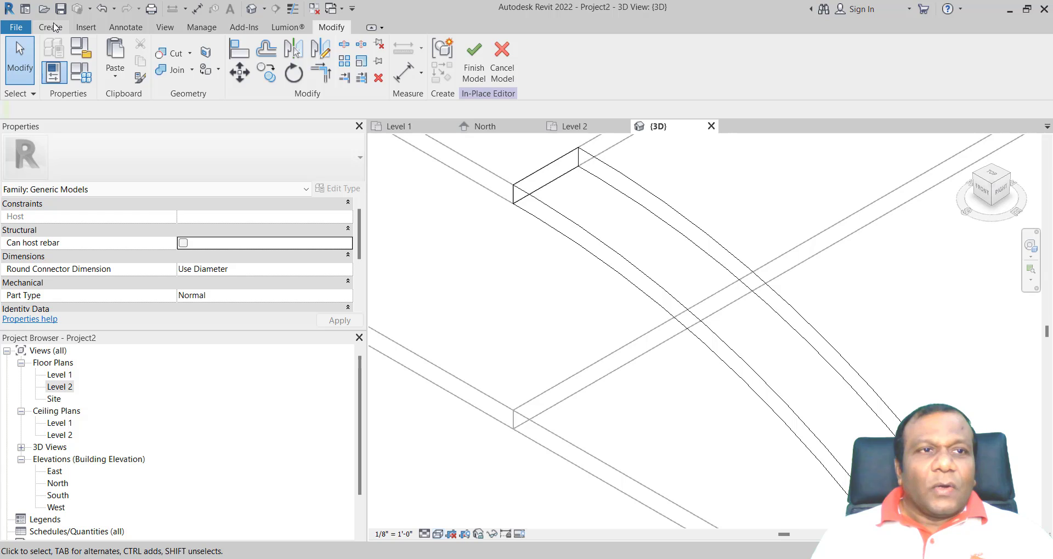
left_click(53, 27)
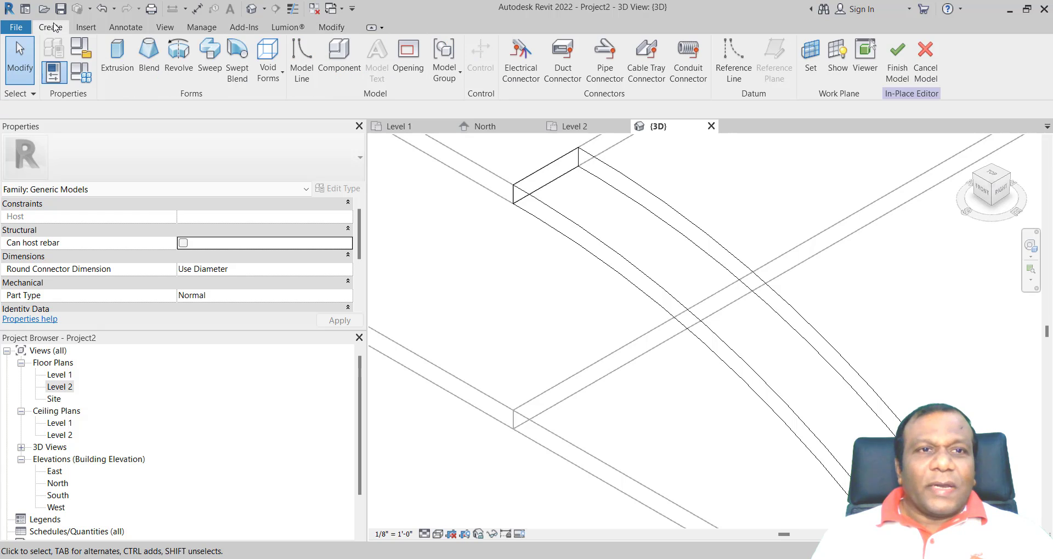
left_click(271, 77)
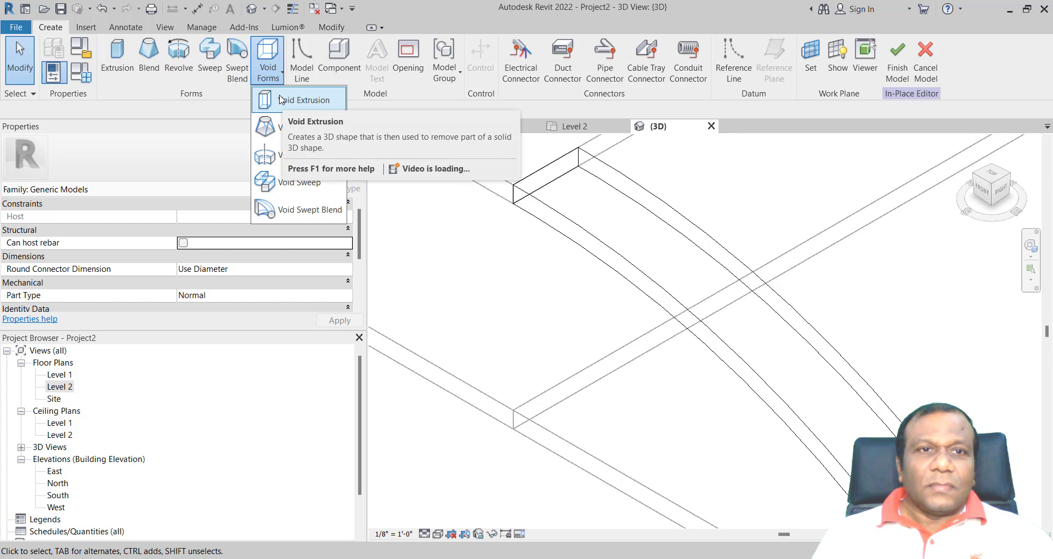
left_click(281, 99)
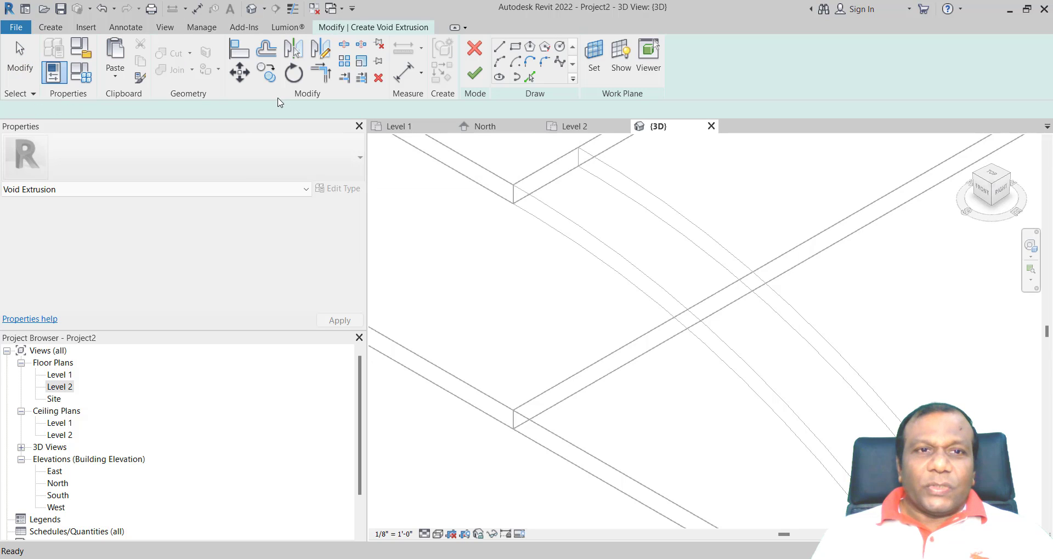
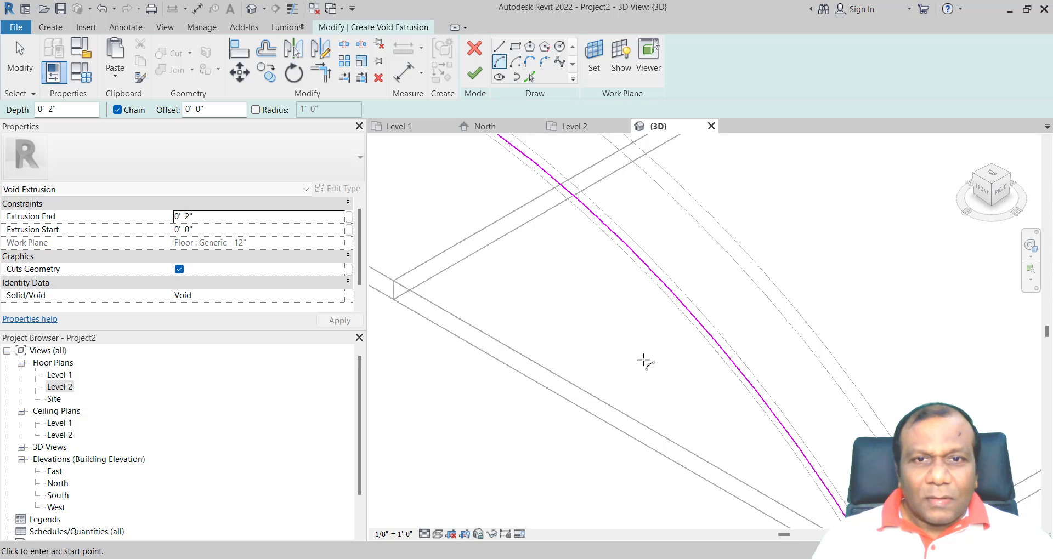
Offset a copy of the sketched arc by 1" to one side using Pick Lines
middle_click_drag(646, 362, 778, 537)
left_click(530, 77)
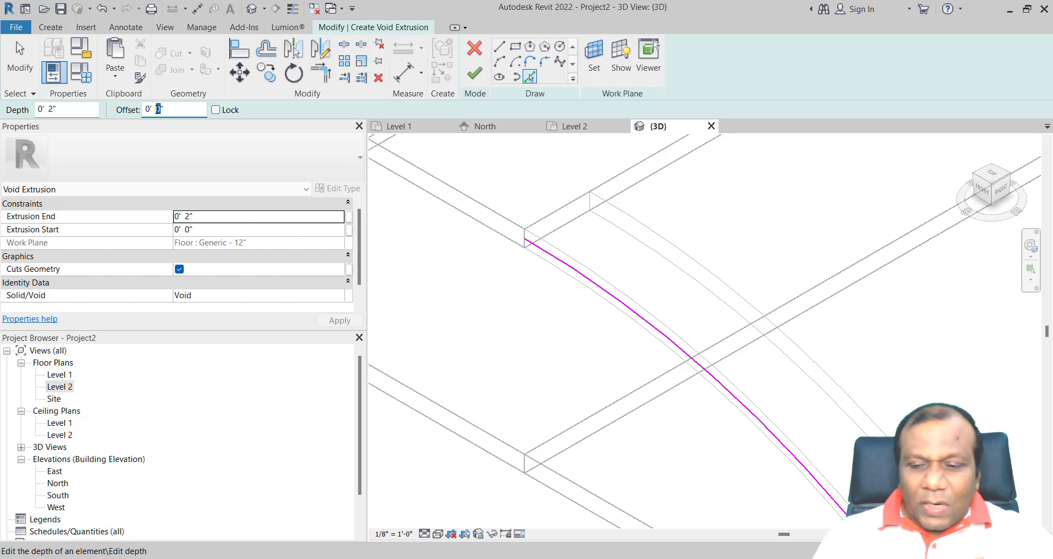
scroll(546, 260, "up", 5)
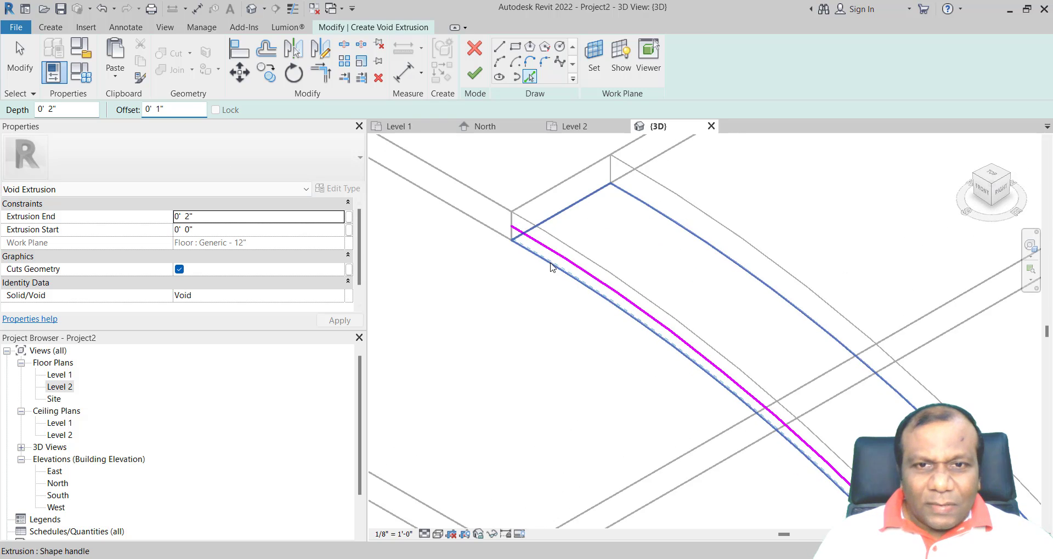
scroll(548, 247, "up", 3)
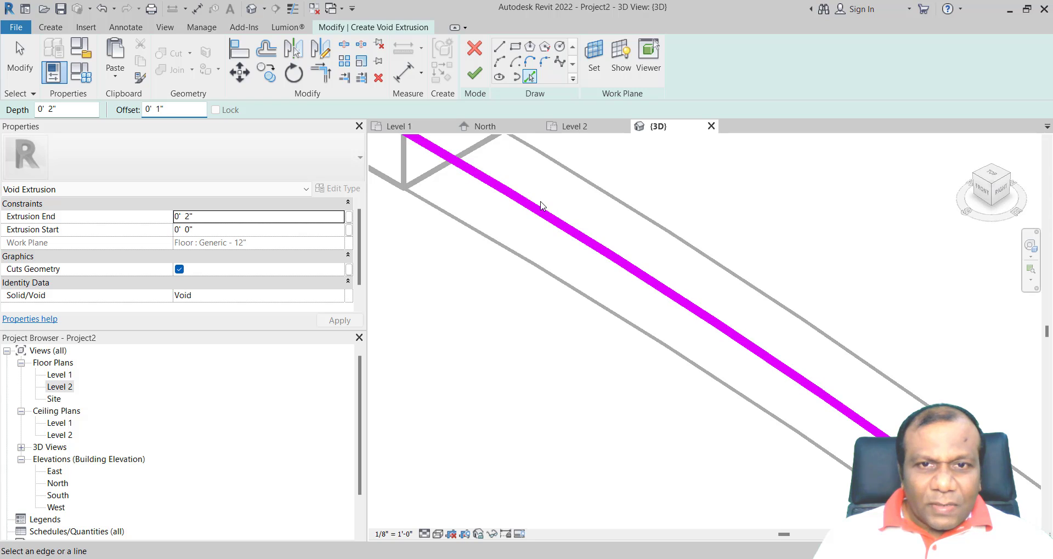
left_click(541, 206)
scroll(535, 239, "up", 2)
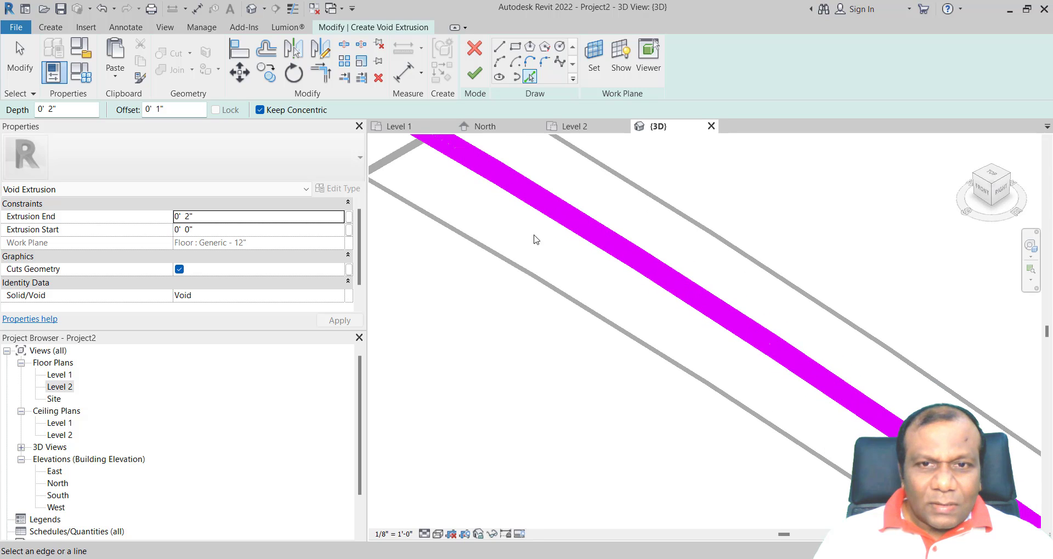
Set the view scale to 1" = 1'-0" and offset the original arc by 1" to its other side
left_click(403, 534)
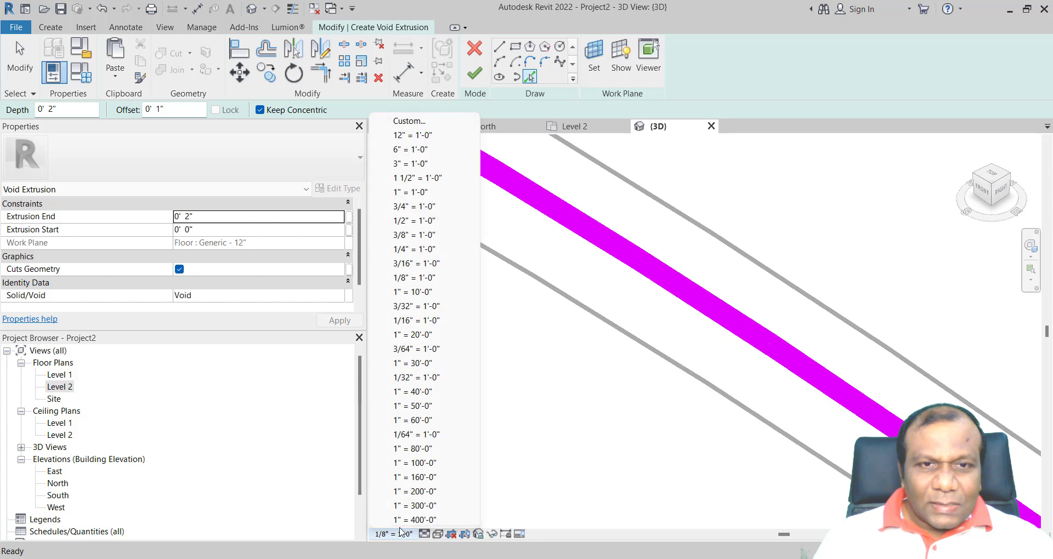
left_click(403, 192)
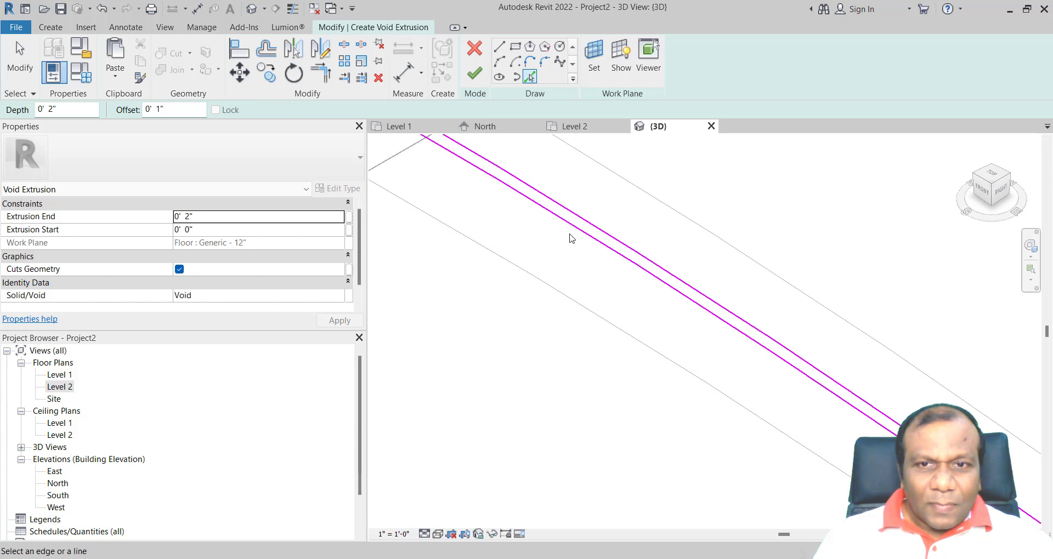
scroll(603, 321, "down", 1)
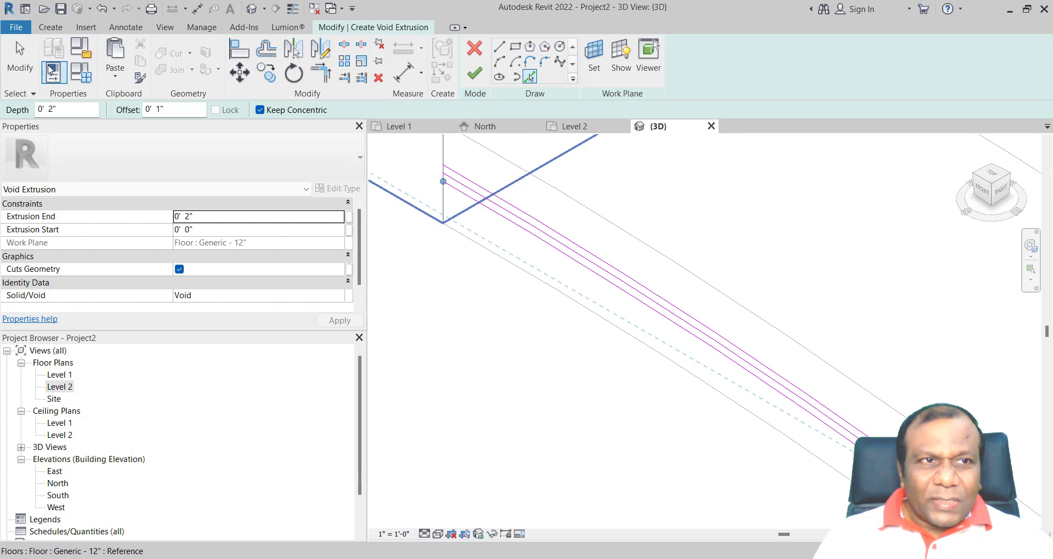
Delete the original middle arc from the void sketch, keeping the two offset arcs
left_click(21, 62)
left_click(508, 215)
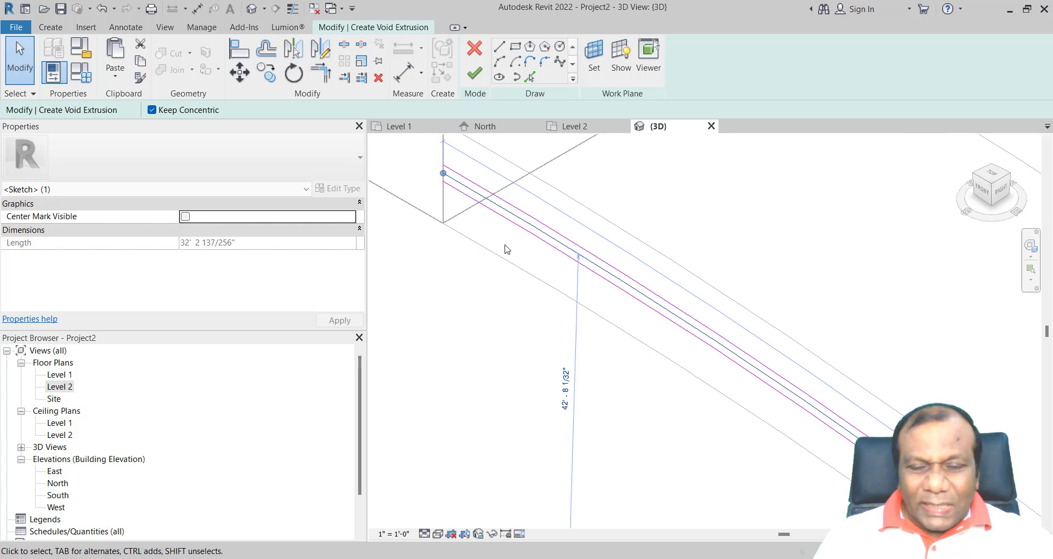
left_click(450, 199)
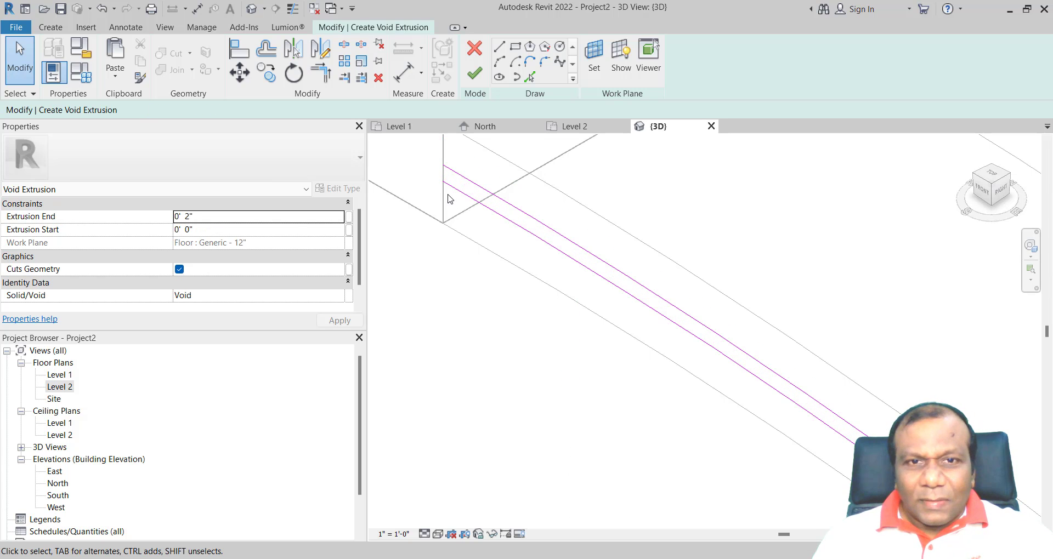
Draw a short line closing the two offset arcs at their end on the floor corner
left_click(498, 47)
scroll(428, 161, "up", 2)
left_click(454, 168)
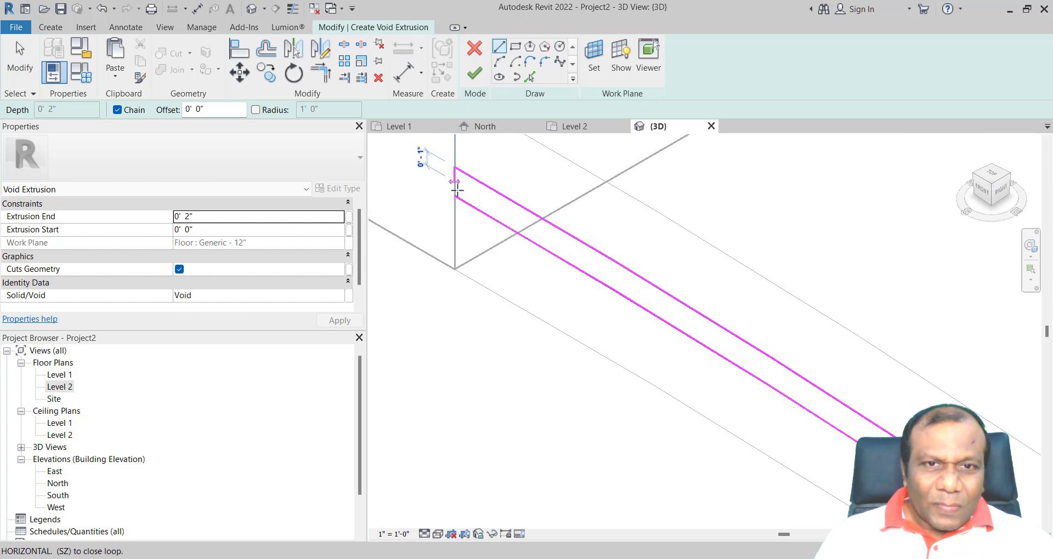
left_click(455, 196)
Draw a closing line along the floor edge at the opposite end, starting where the inner arc crosses that edge
scroll(505, 267, "down", 3)
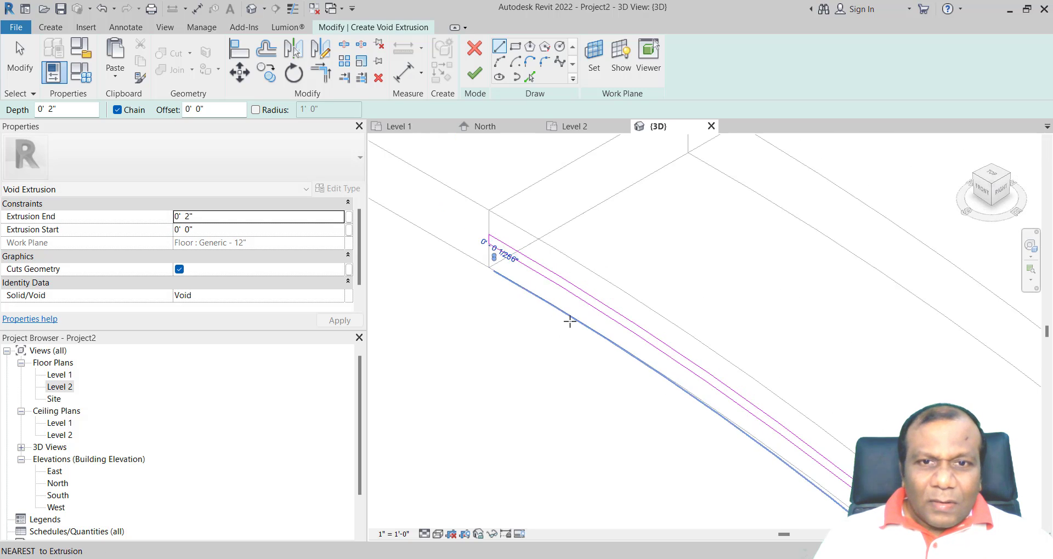
middle_click_drag(570, 322, 361, 80)
scroll(651, 304, "down", 2)
middle_click_drag(750, 374, 466, 44)
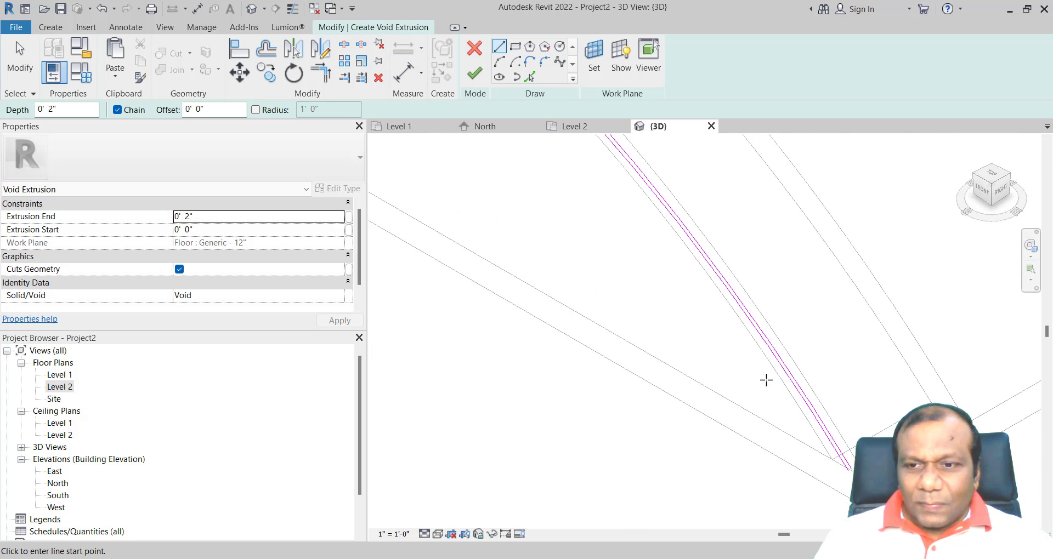
scroll(773, 405, "up", 3)
middle_click_drag(823, 466, 691, 303)
scroll(715, 308, "up", 3)
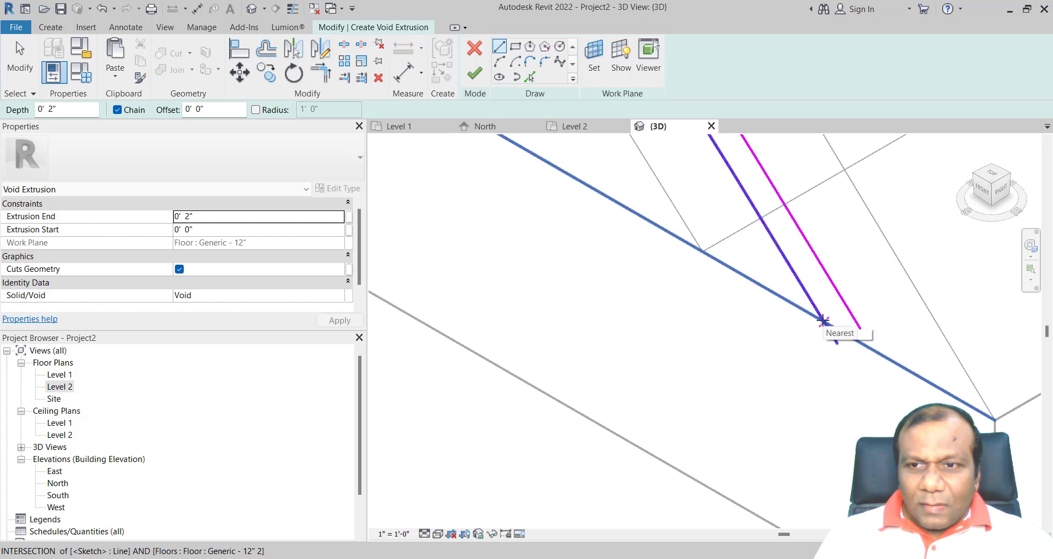
left_click(858, 327)
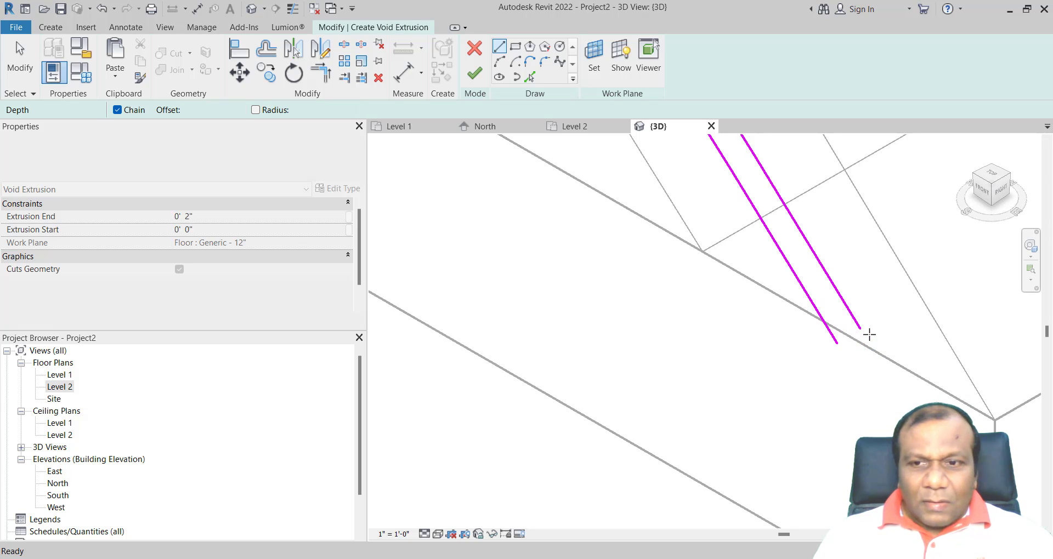
key("Escape")
left_click(820, 319)
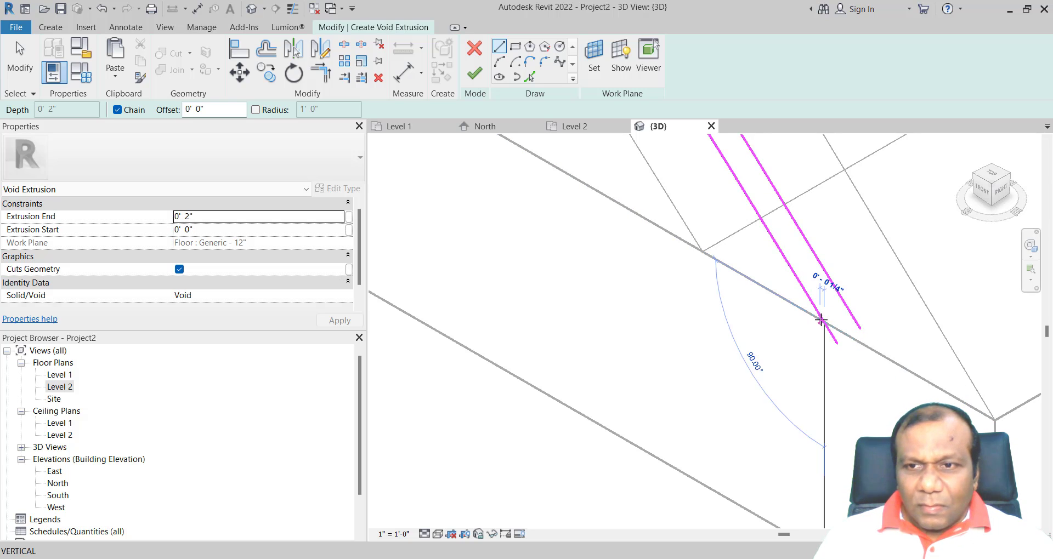
left_click(870, 349)
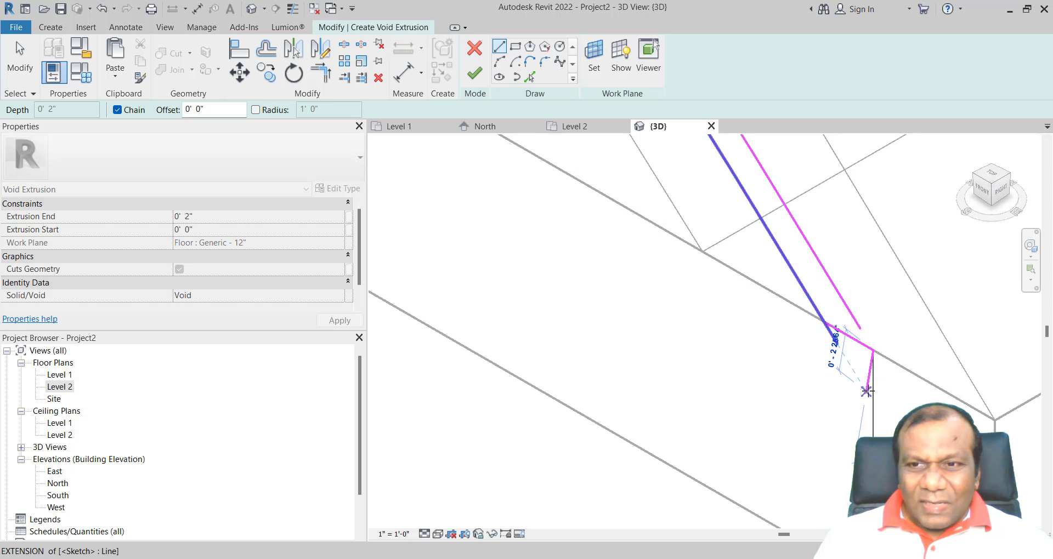
Try bridging the gap between the closing line and the outer arc's end with a short line, and undo it
left_click(860, 331)
key("Escape")
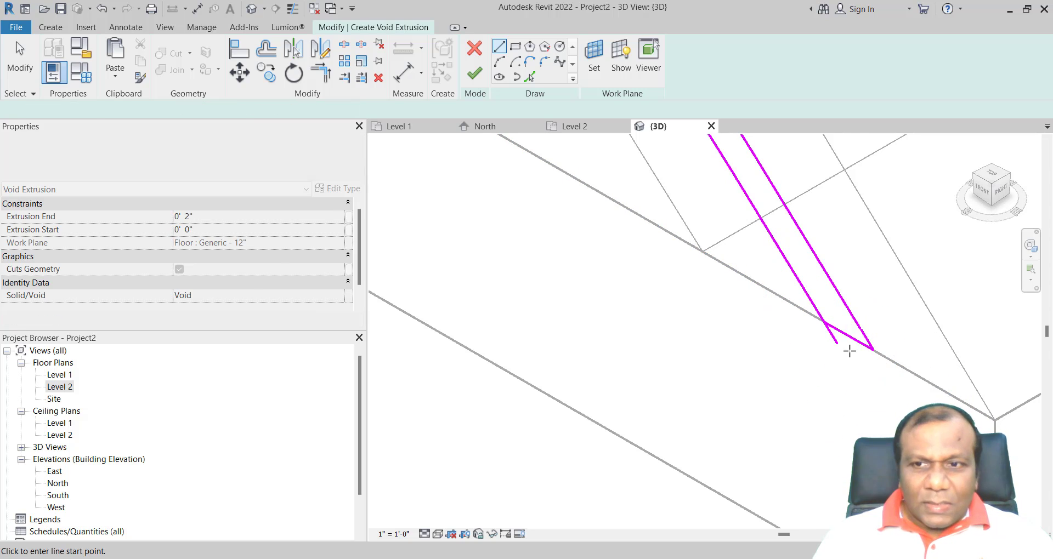
scroll(845, 346, "up", 1)
scroll(847, 348, "up", 3)
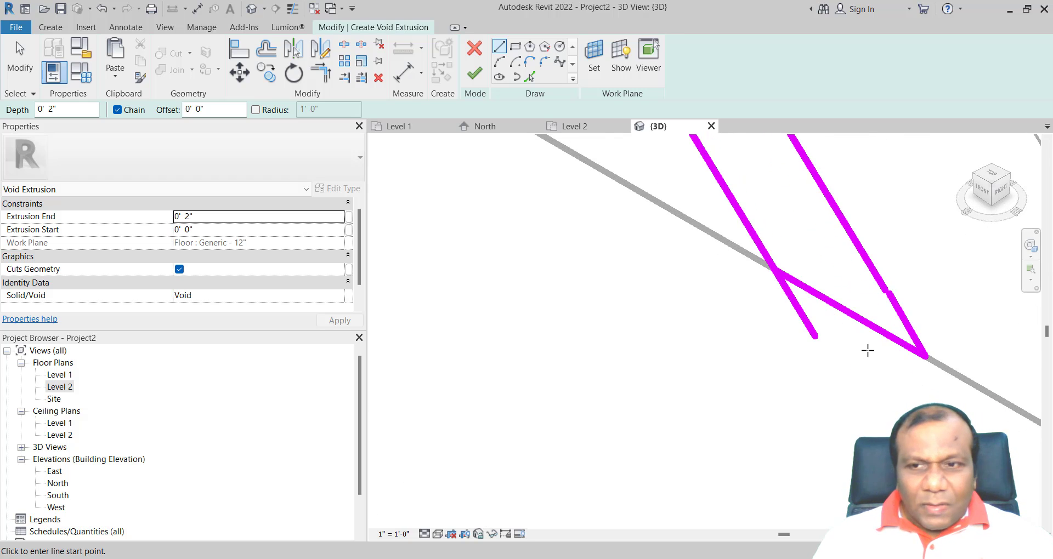
scroll(867, 350, "down", 3)
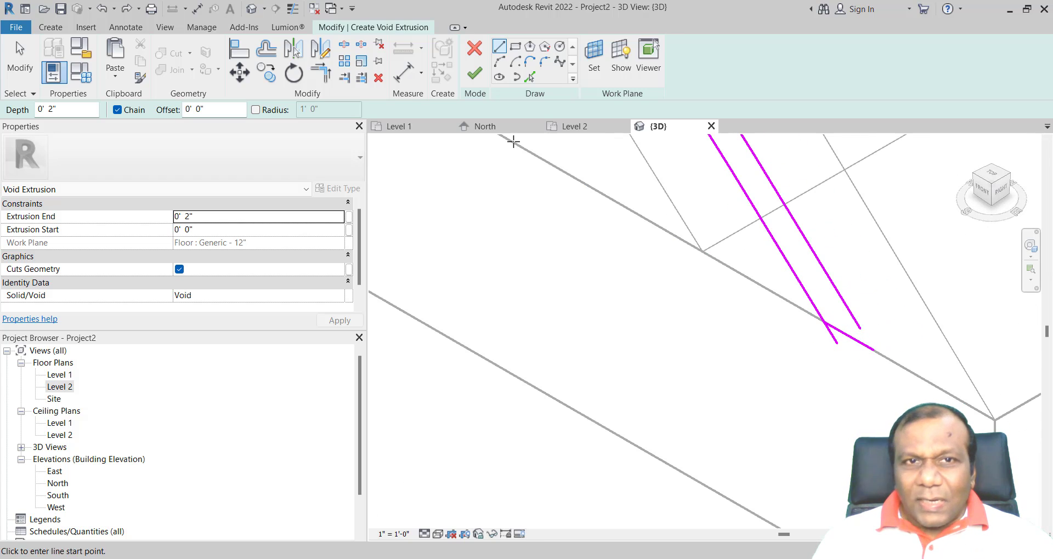
Trim and extend both arcs to corners with the closing line using Trim/Extend to Corner, and finish the void extrusion sketch
left_click(325, 70)
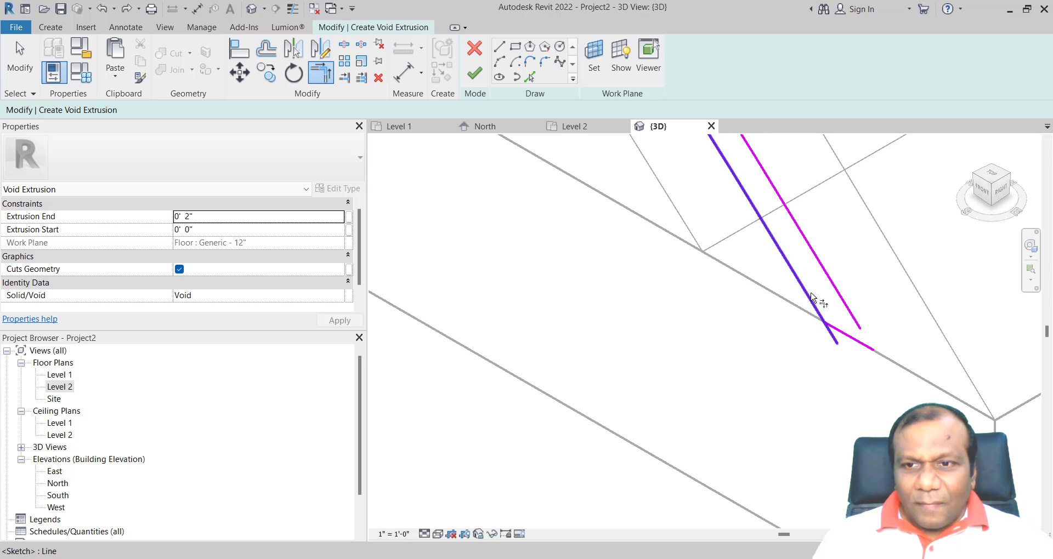
left_click(844, 304)
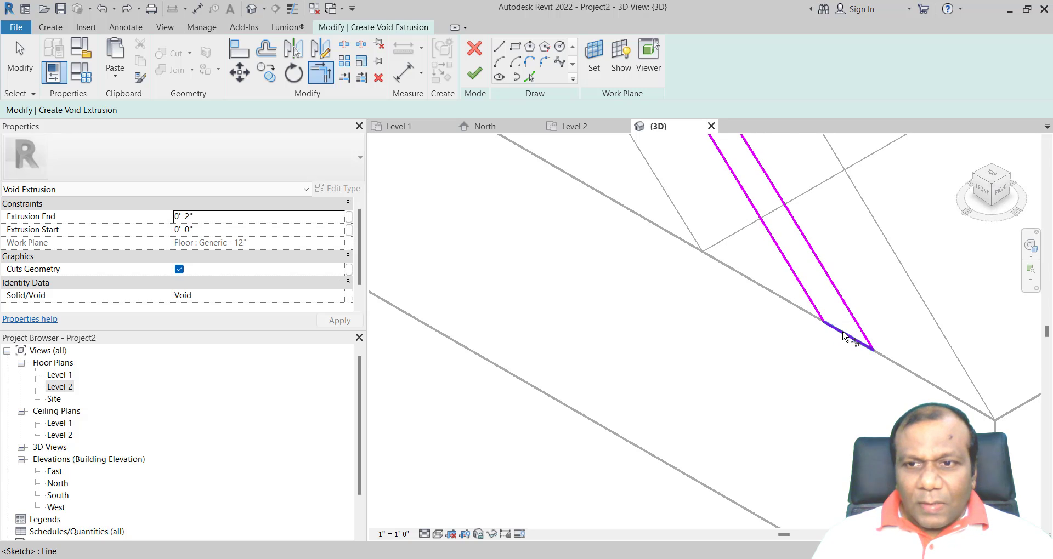
scroll(832, 406, "down", 6)
middle_click_drag(719, 360, 725, 558)
left_click(474, 78)
Set the 3D view's visual style to Realistic and clear the void extrusion selection
scroll(720, 329, "down", 2)
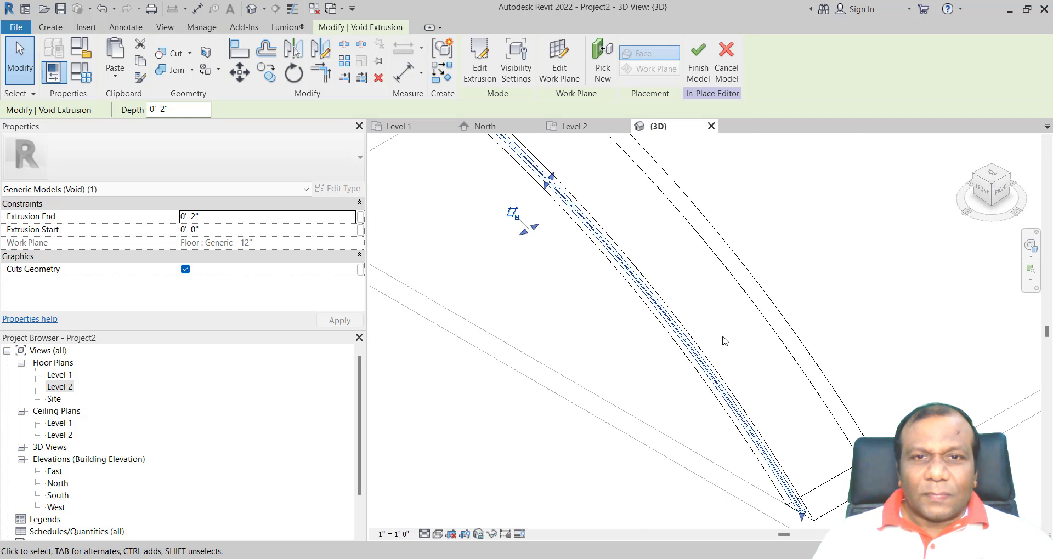
middle_click_drag(638, 356, 799, 558)
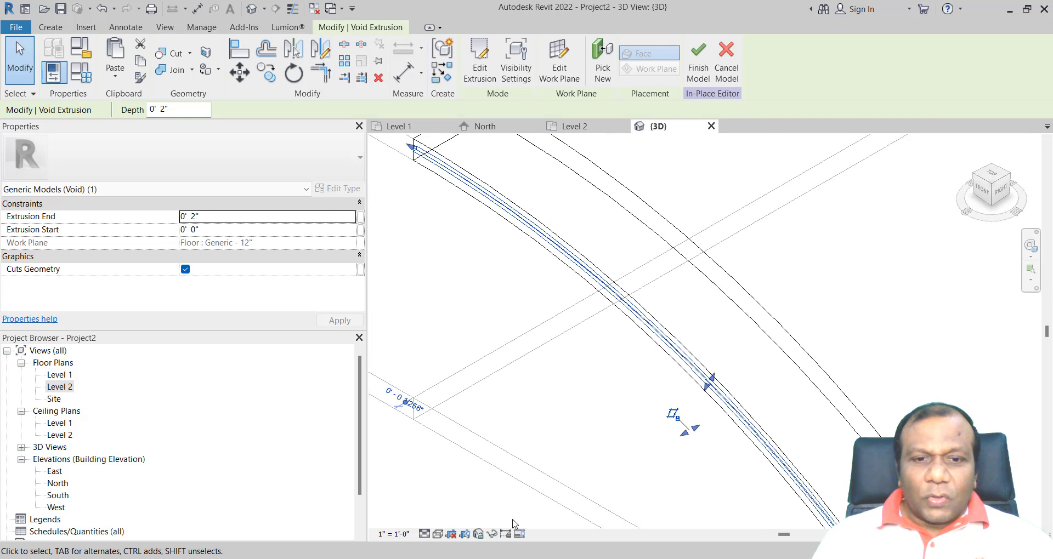
left_click(438, 534)
left_click(455, 515)
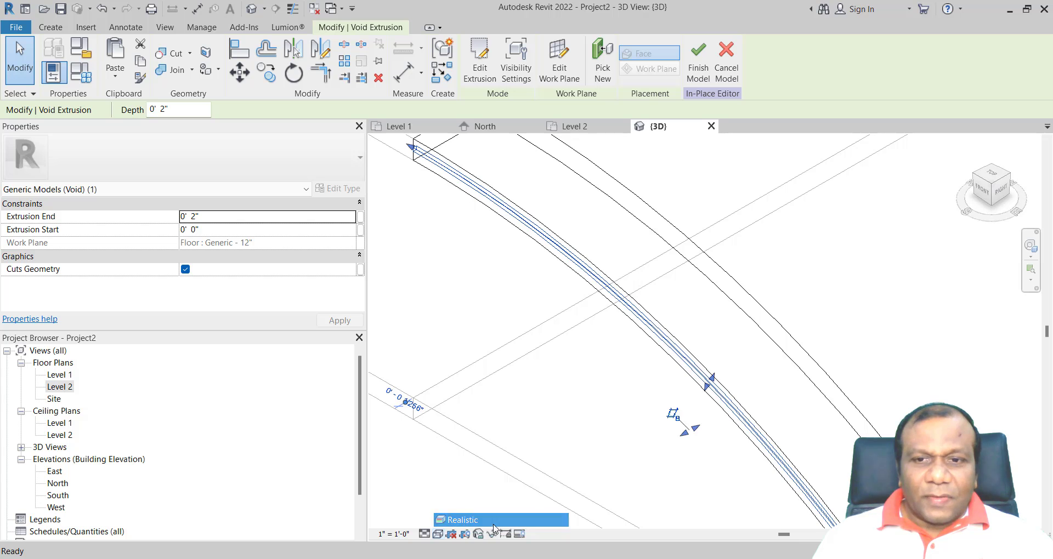
middle_click_drag(593, 410, 760, 539)
left_click(689, 469)
Examine the void groove along the face of the arc extrusion at both ends and check the void's selection
scroll(596, 314, "up", 3)
middle_click_drag(582, 291, 545, 268)
scroll(609, 349, "up", 3)
scroll(545, 278, "down", 5)
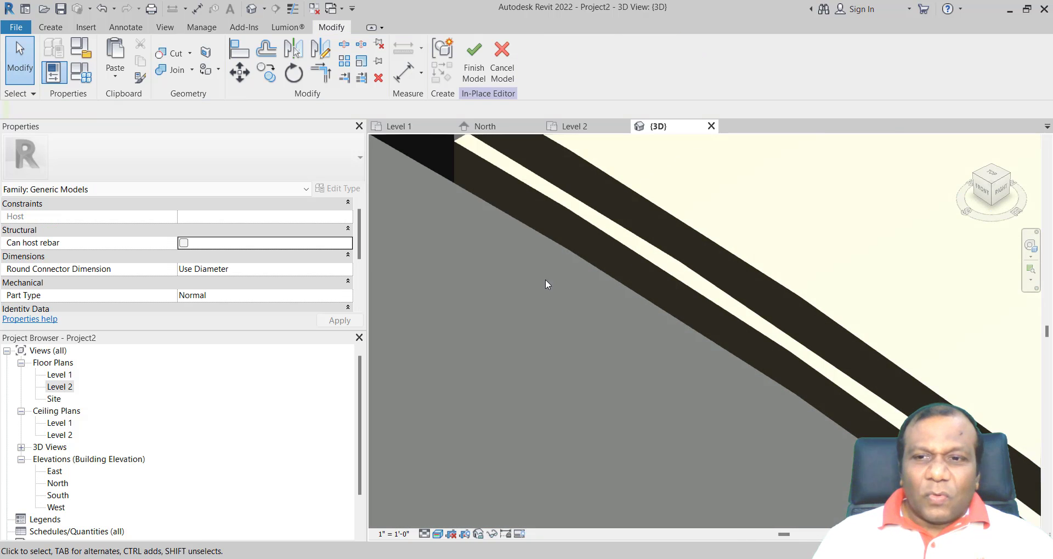
middle_click_drag(740, 406, 672, 52)
scroll(868, 417, "up", 3)
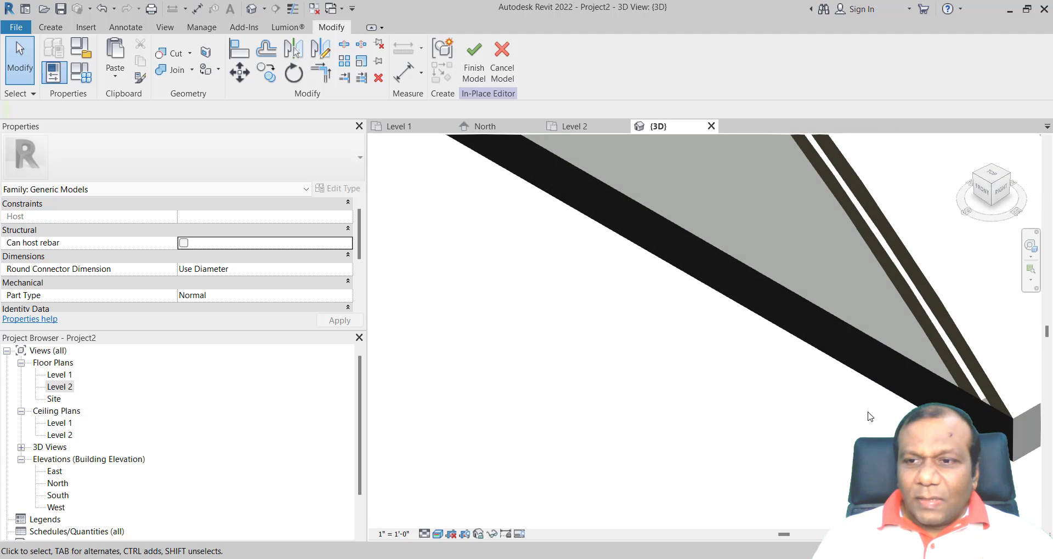
scroll(666, 302, "down", 4)
middle_click_drag(541, 232, 643, 475)
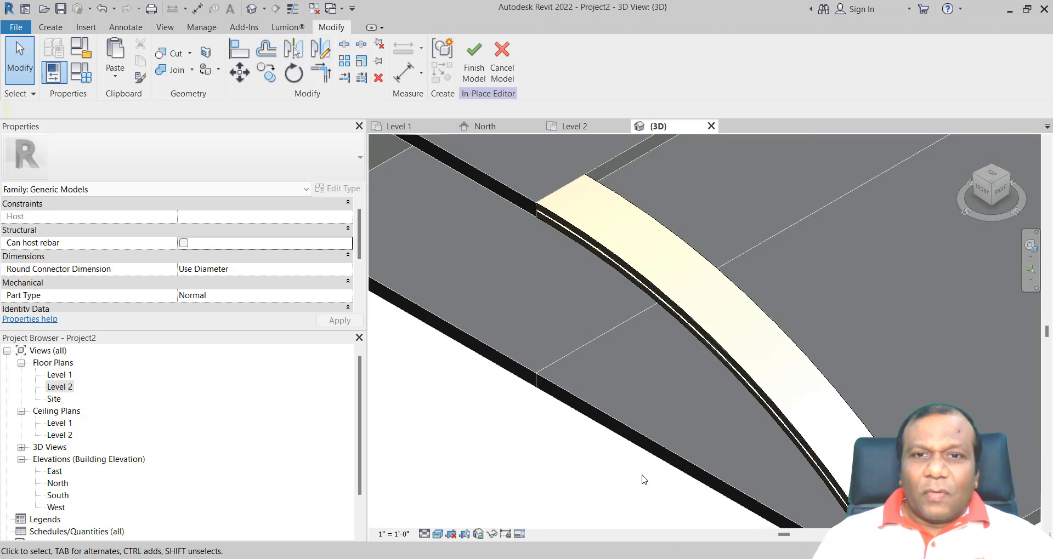
scroll(634, 458, "down", 2)
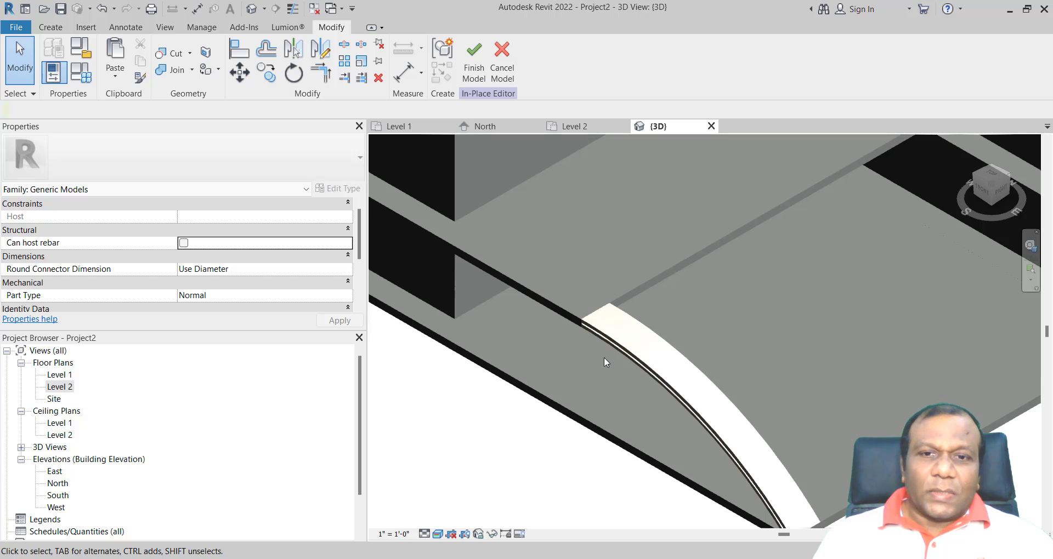
left_click(617, 347)
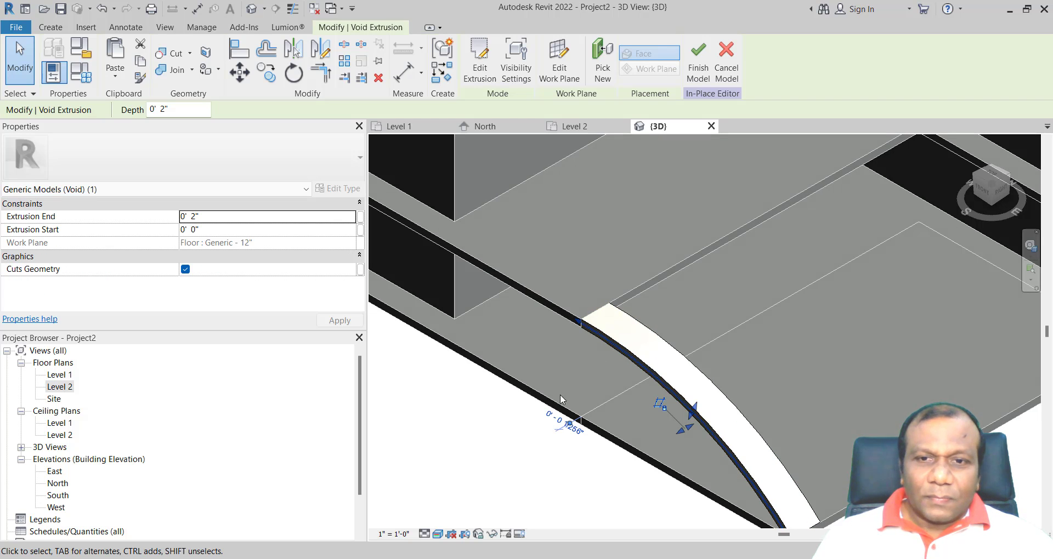
left_click(591, 365)
Select the arc extrusion together with its void extrusion in Wireframe style, and open the Level 2 floor plan
scroll(592, 351, "up", 2)
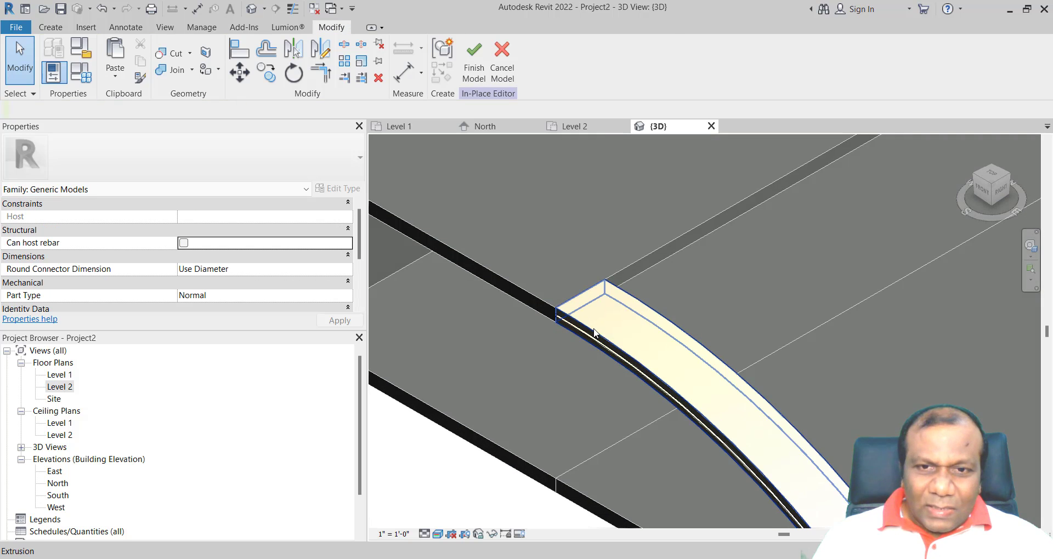
left_click(580, 364)
scroll(576, 340, "up", 2)
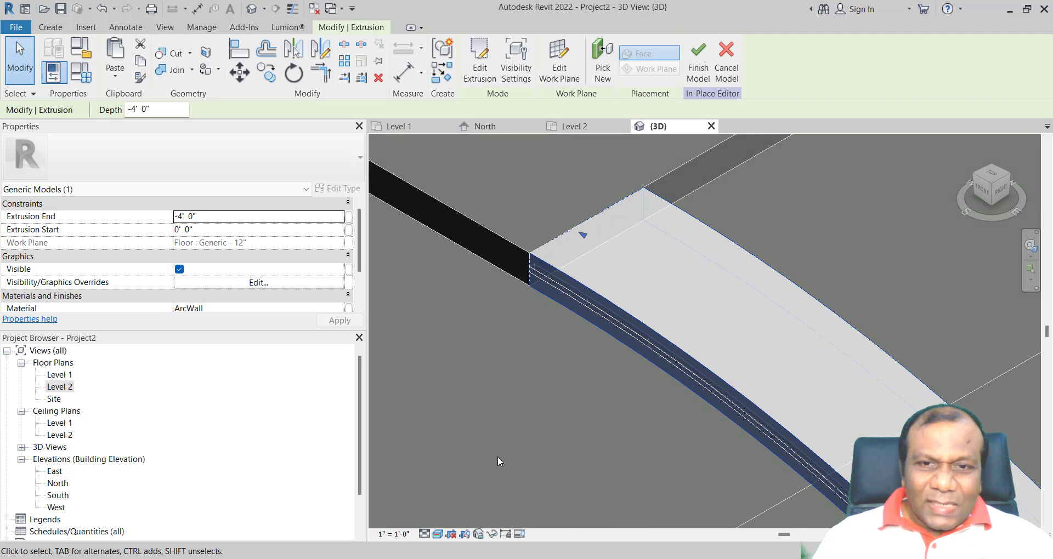
left_click(438, 535)
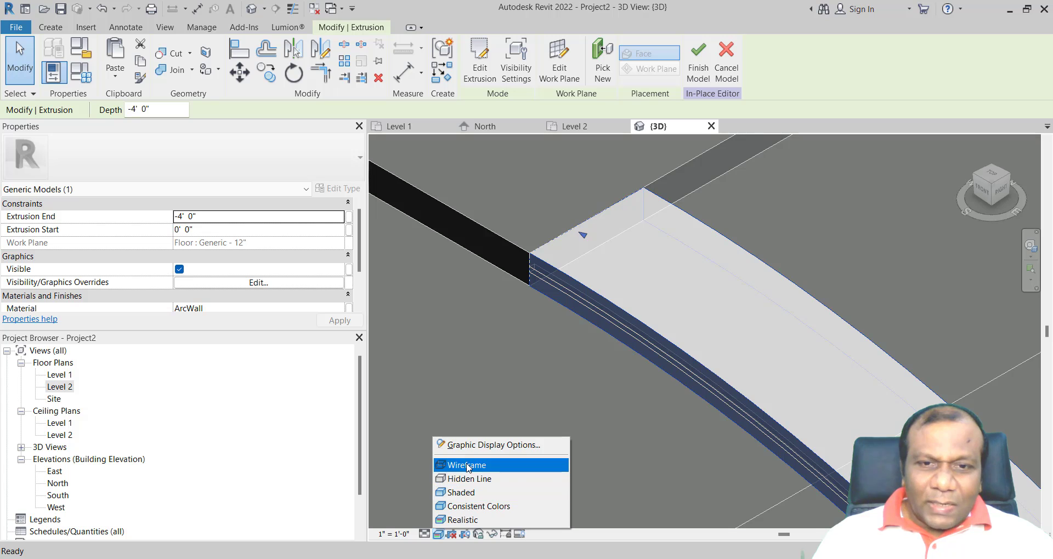
left_click(467, 465)
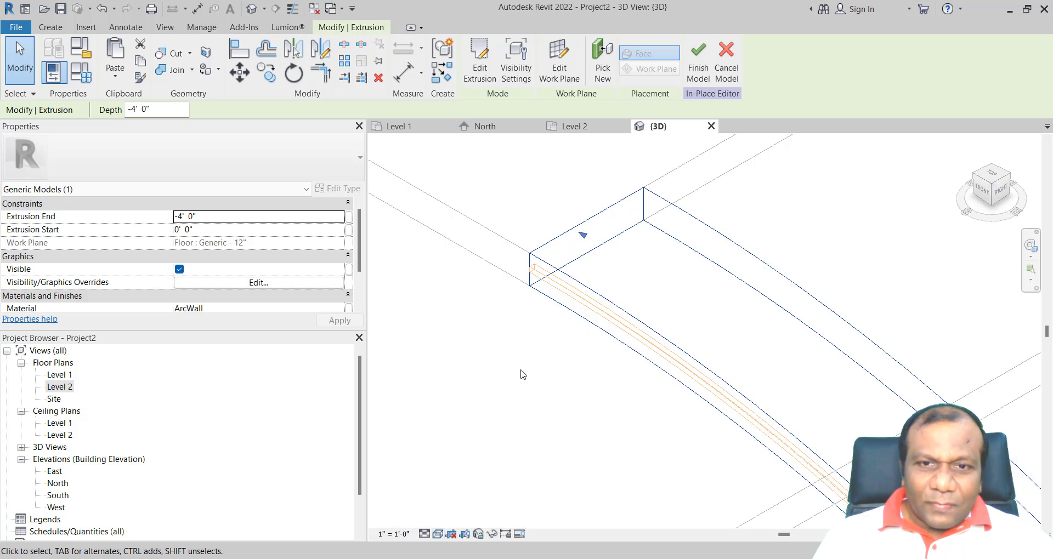
left_click(591, 305, "ctrl")
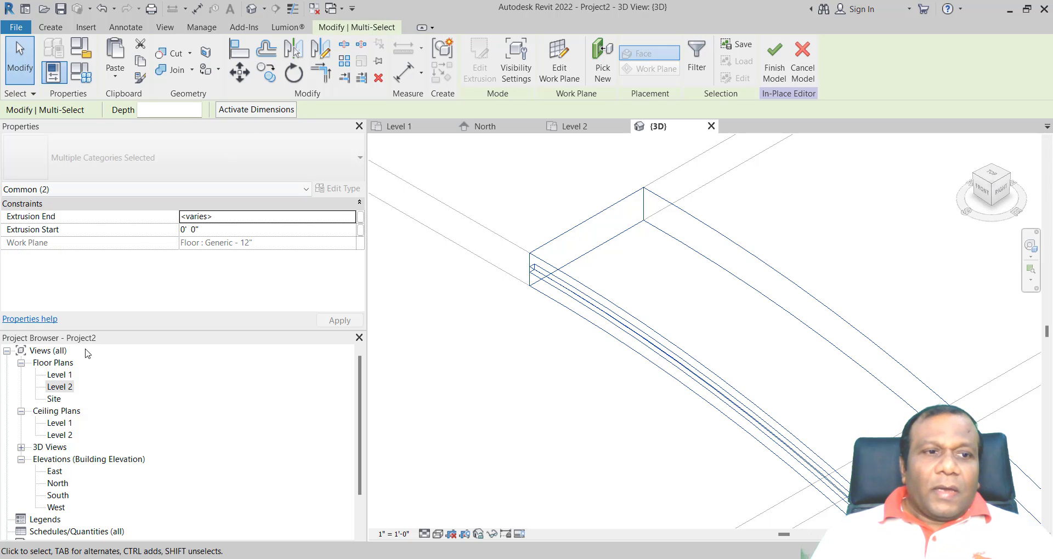
double_click(67, 389)
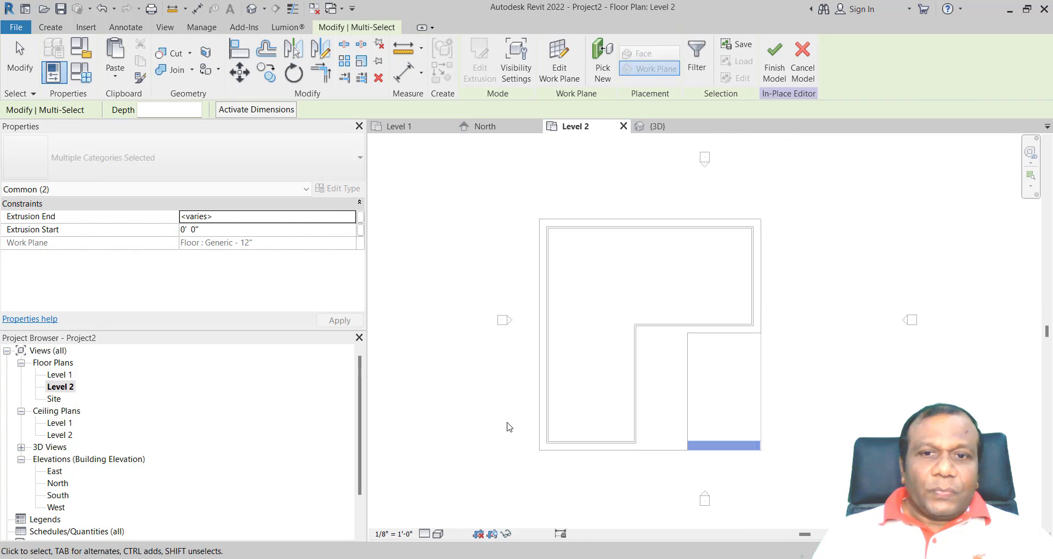
Copy the arc extrusion and its void five times along the floor edge at 8'-0" spacing, with Constrain off and Multiple on
left_click(270, 76)
scroll(699, 470, "up", 3)
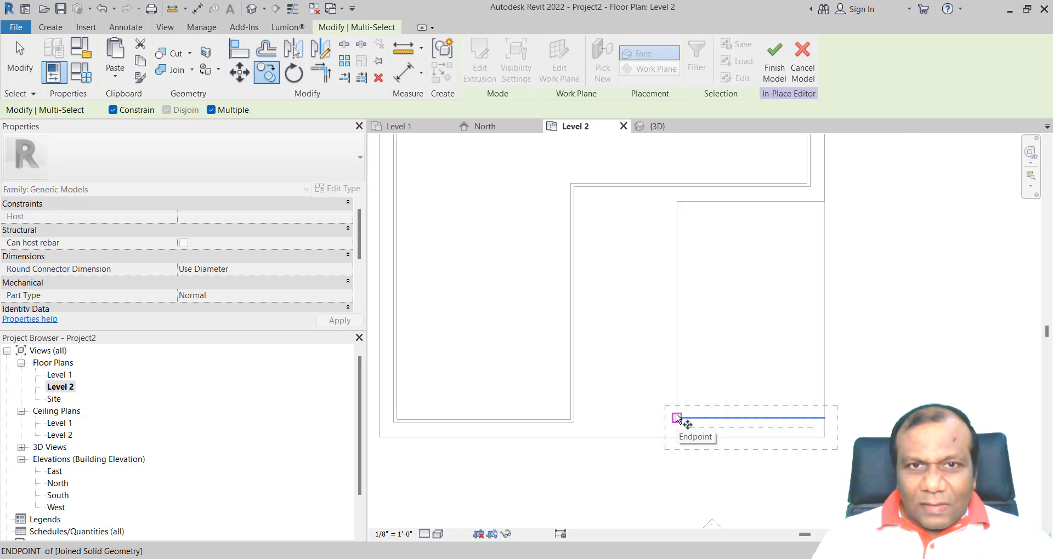
left_click(113, 111)
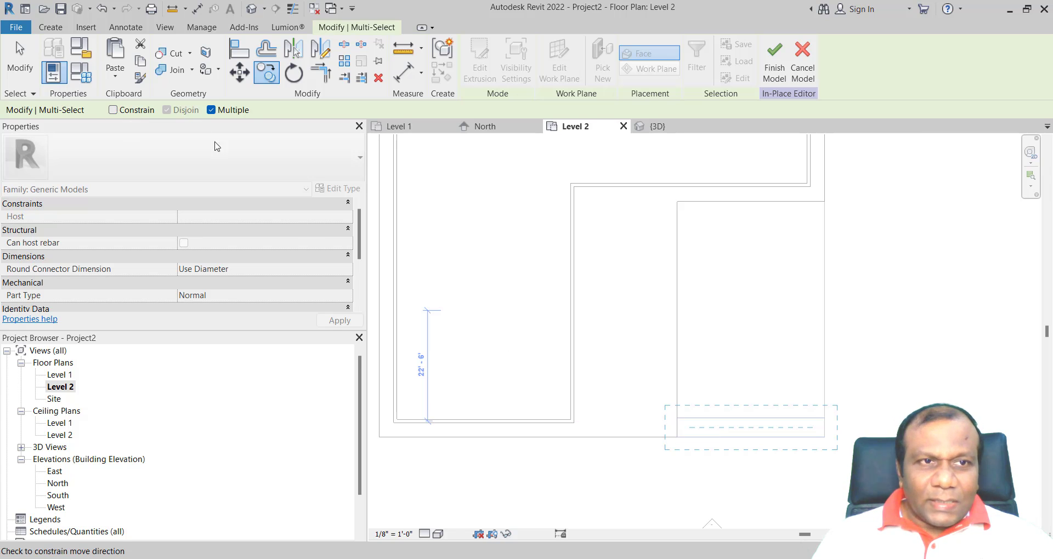
left_click(677, 418)
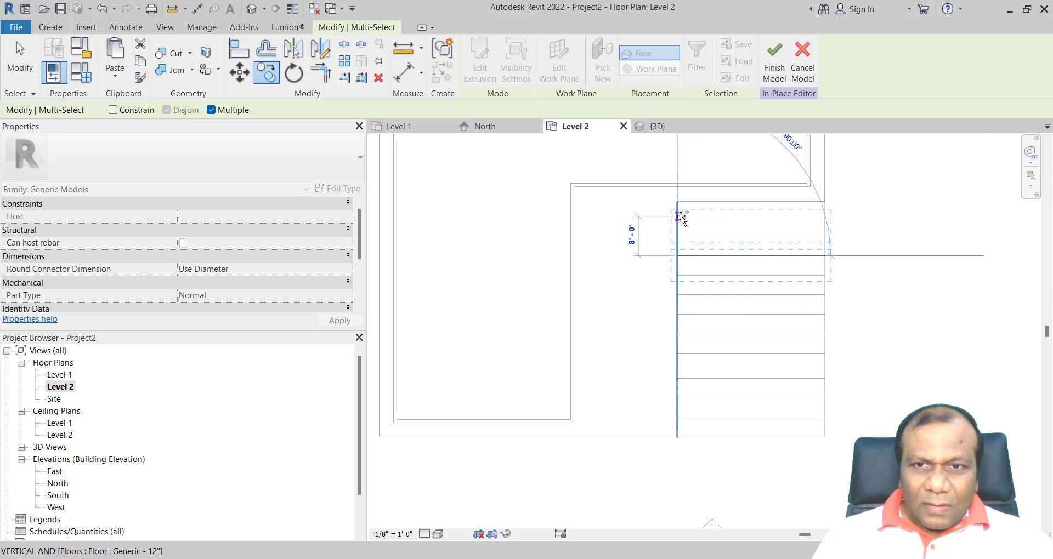
left_click(679, 216)
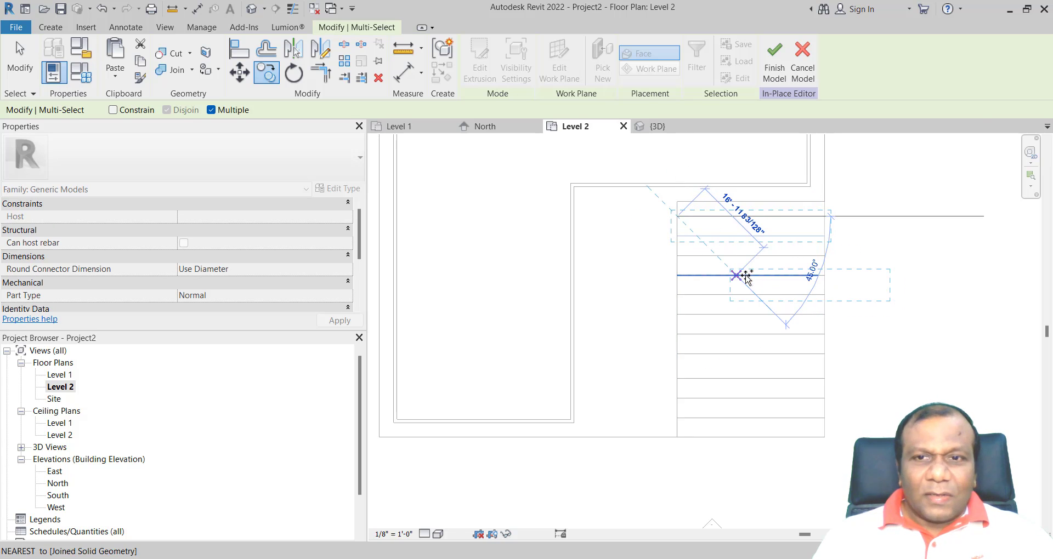
key("Escape")
key("Escape")
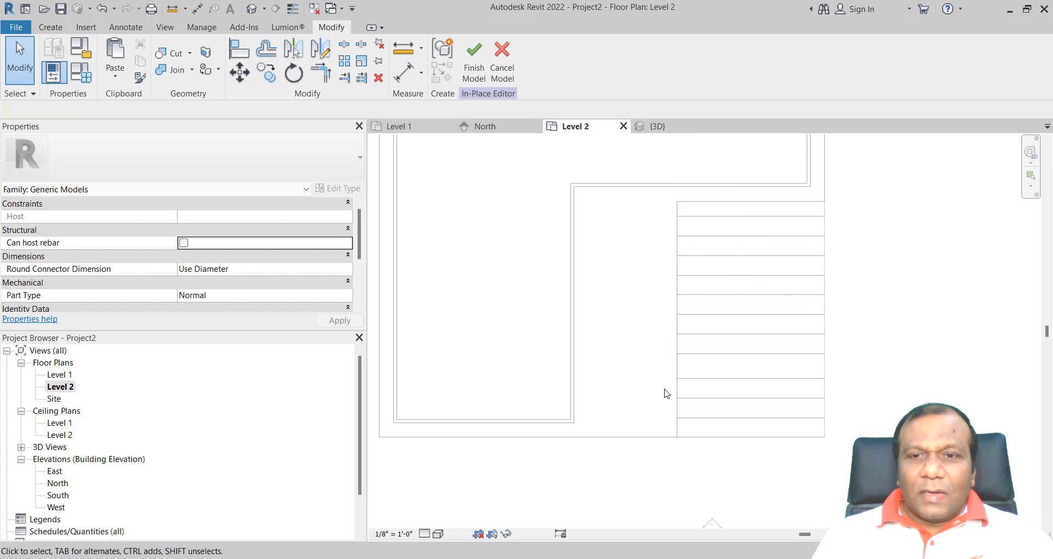
Open the 3D view and set its visual style to Realistic
scroll(665, 390, "down", 1)
left_click(648, 126)
scroll(630, 296, "down", 5)
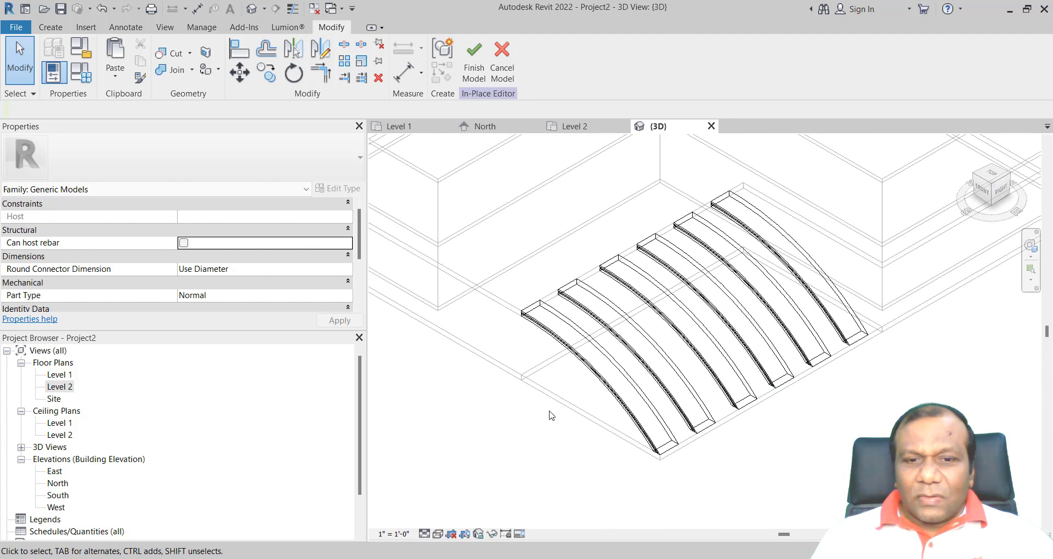
left_click(444, 535)
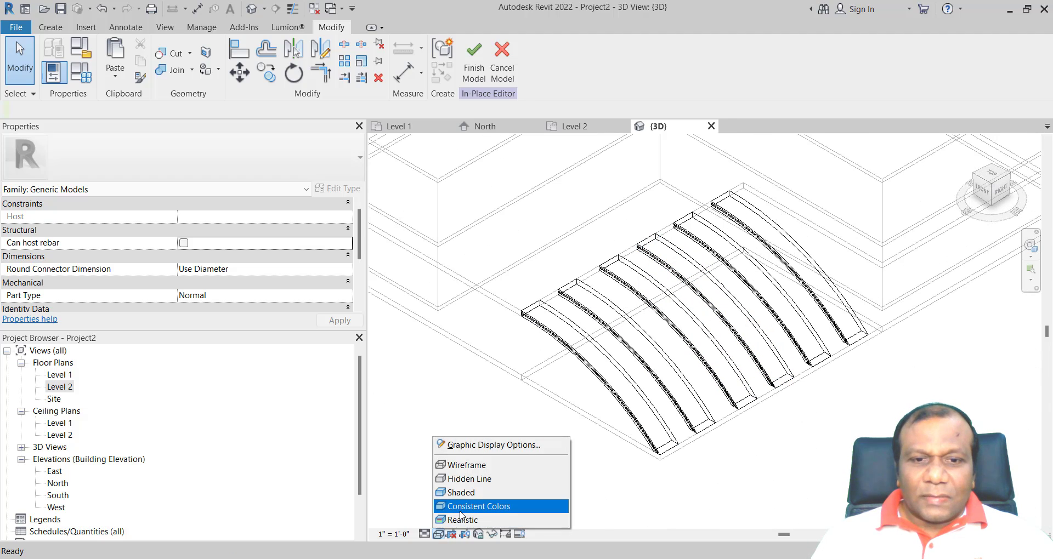
left_click(463, 518)
scroll(544, 407, "up", 4)
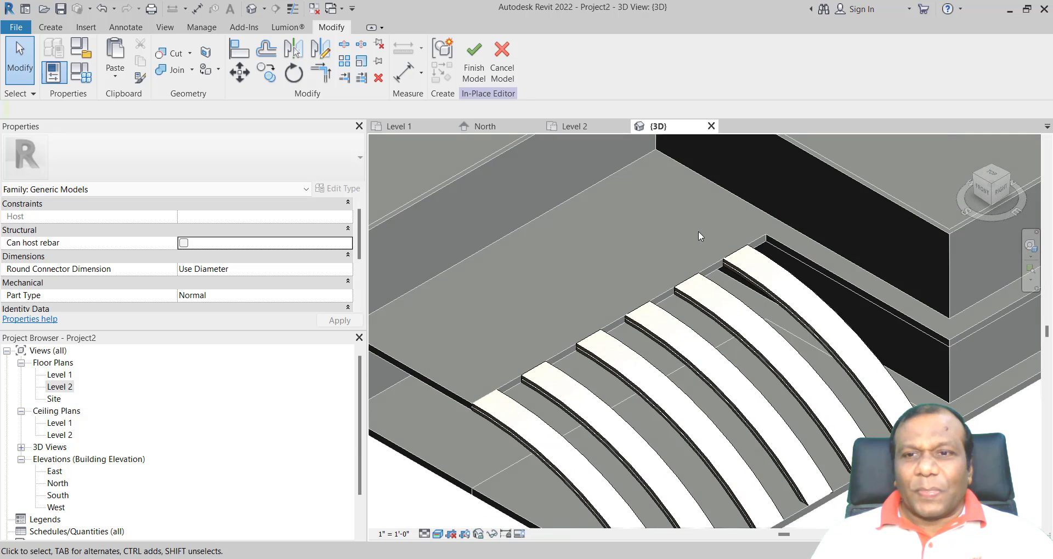
Examine the row of copied arcs and the void grooves along their side faces
scroll(820, 376, "down", 3)
middle_click_drag(652, 369, 612, 300)
scroll(581, 334, "up", 3)
scroll(567, 387, "up", 2)
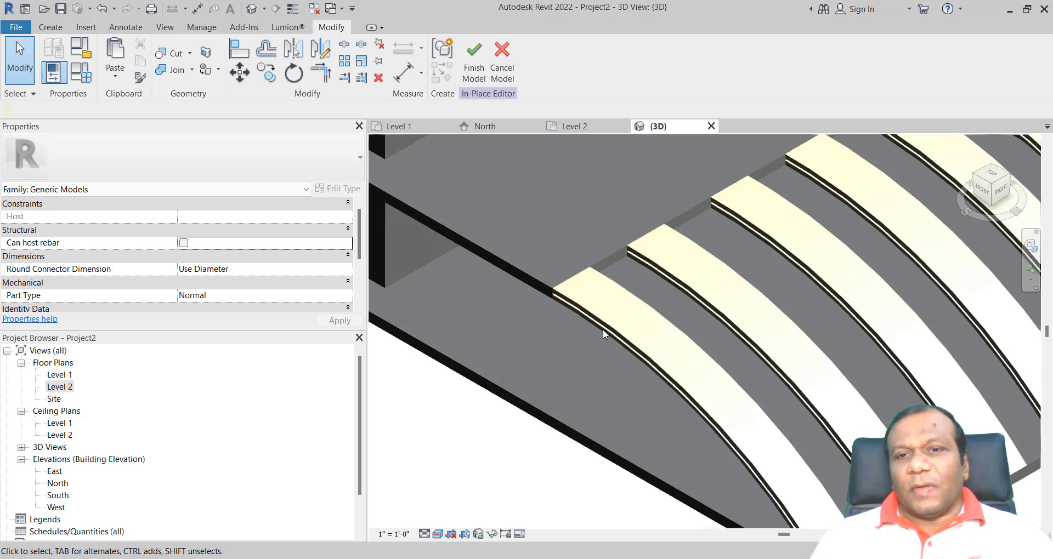
scroll(774, 284, "down", 1)
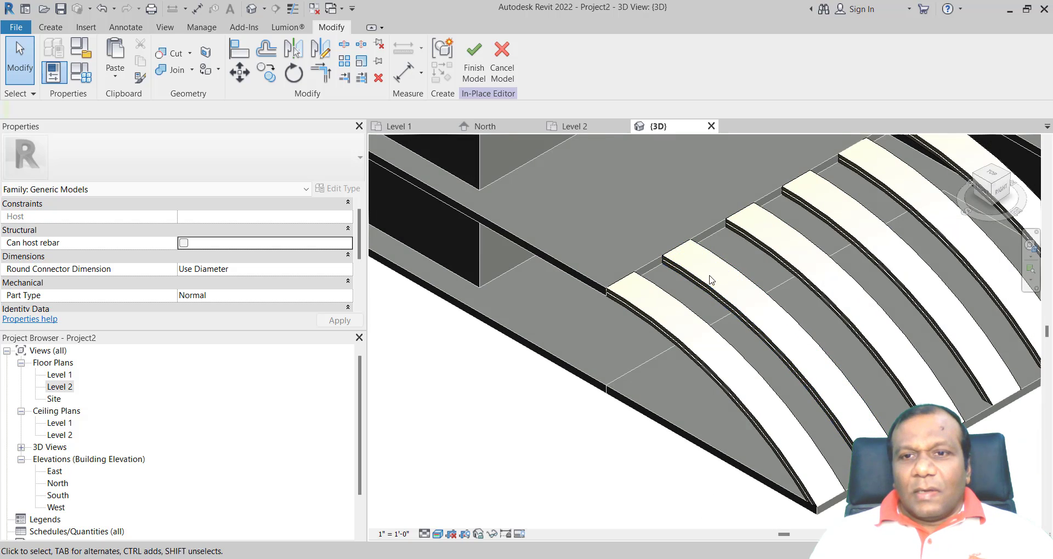
middle_click_drag(699, 284, 644, 335)
scroll(800, 270, "up", 2)
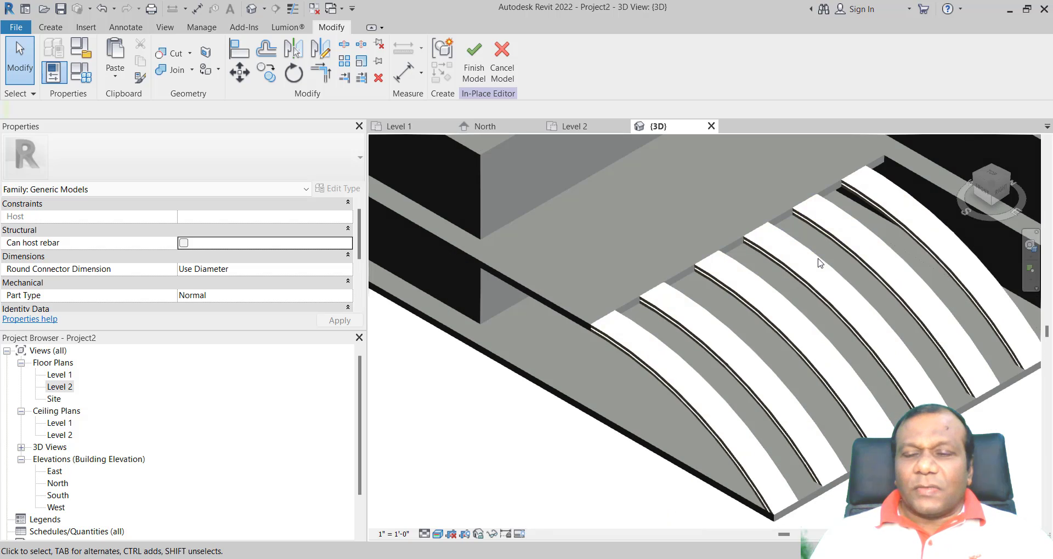
scroll(819, 263, "down", 1)
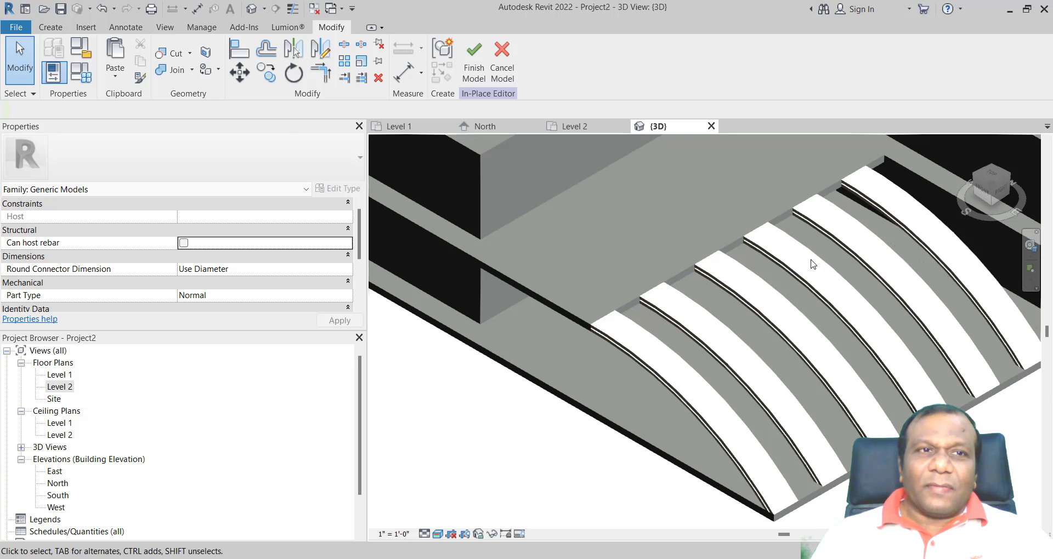
Finish the in-place arc wall model
left_click(474, 61)
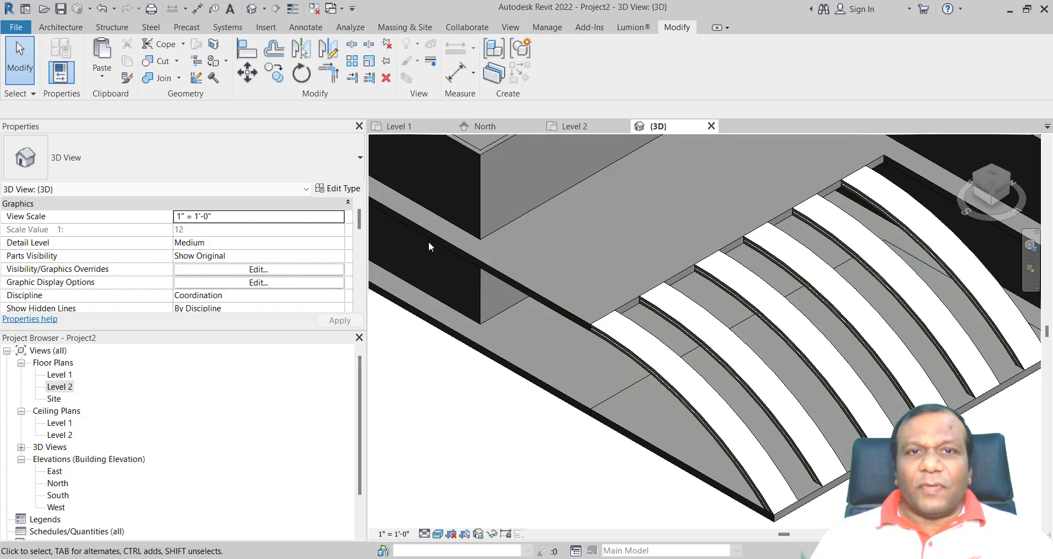
scroll(647, 455, "down", 3)
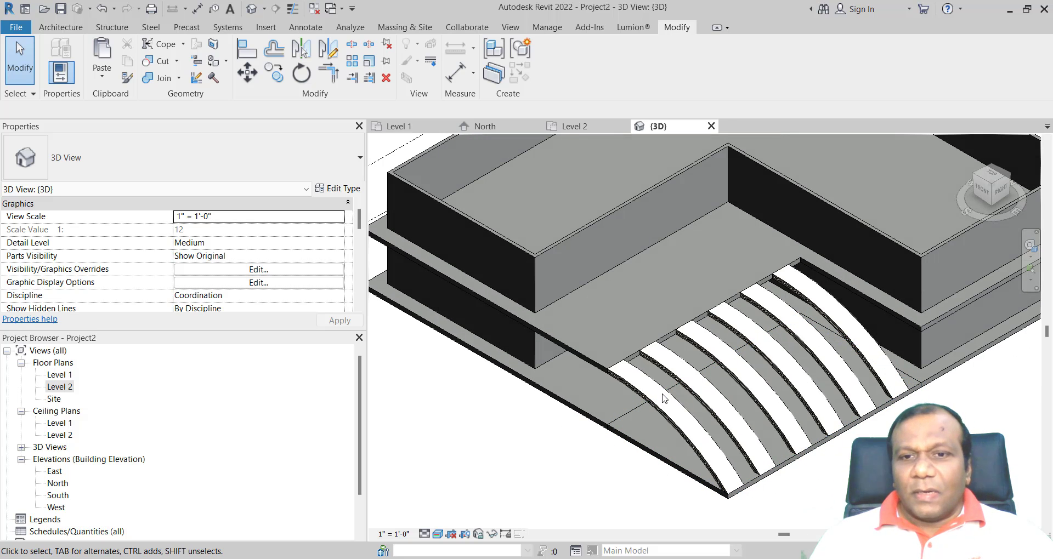
left_click(60, 26)
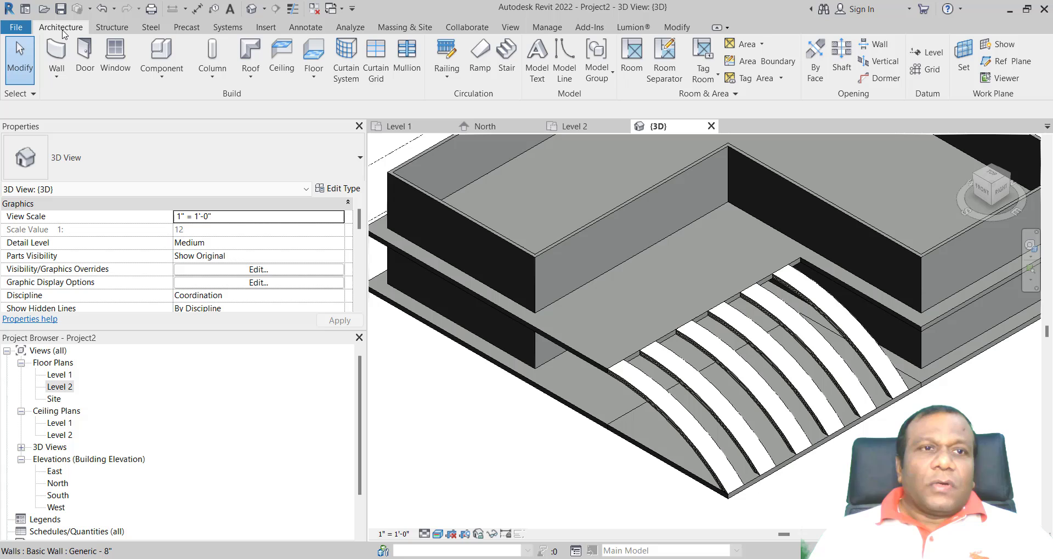
left_click(160, 80)
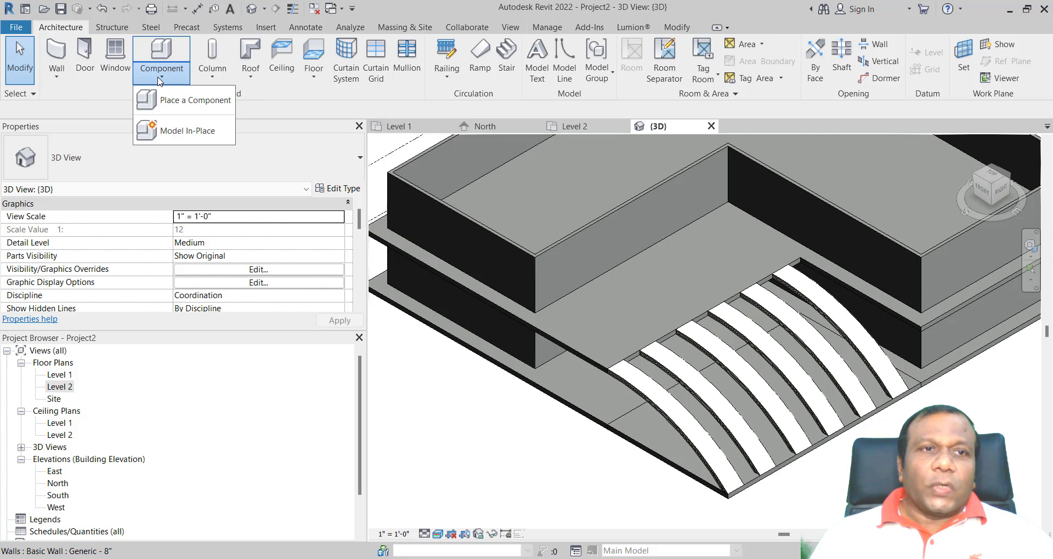
left_click(166, 104)
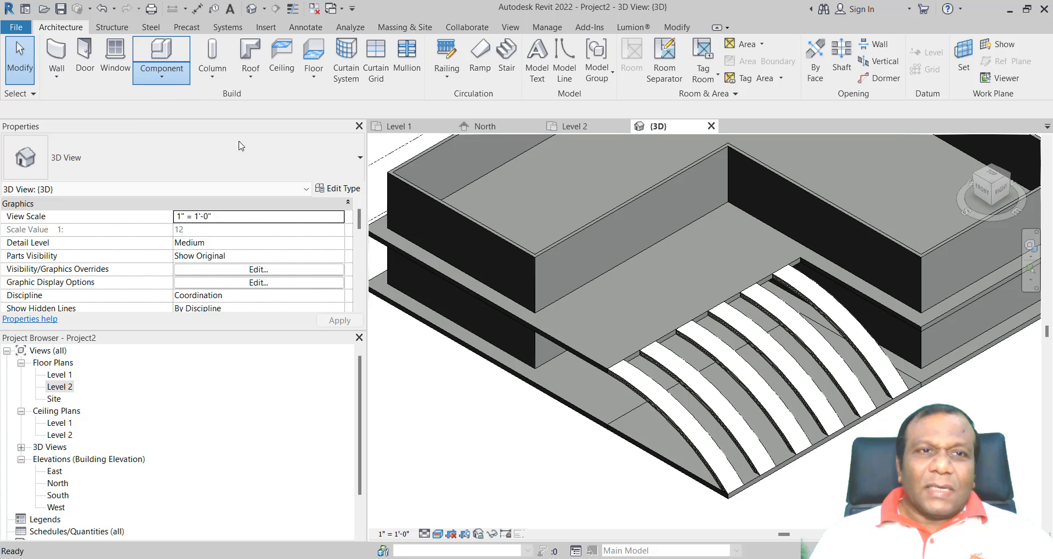
key("Escape")
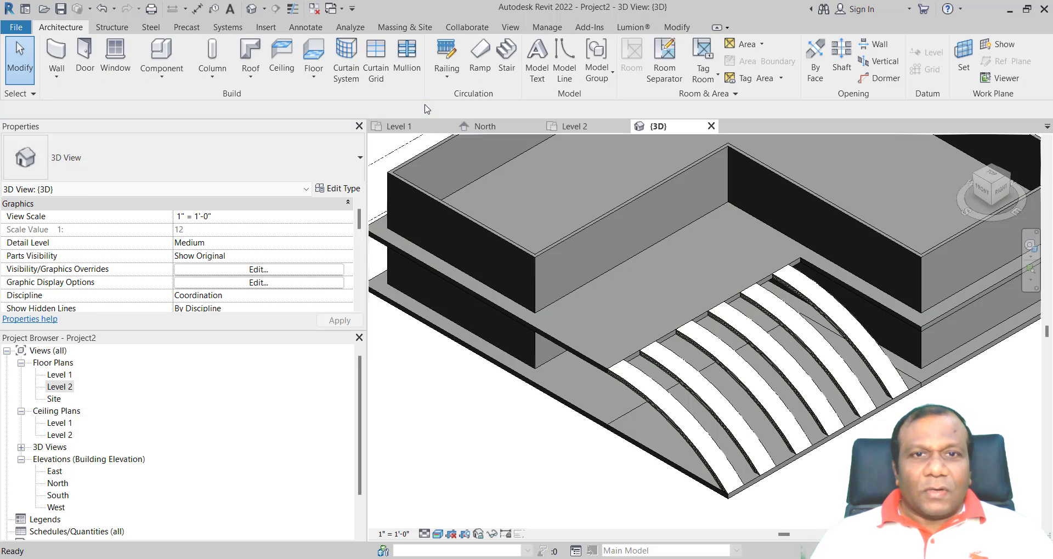
Create a new in-place model in the Generic Models category and name it Arc Glass
left_click(162, 80)
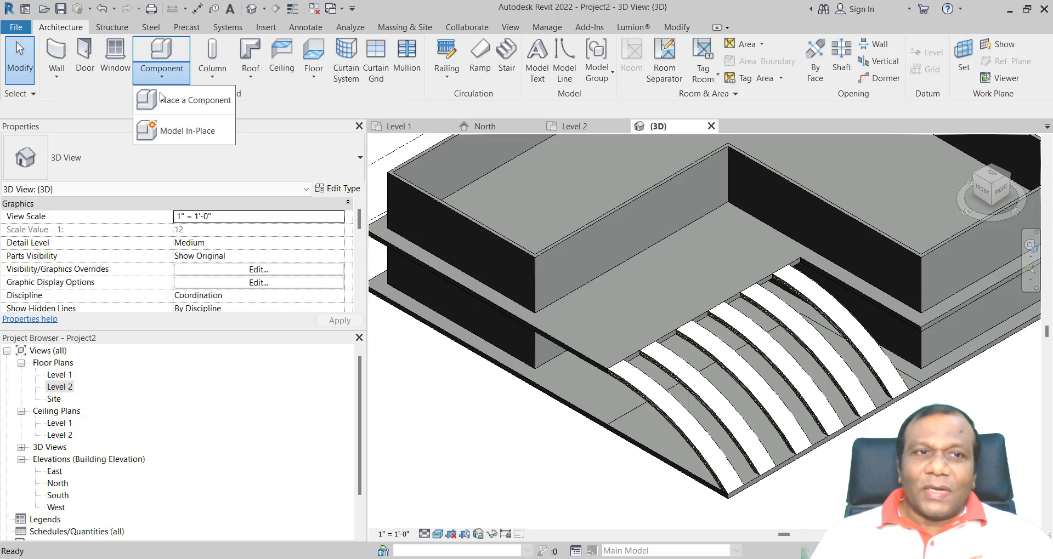
left_click(169, 135)
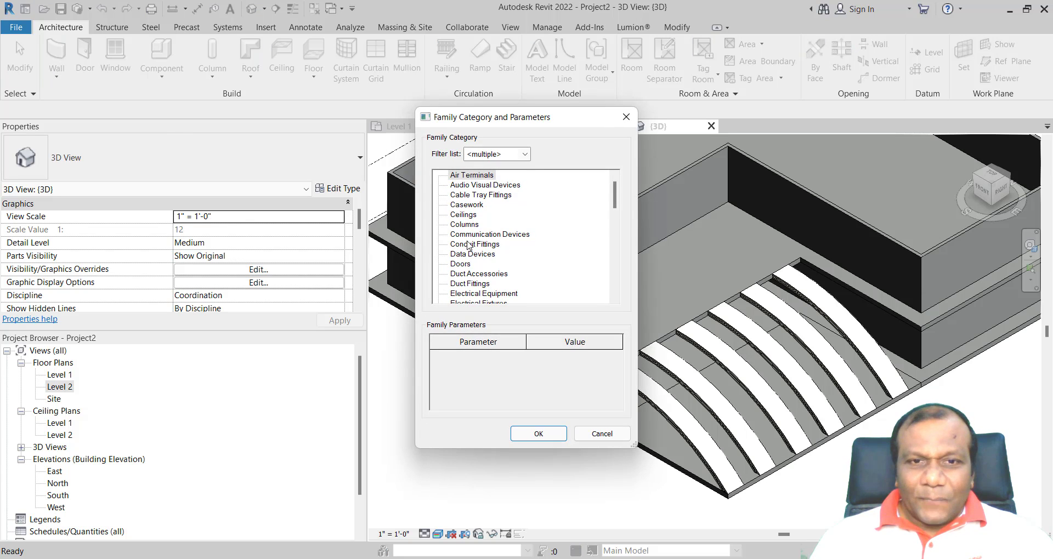
scroll(469, 245, "down", 3)
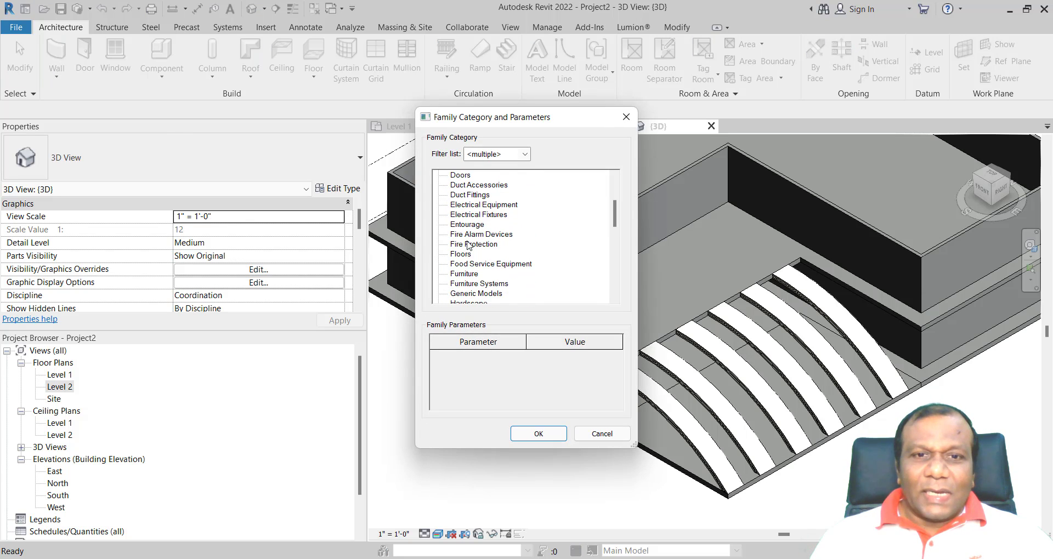
scroll(469, 245, "down", 1)
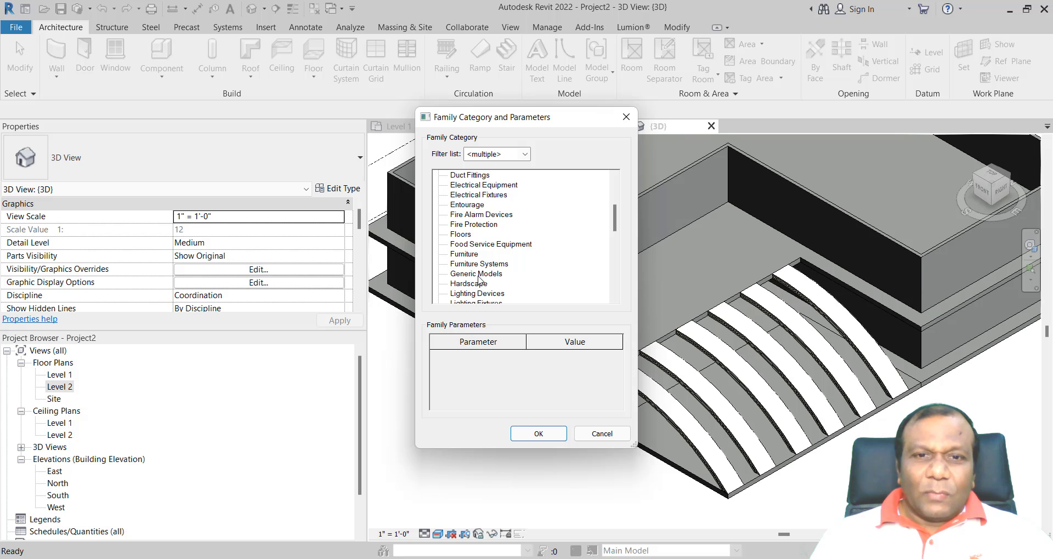
left_click(539, 434)
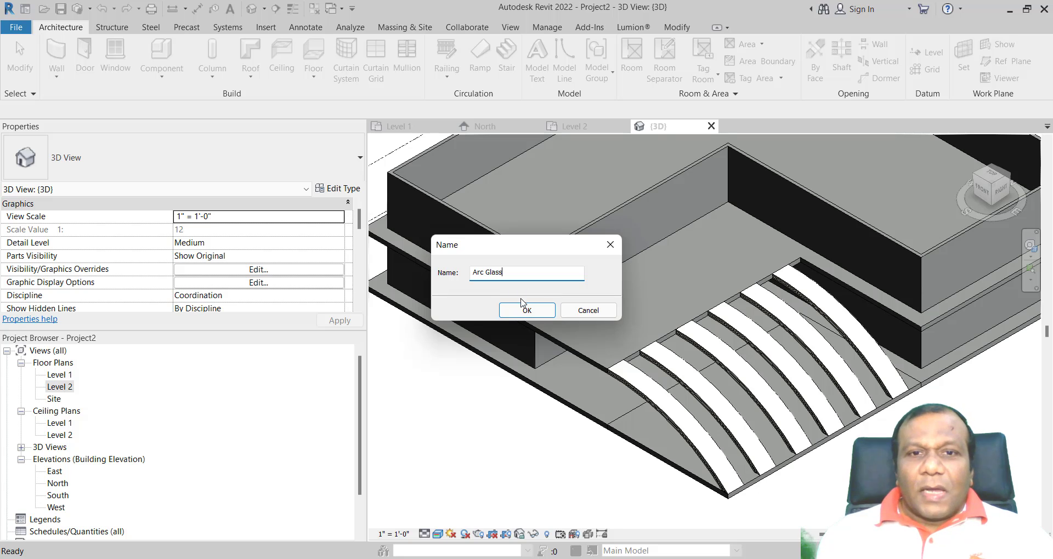
left_click(523, 307)
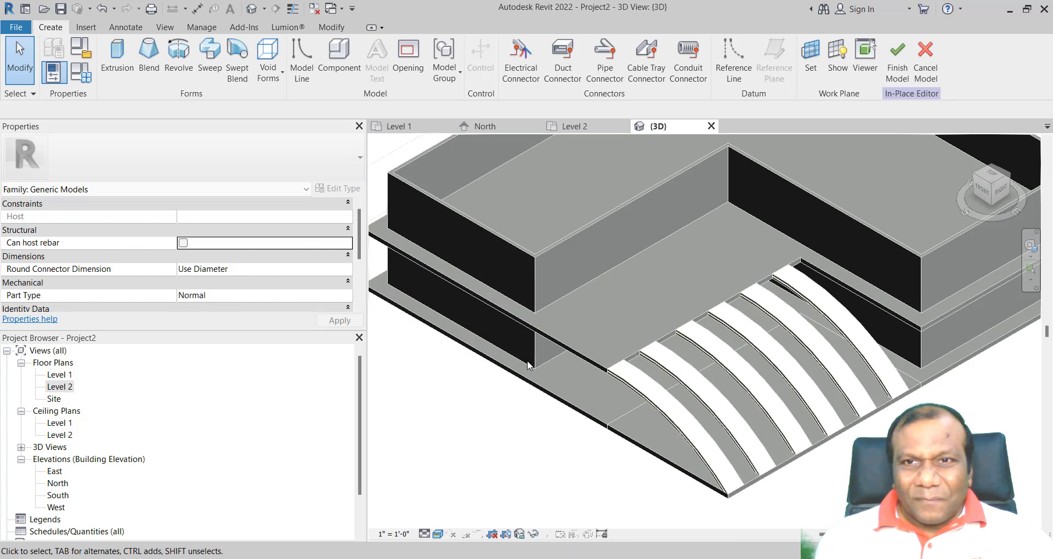
Set the work plane by picking the grooved side face of the second arc from the front, and display it to check
scroll(527, 360, "up", 5)
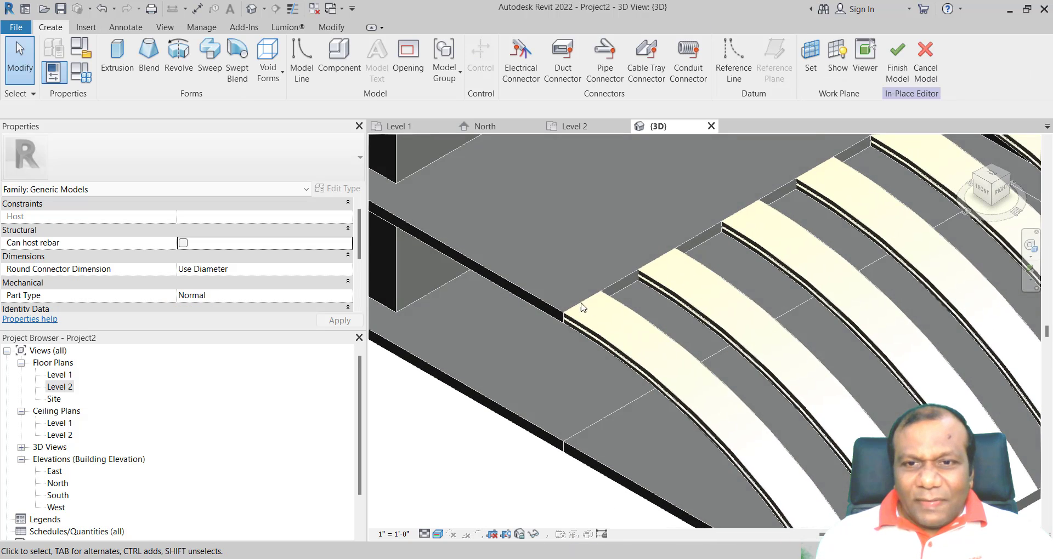
left_click(811, 58)
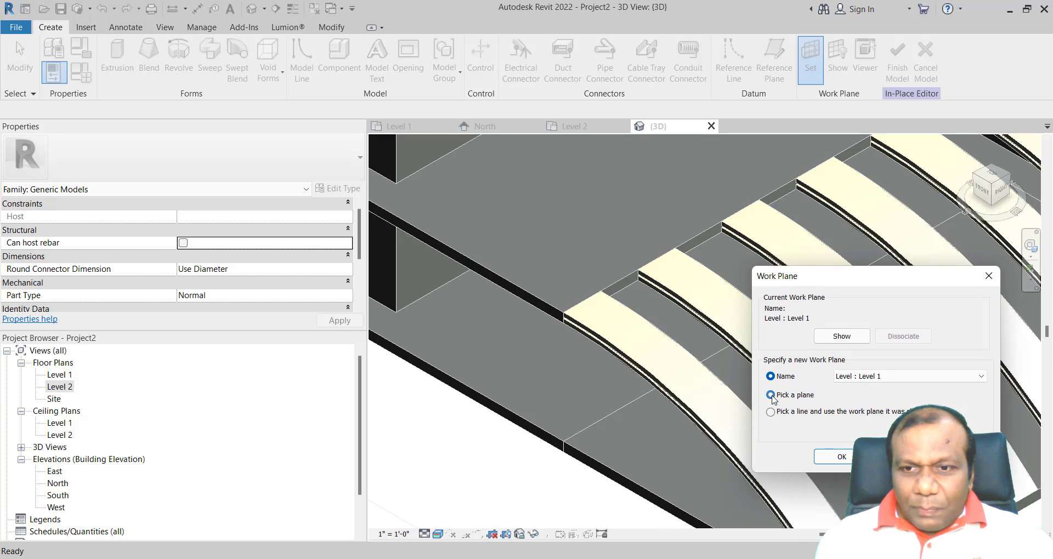
left_click(837, 458)
scroll(668, 295, "up", 4)
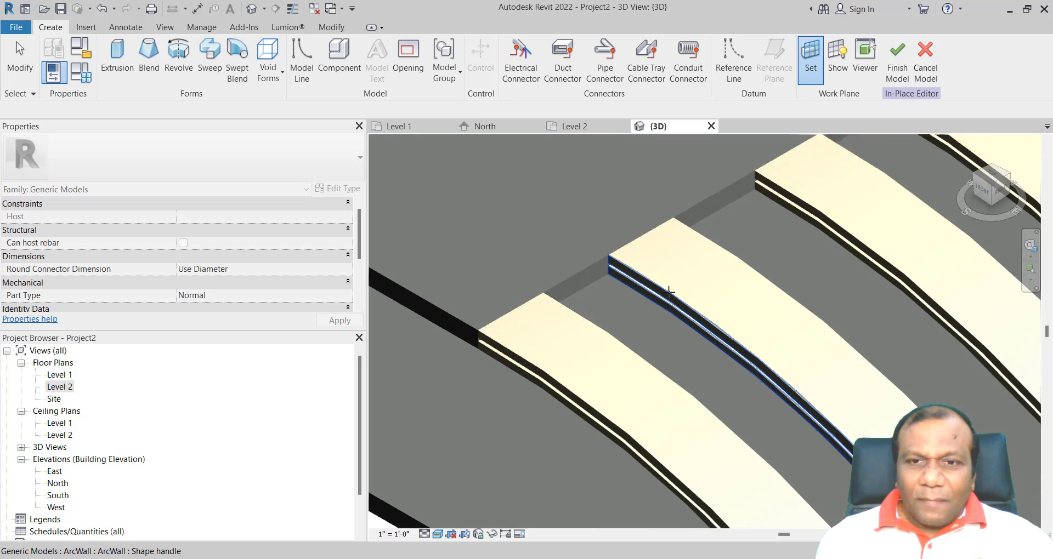
left_click(667, 295)
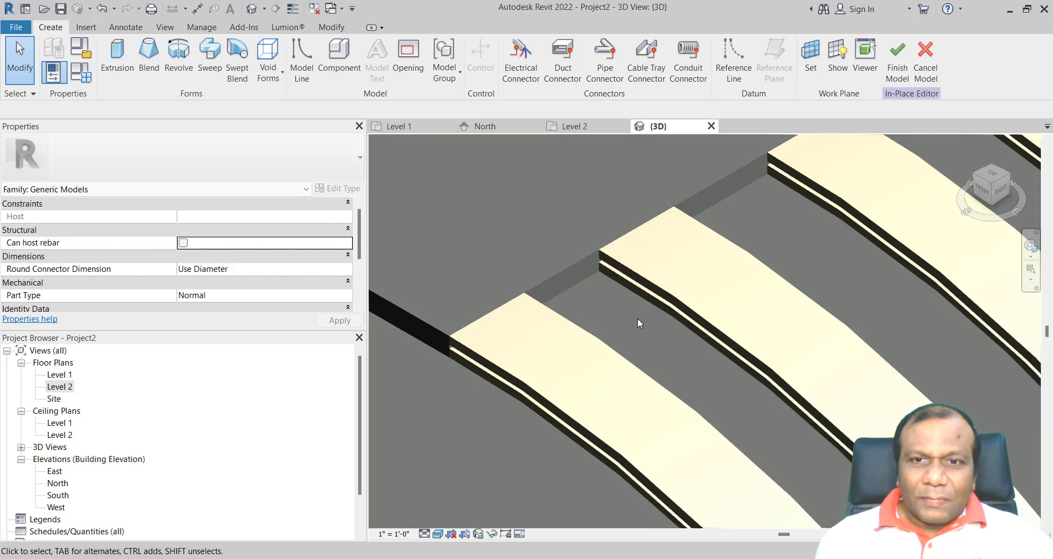
left_click(836, 61)
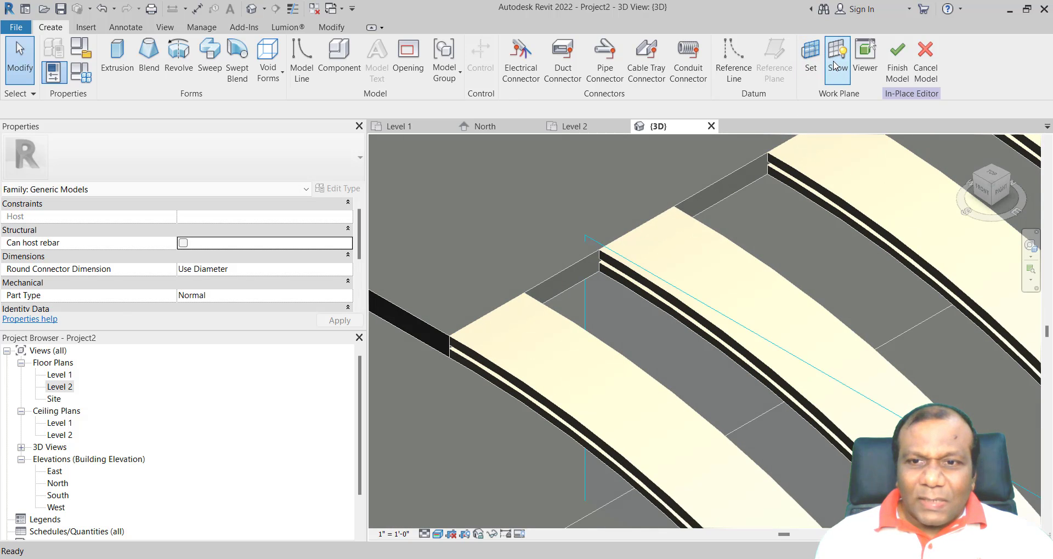
scroll(444, 221, "down", 2)
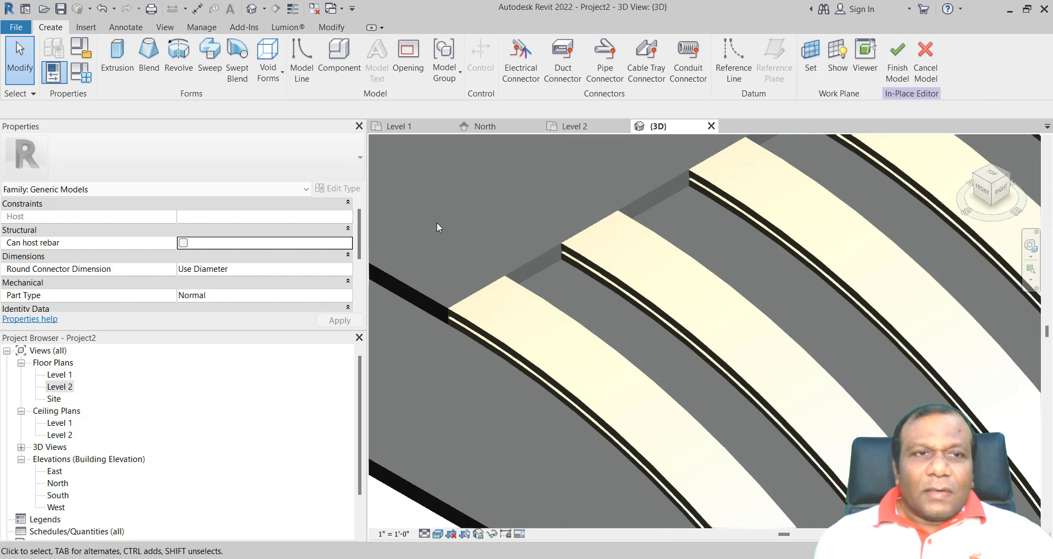
Start an extrusion and sketch a start-end-radius arc along the full upper edge of the second arc wall's grooved face
left_click(121, 70)
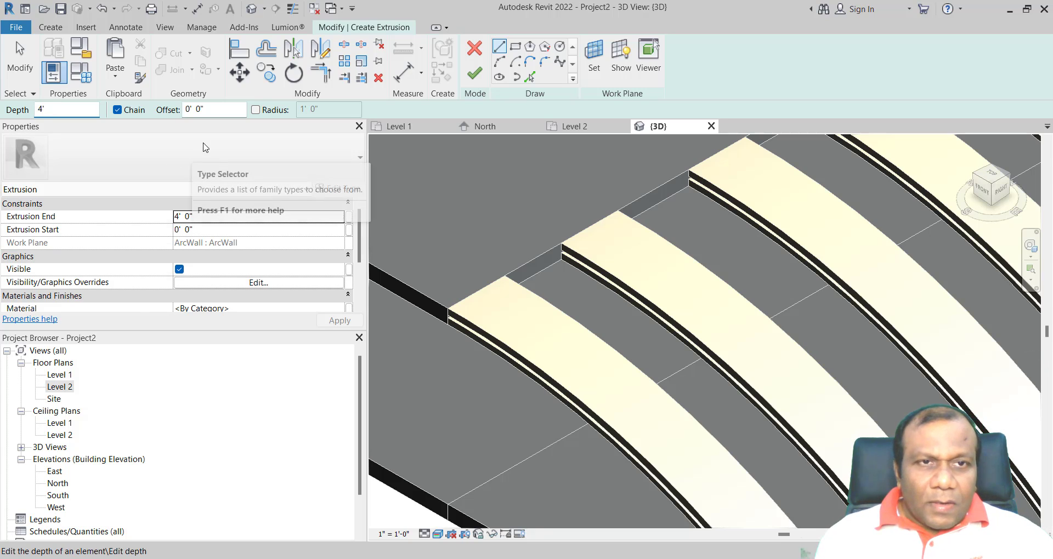
scroll(587, 331, "up", 2)
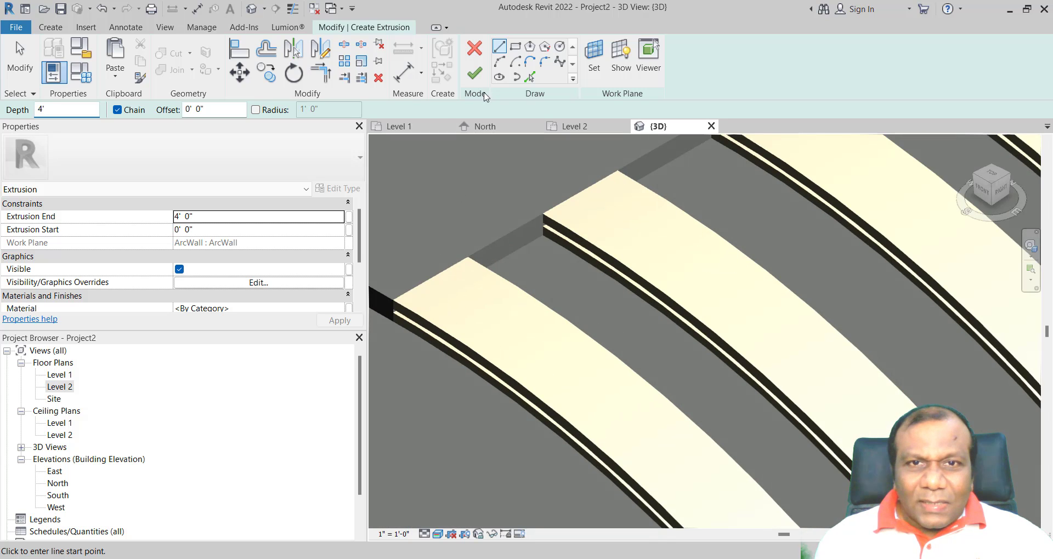
left_click(499, 62)
scroll(553, 240, "up", 4)
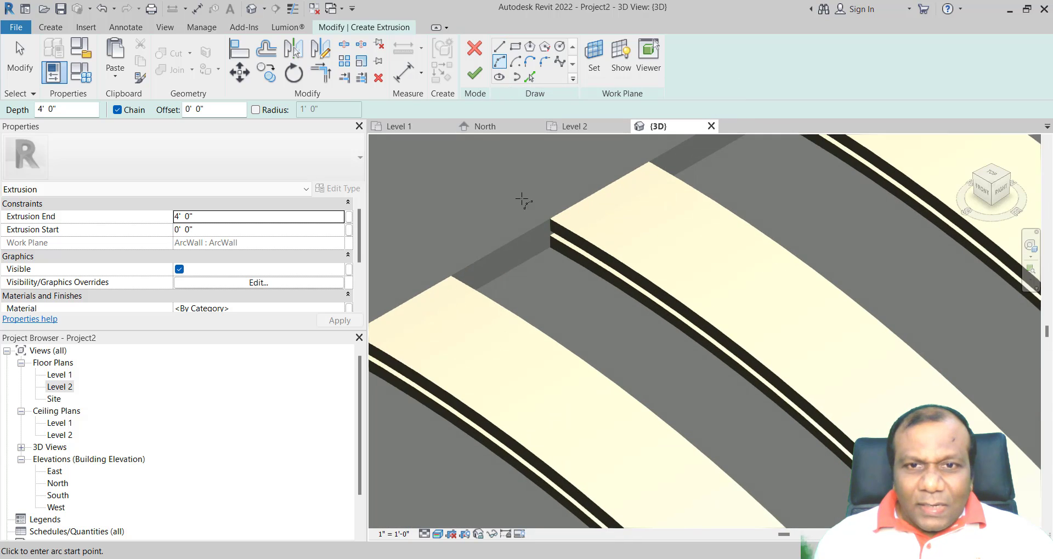
left_click(561, 217)
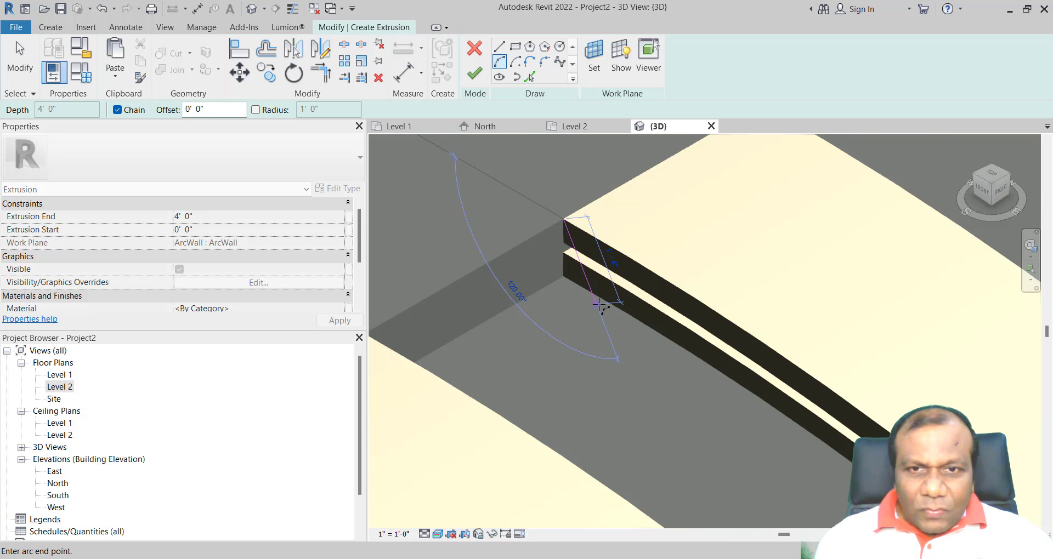
scroll(554, 222, "up", 5)
middle_click_drag(644, 384, 865, 221)
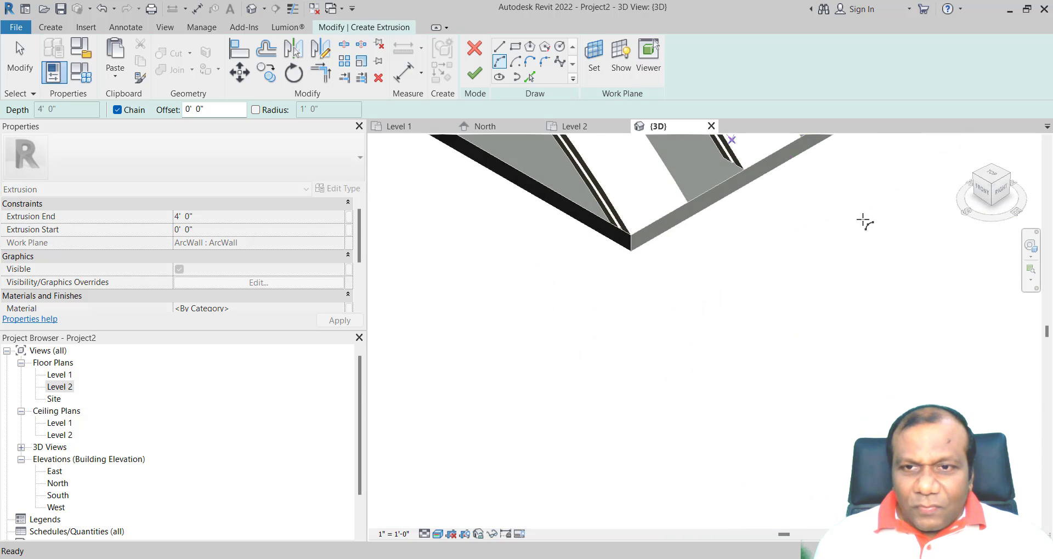
scroll(811, 198, "up", 3)
middle_click_drag(733, 204, 875, 525)
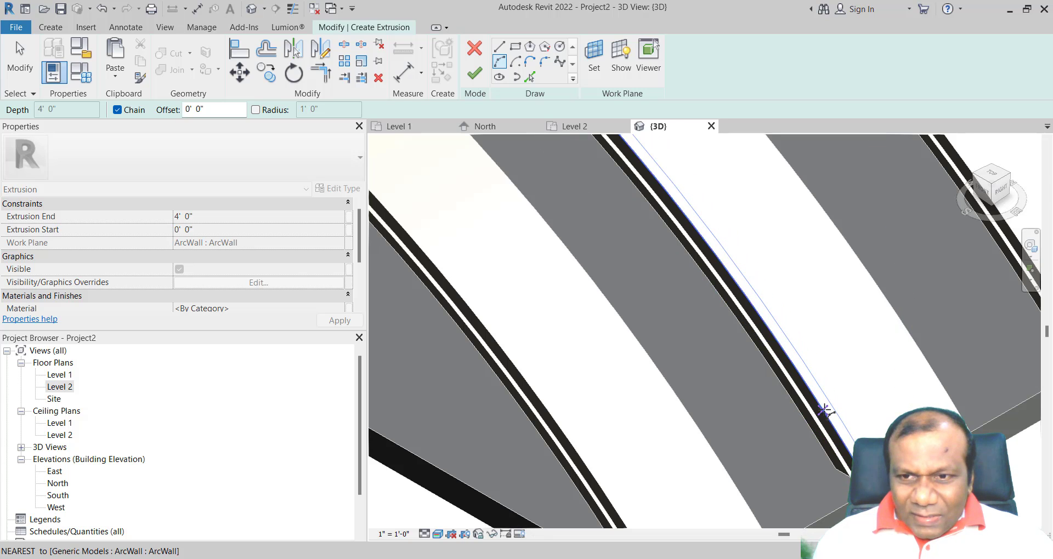
left_click(824, 410)
key("Escape")
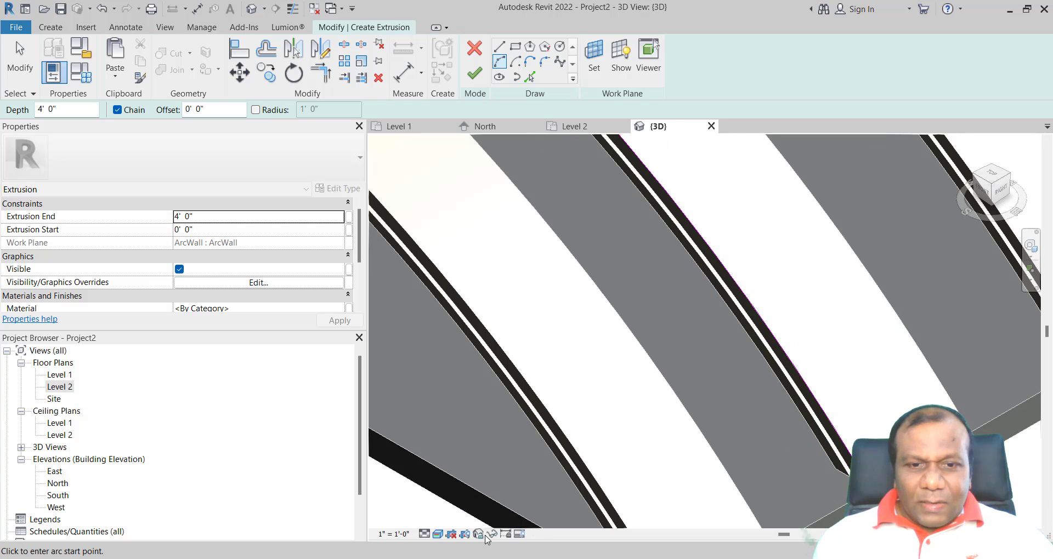
Switch the 3D view's visual style to Wireframe to expose the sketch at the arc wall's far end
left_click(438, 534)
left_click(472, 465)
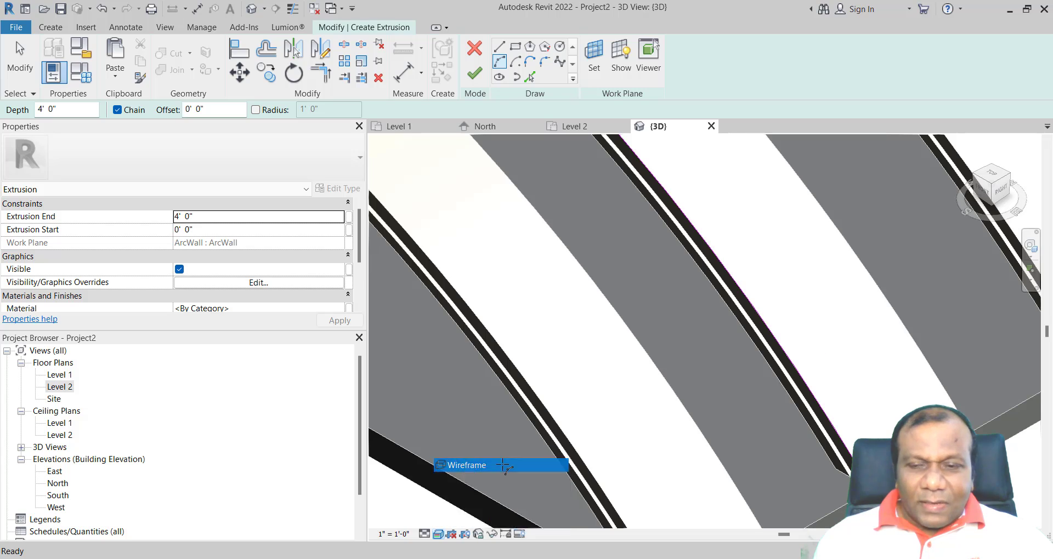
scroll(760, 406, "down", 6)
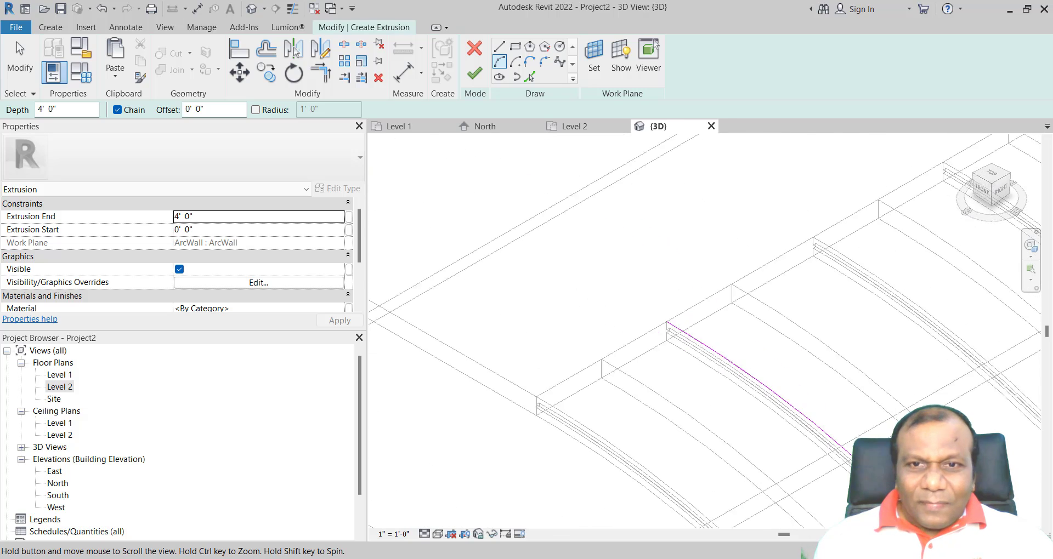
scroll(670, 357, "up", 5)
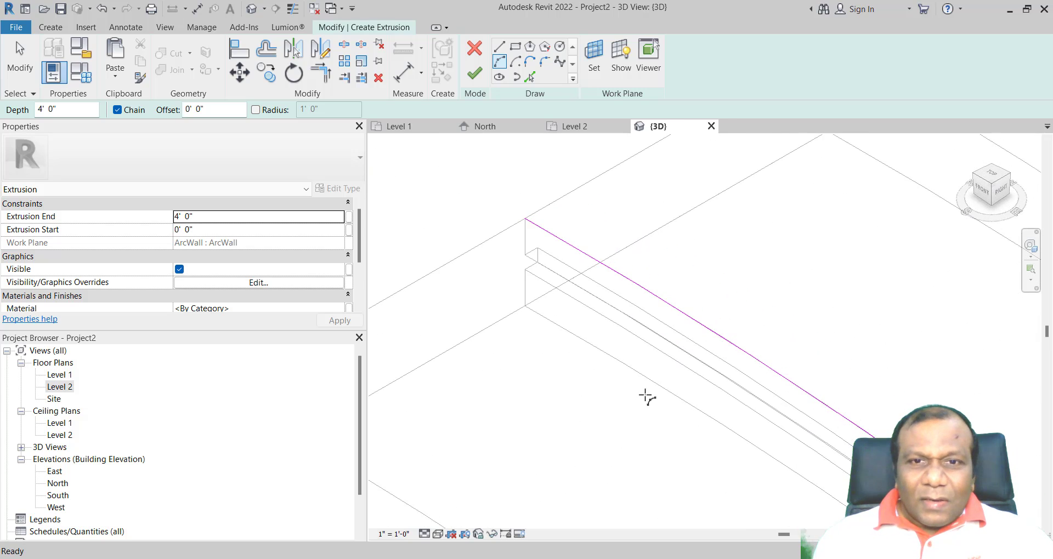
Use Pick Lines with a 0' 0 1/4" offset to create a parallel arc below the sketched arc
left_click(528, 77)
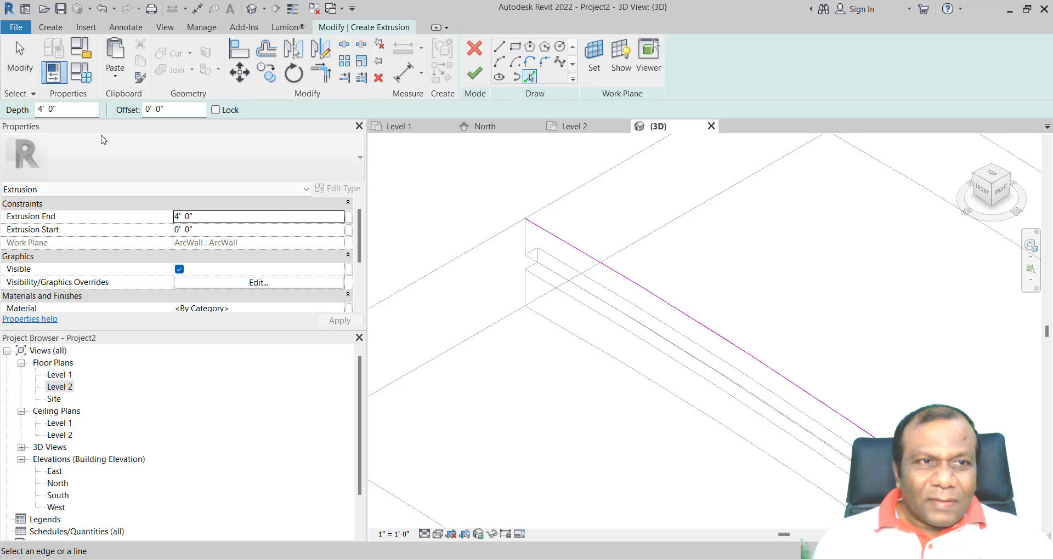
left_click(159, 110)
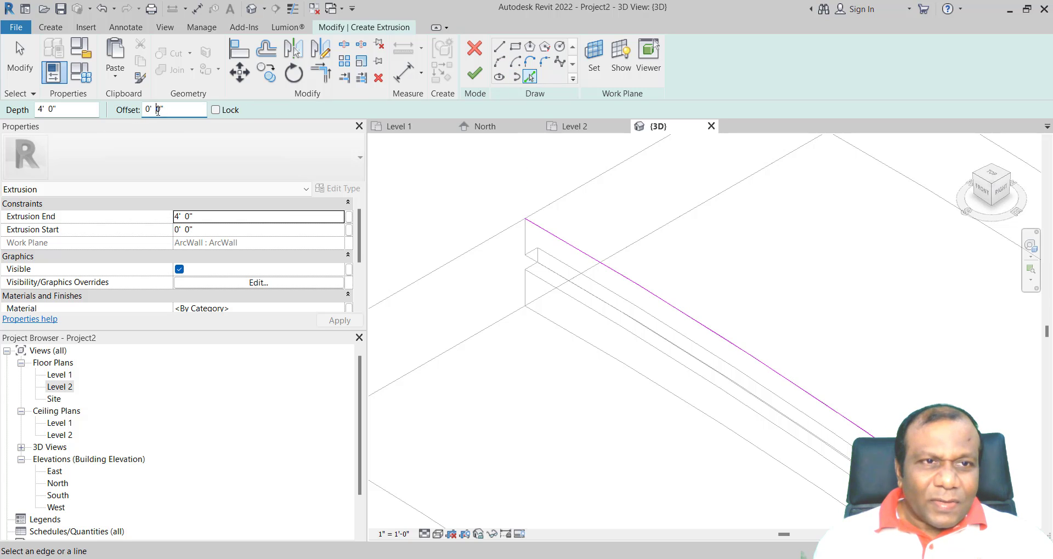
double_click(159, 110)
type("0 1/4")
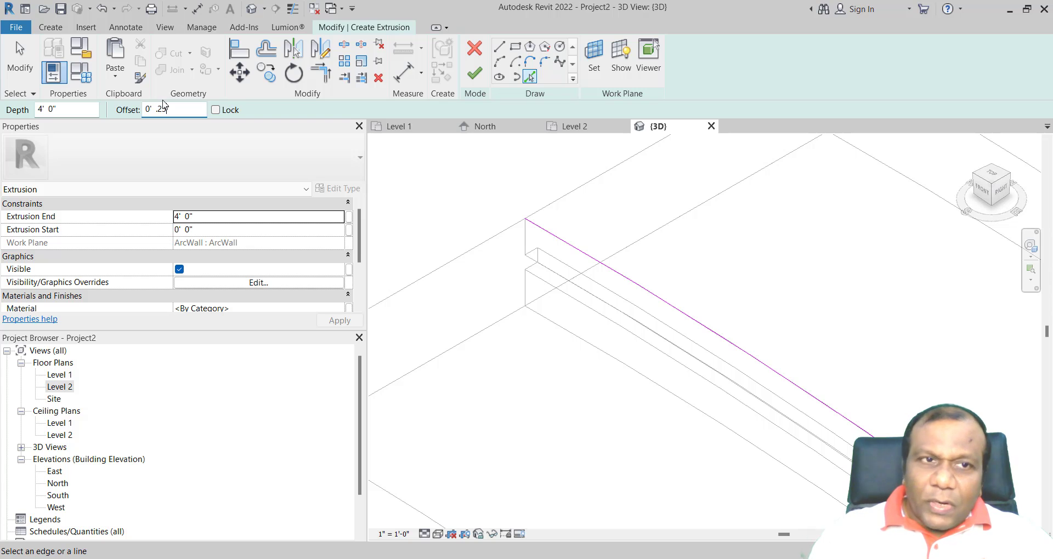
key("Return")
scroll(824, 280, "up", 1)
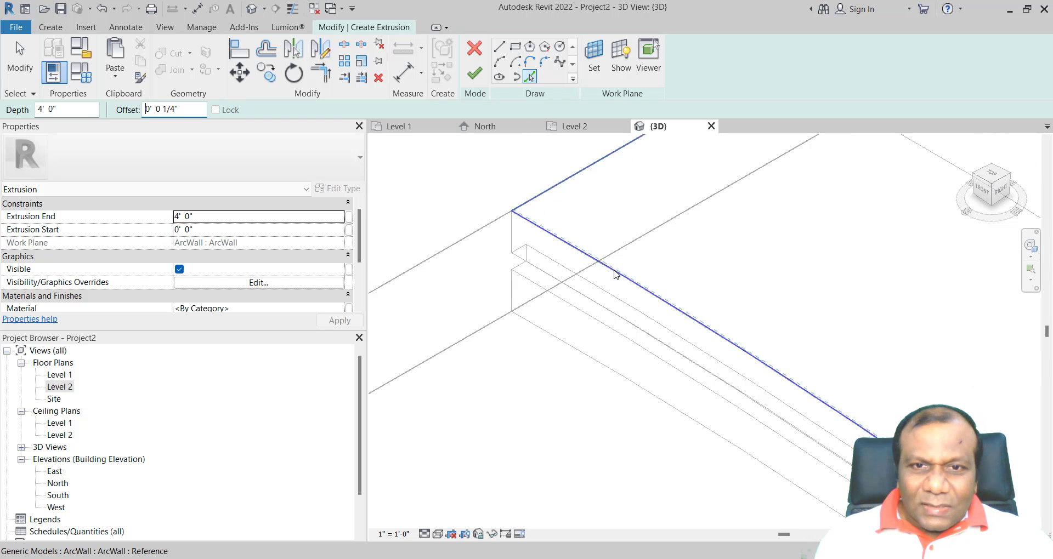
scroll(535, 270, "up", 4)
scroll(564, 214, "up", 1)
middle_click_drag(564, 214, 598, 300)
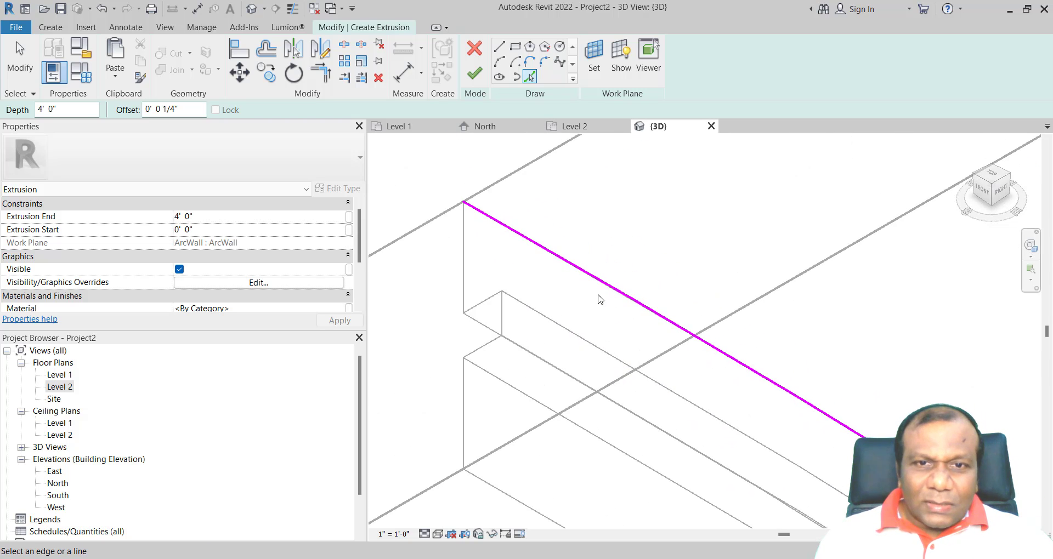
left_click(555, 260)
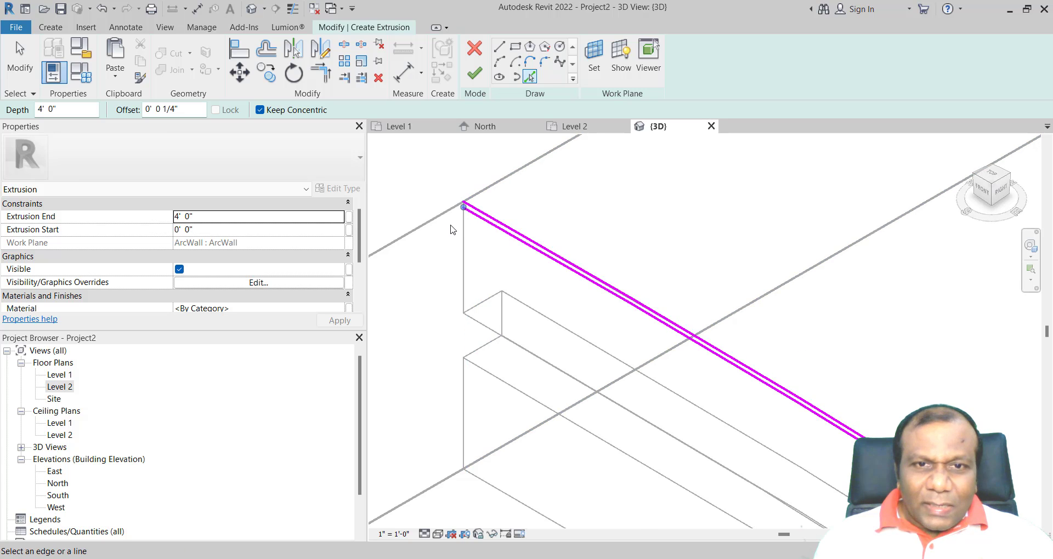
Set the view scale to 3" = 1'-0" and close the sketch's far upper end with a zero-offset line between both arcs
scroll(463, 227, "up", 2)
middle_click_drag(502, 231, 531, 323)
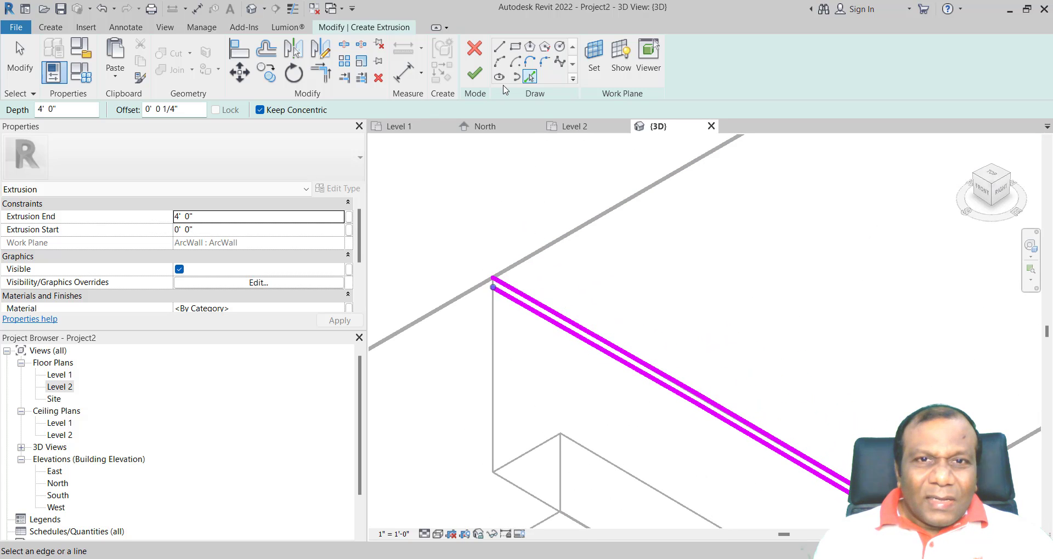
left_click(499, 46)
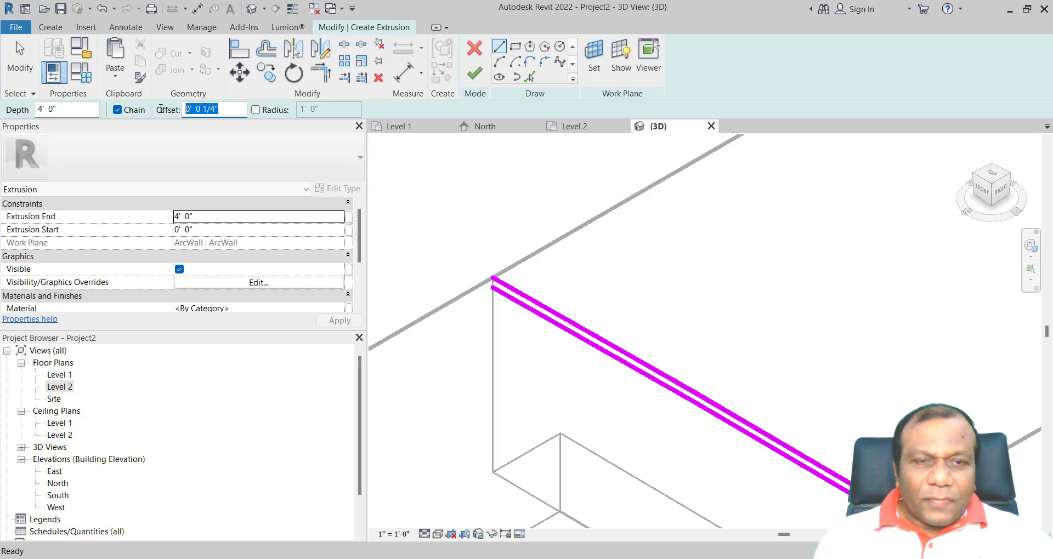
scroll(383, 223, "up", 1)
scroll(490, 286, "up", 3)
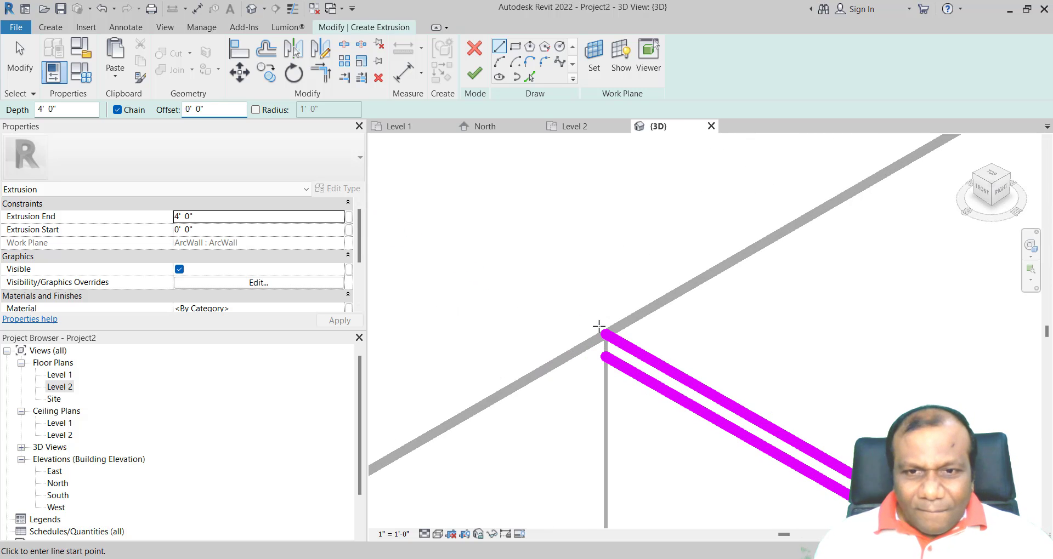
scroll(588, 388, "up", 2)
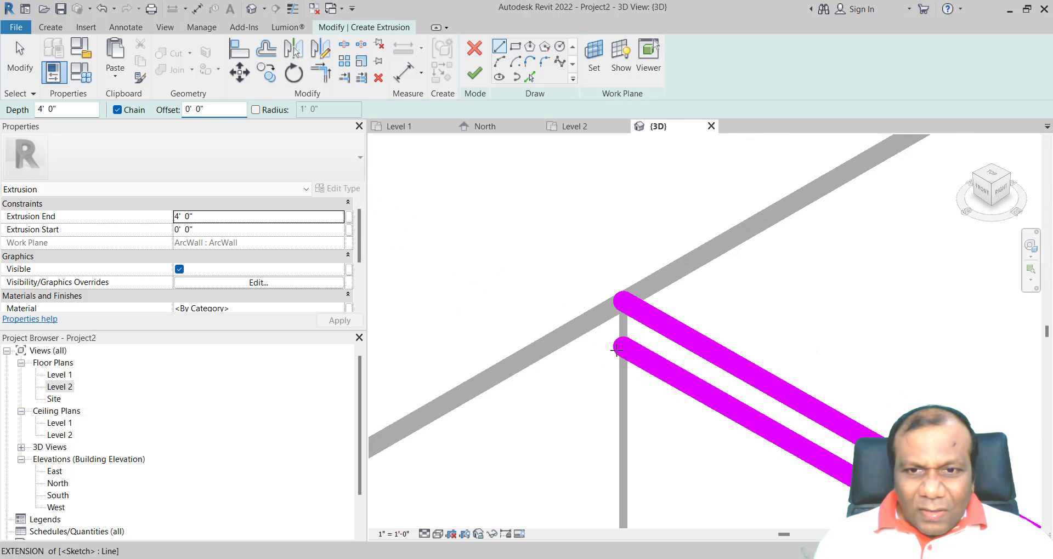
left_click(396, 535)
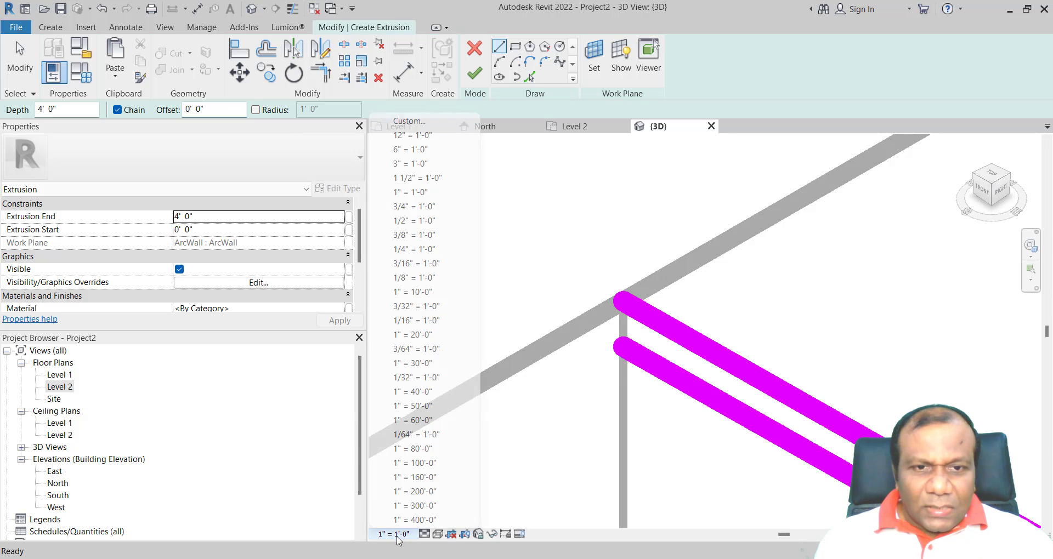
left_click(419, 163)
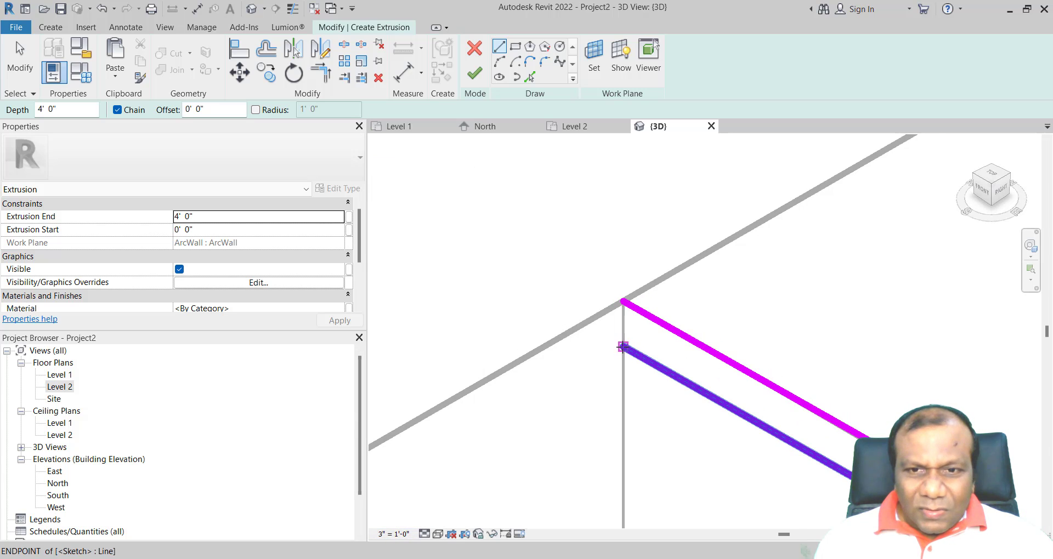
left_click(622, 346)
left_click(623, 301)
Draw a closing line at the opposite end, from the lower arc's intersection with the wall edge to the upper arc's endpoint
scroll(513, 314, "down", 3)
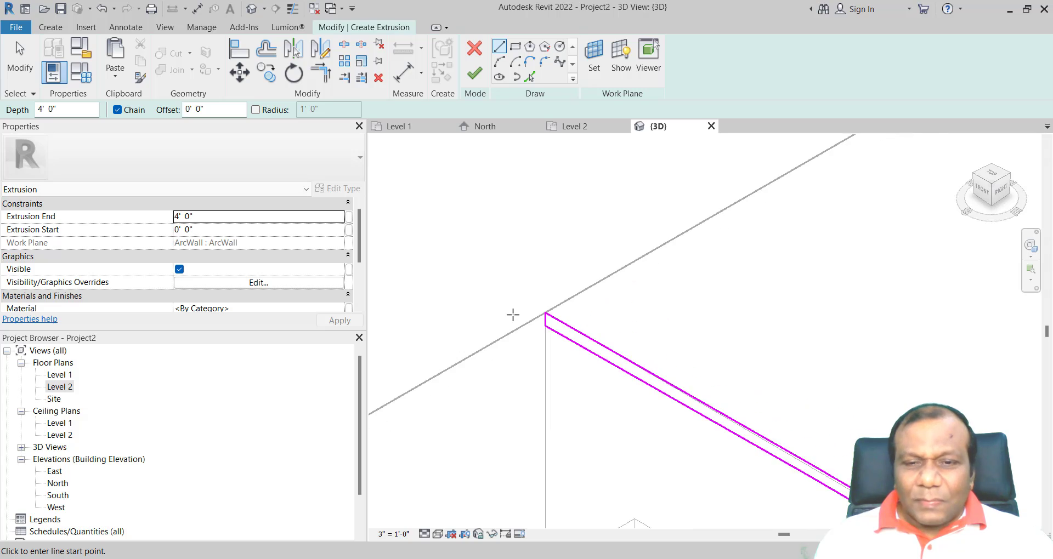
scroll(533, 329, "down", 4)
middle_click_drag(802, 418, 640, 289)
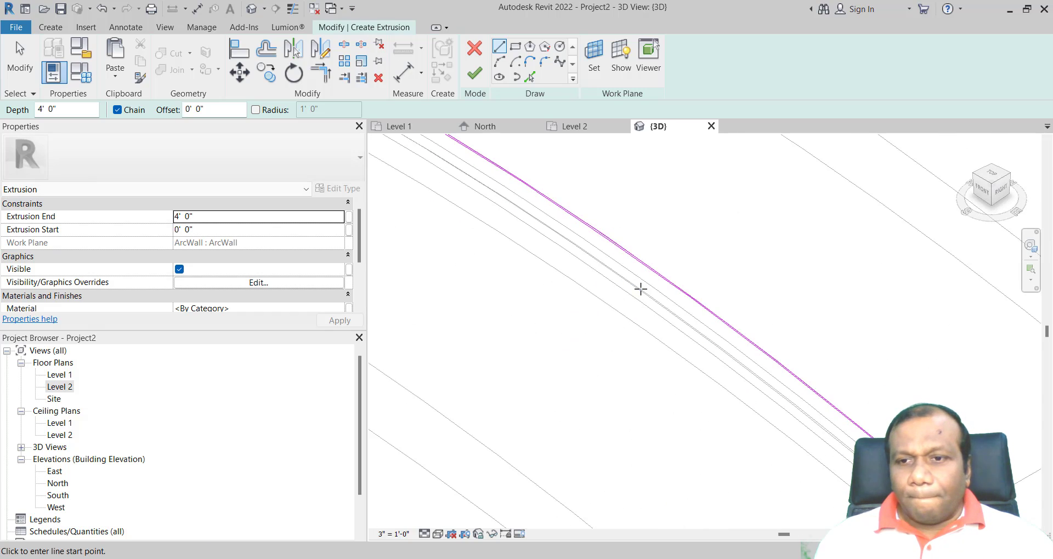
scroll(640, 289, "down", 3)
middle_click_drag(795, 400, 376, 134)
mouse_move(658, 438)
middle_mouse_down()
mouse_move(597, 305)
mouse_move(718, 124)
middle_mouse_up()
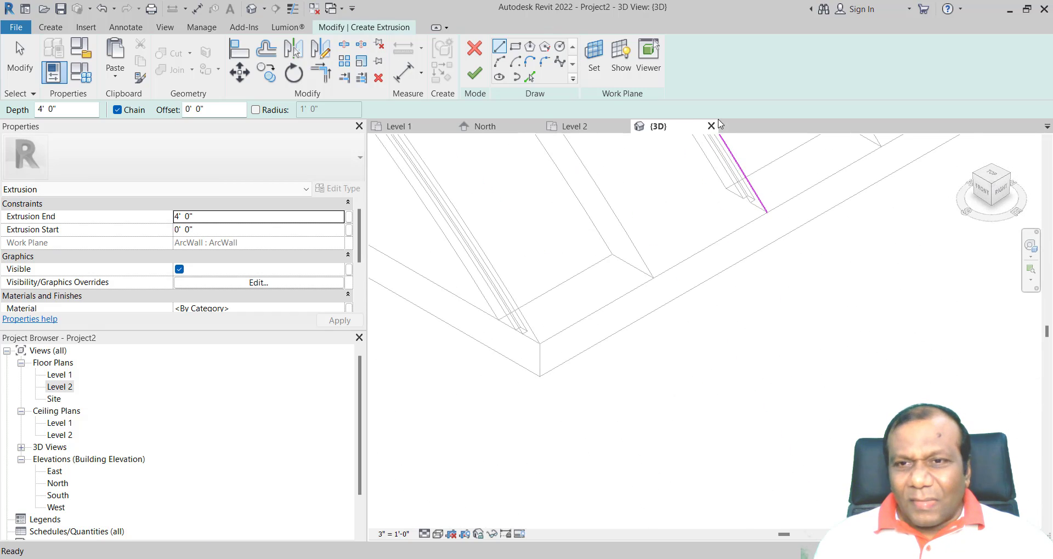
scroll(766, 208, "up", 6)
mouse_move(739, 269)
middle_mouse_down()
mouse_move(675, 422)
mouse_move(650, 519)
middle_mouse_up()
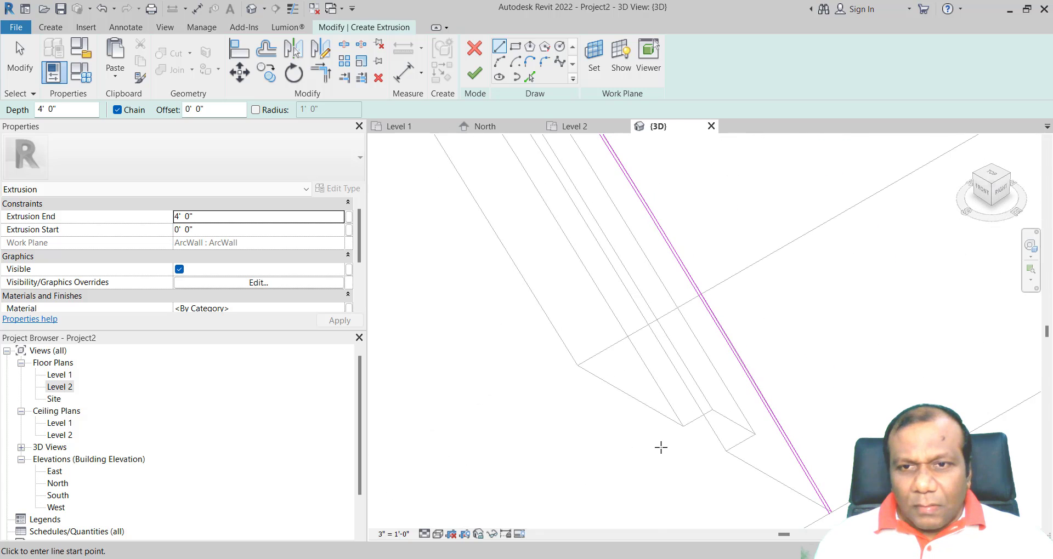
scroll(789, 523, "up", 2)
mouse_move(792, 449)
middle_mouse_down()
mouse_move(632, 263)
mouse_move(587, 134)
middle_mouse_up()
scroll(620, 172, "up", 5)
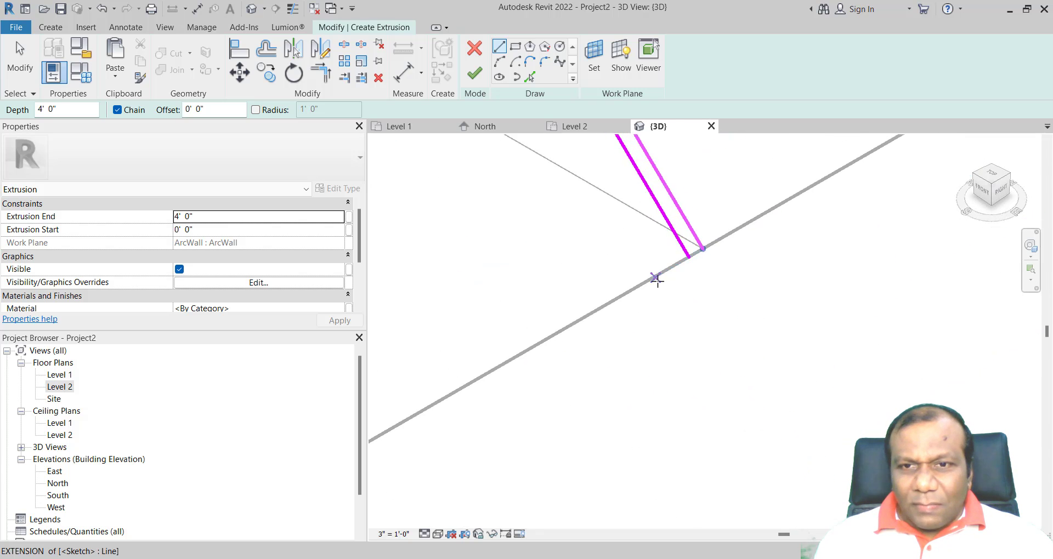
scroll(658, 280, "up", 3)
middle_click_drag(689, 221, 678, 415)
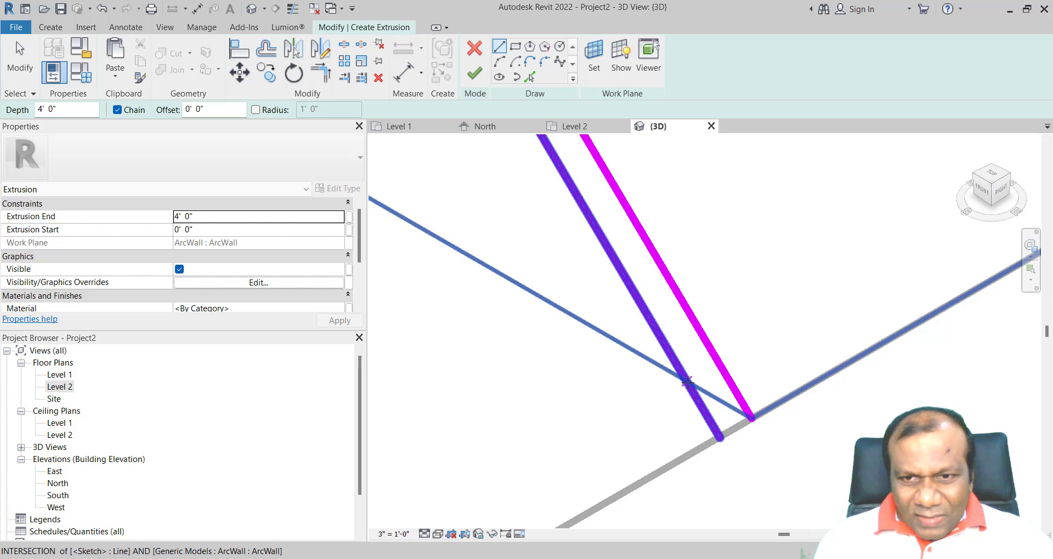
left_click(687, 382)
left_click(751, 418)
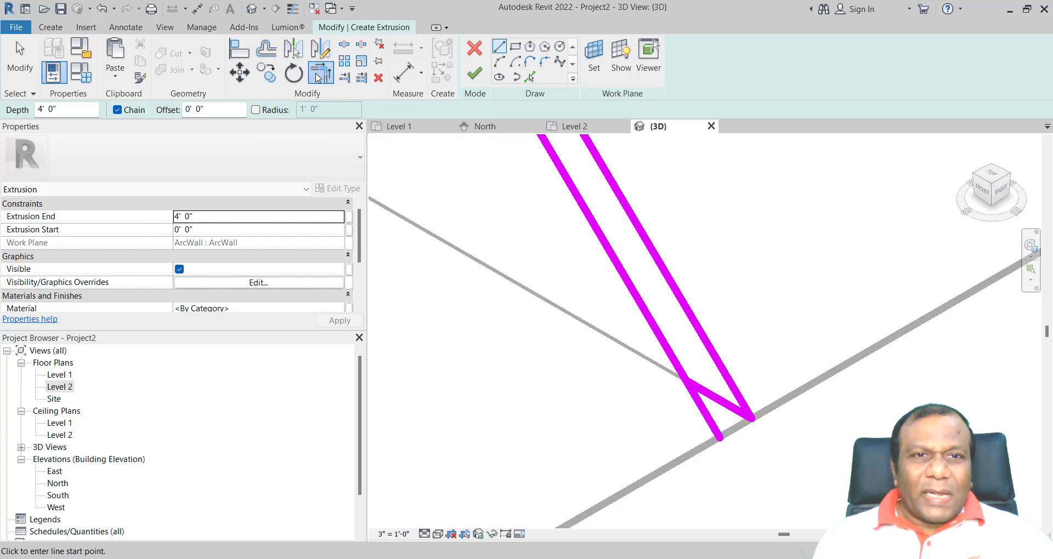
Trim the lower arc's overshoot to a corner with the closing line, and finish the extrusion sketch at 4' 0" depth
left_click(318, 76)
left_click(676, 359)
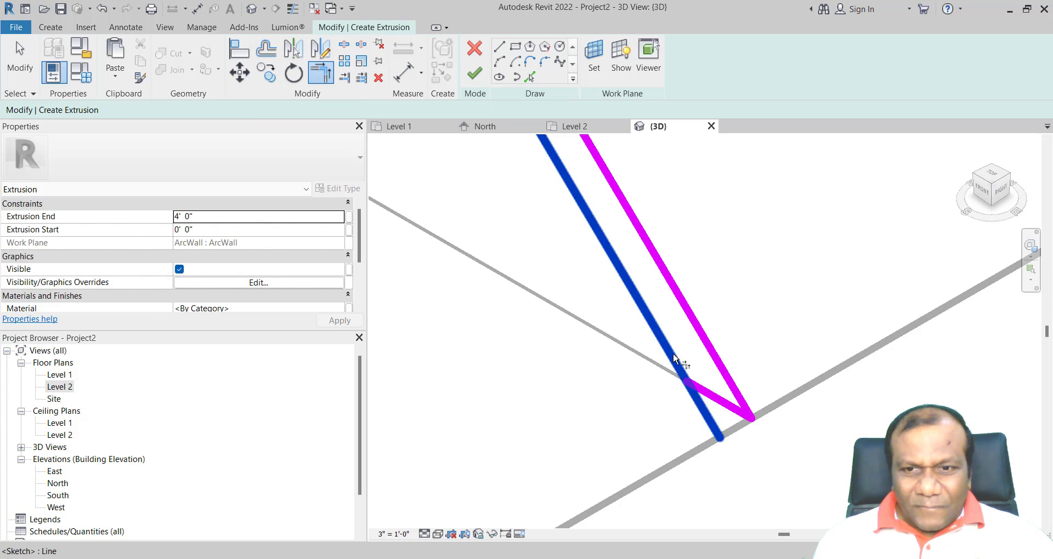
left_click(698, 388)
scroll(687, 466, "down", 2)
scroll(689, 467, "down", 4)
scroll(545, 357, "down", 1)
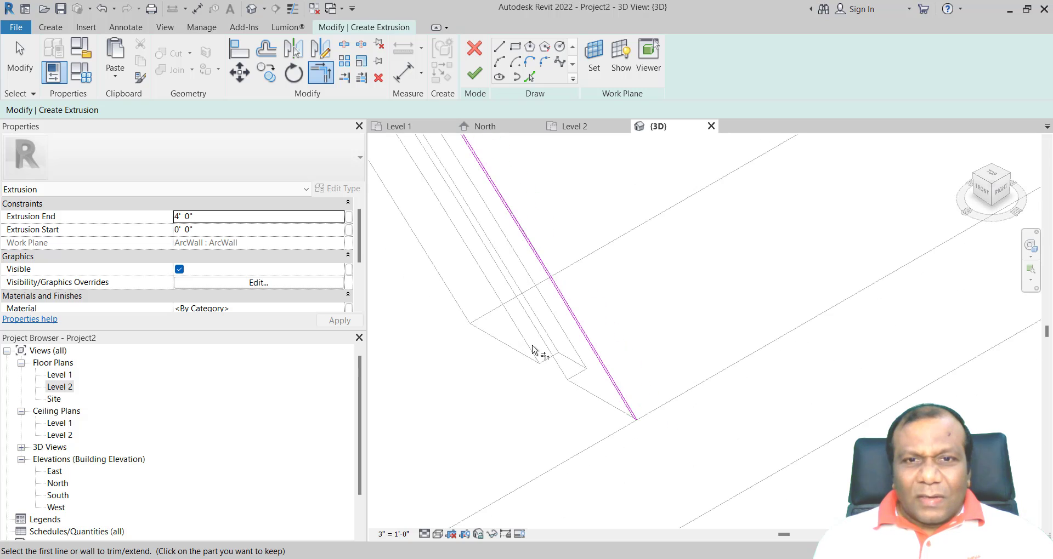
middle_click_drag(486, 323, 712, 523)
scroll(713, 524, "down", 1)
mouse_move(658, 428)
middle_mouse_down()
mouse_move(585, 434)
mouse_move(600, 436)
middle_mouse_up()
mouse_move(565, 342)
middle_mouse_down()
mouse_move(526, 327)
mouse_move(634, 477)
mouse_move(649, 462)
middle_mouse_up()
left_click(470, 77)
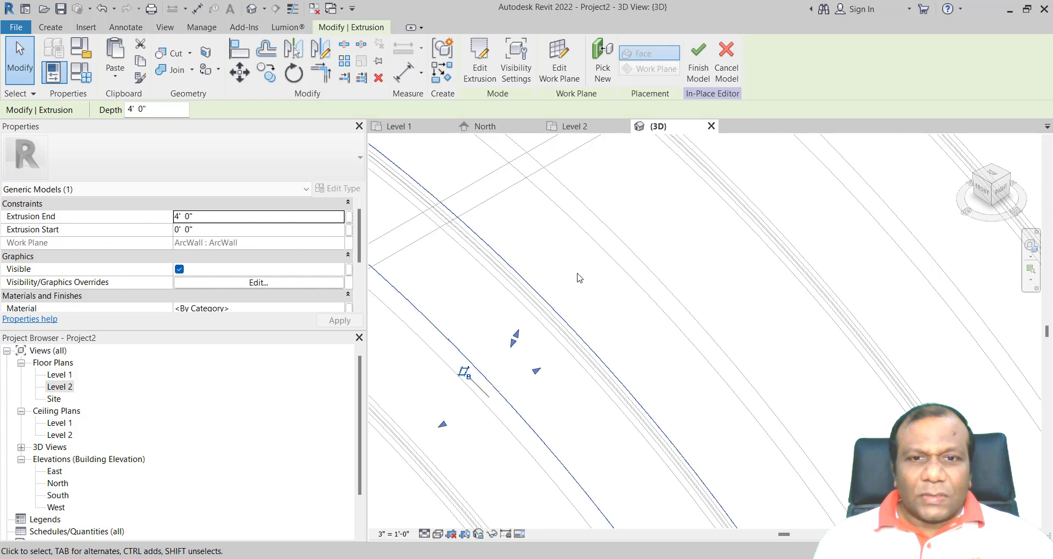
Switch the 3D view's visual style to Realistic and deselect the glass extrusion
scroll(548, 340, "down", 5)
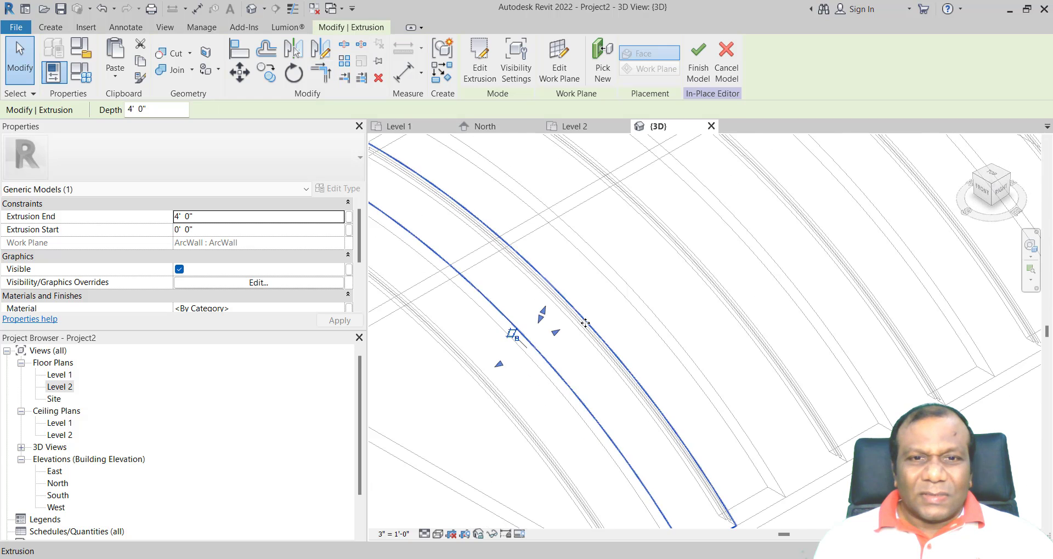
left_click(438, 535)
left_click(461, 520)
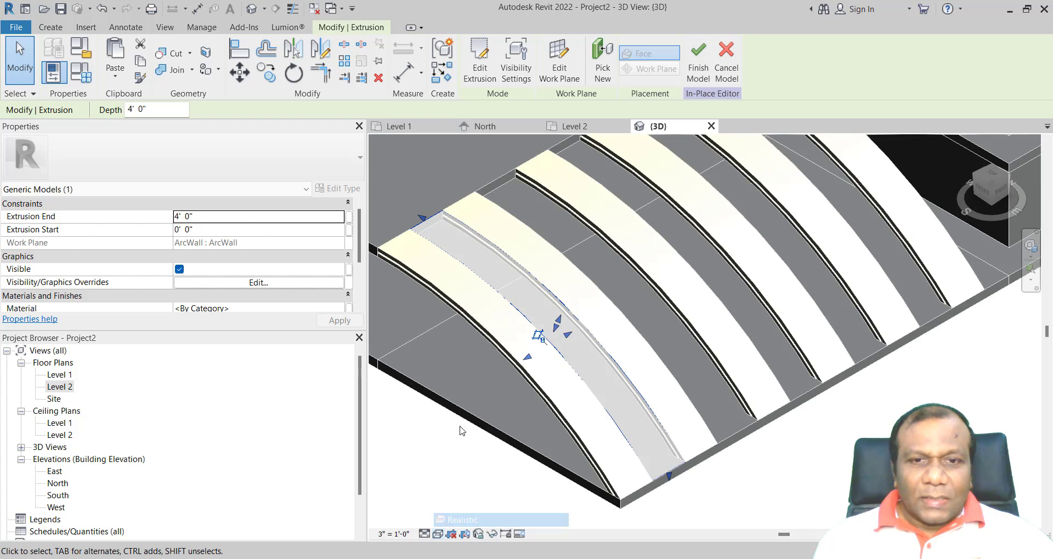
left_click(753, 513)
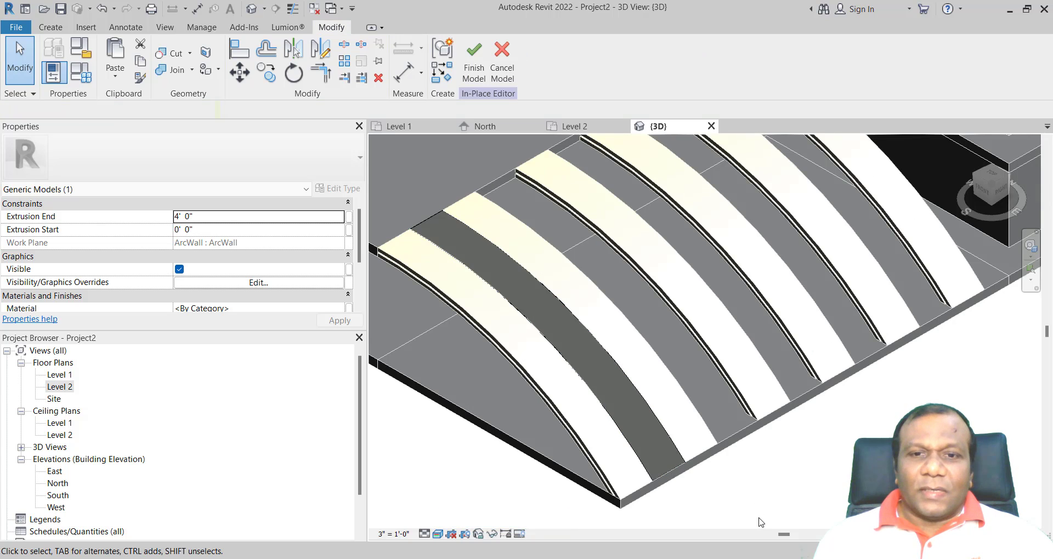
Assign the Glass material from the project materials to the thin arc extrusion between the first two arc walls
left_click(605, 405)
scroll(288, 300, "down", 1)
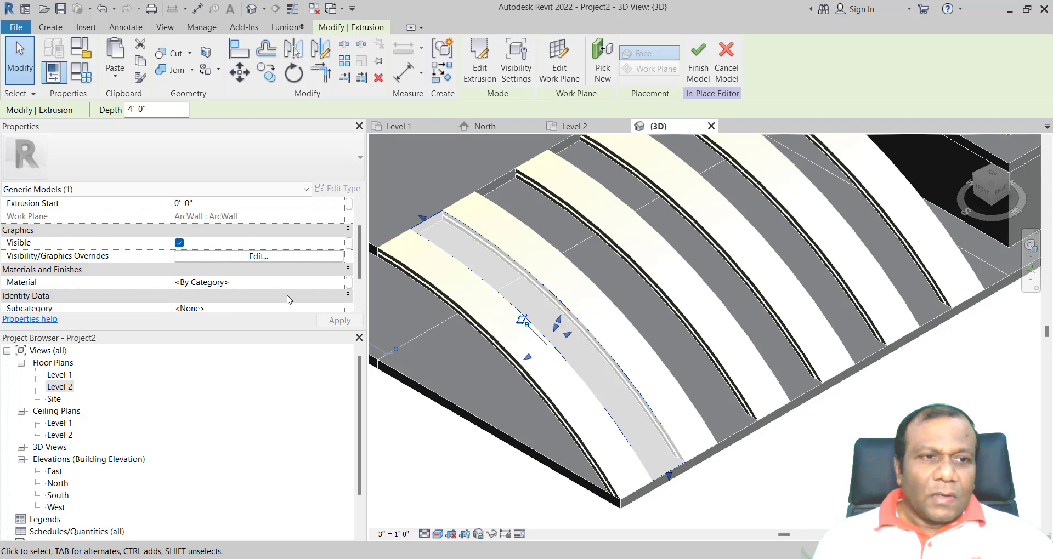
left_click(340, 283)
scroll(447, 344, "down", 4)
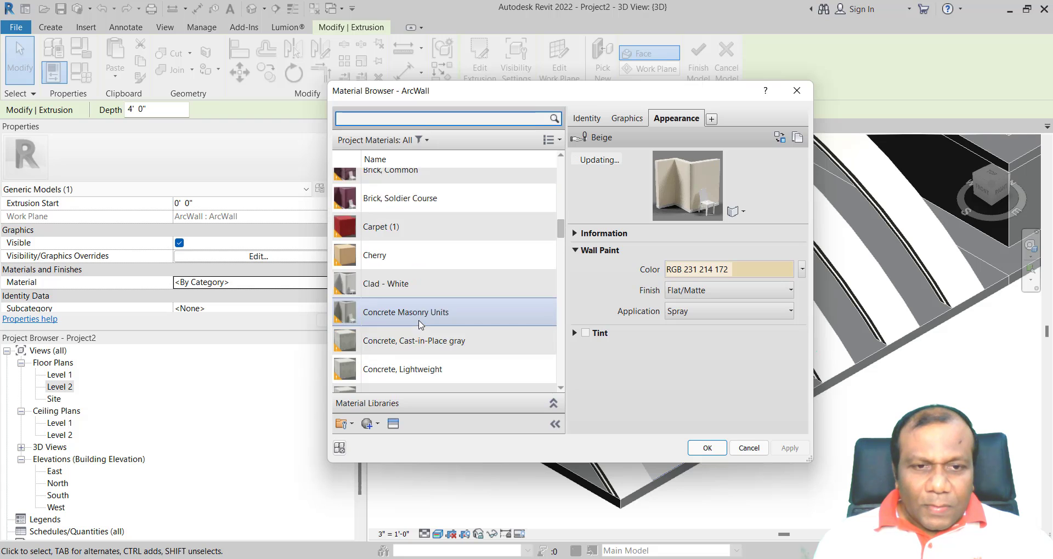
scroll(392, 334, "up", 4)
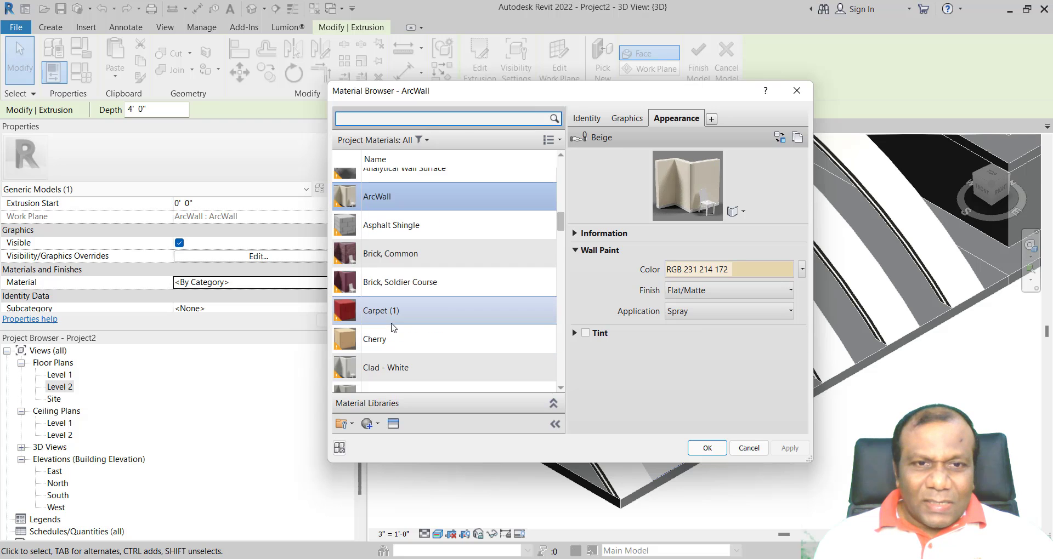
scroll(392, 329, "down", 9)
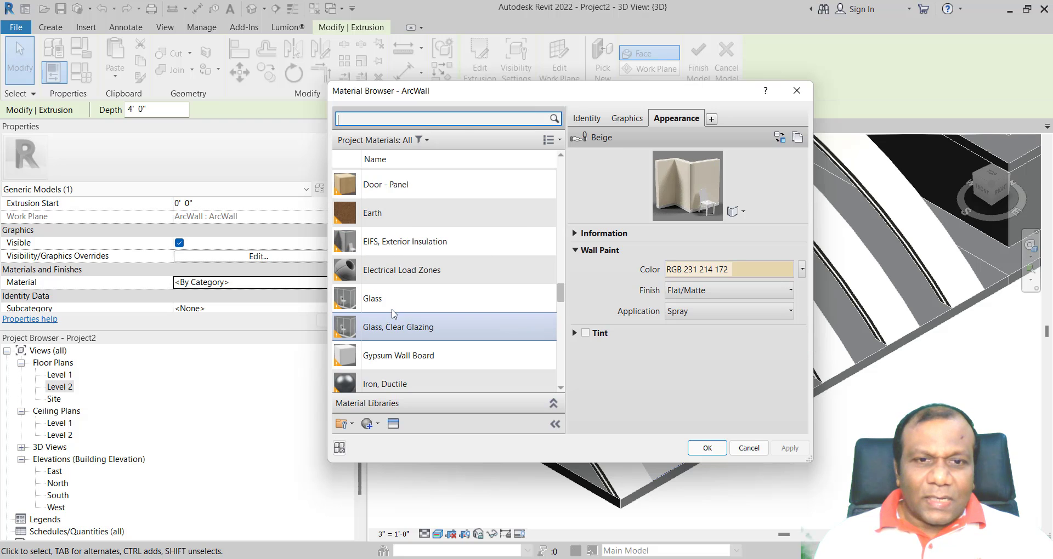
left_click(392, 309)
left_click(398, 327)
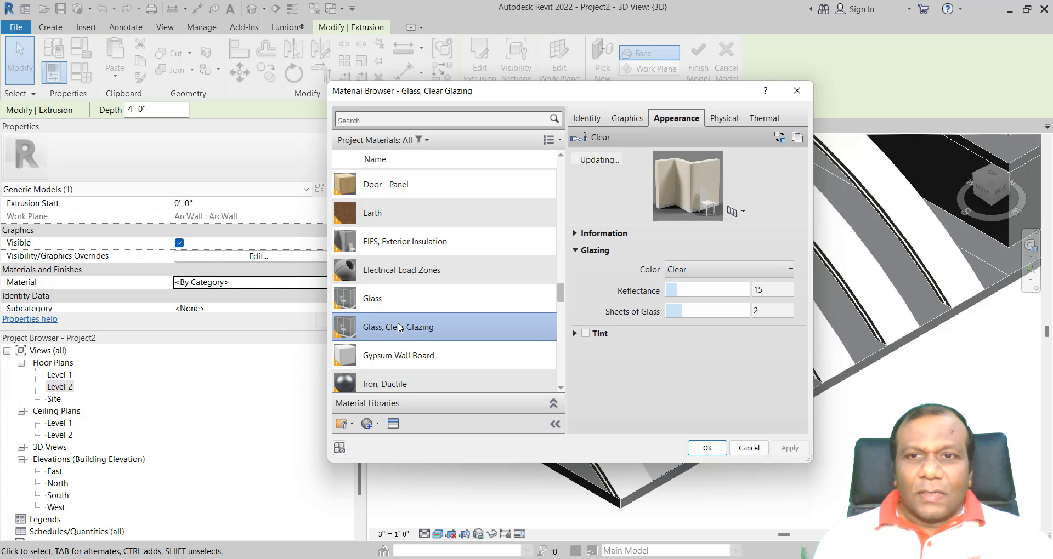
double_click(385, 300)
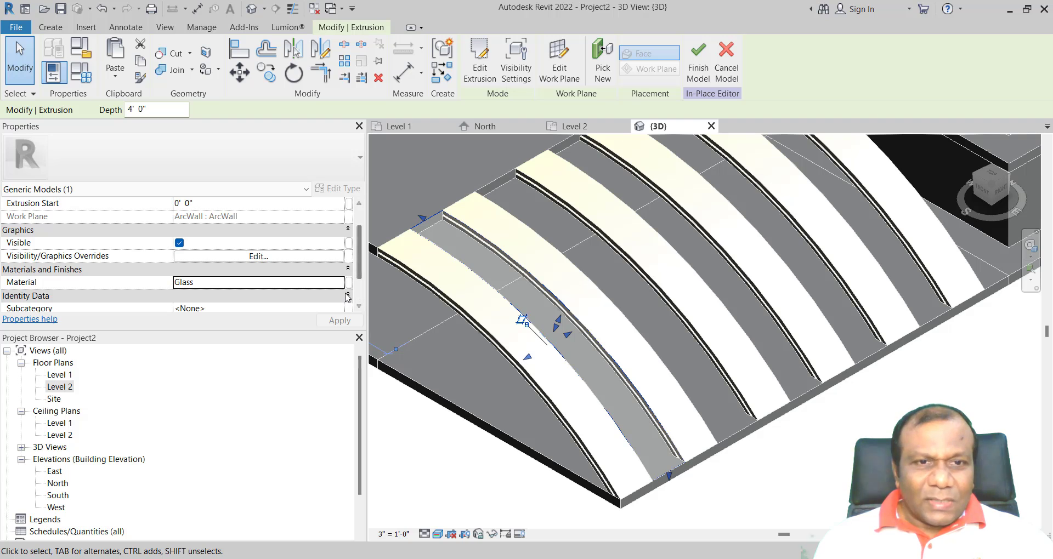
left_click(551, 480)
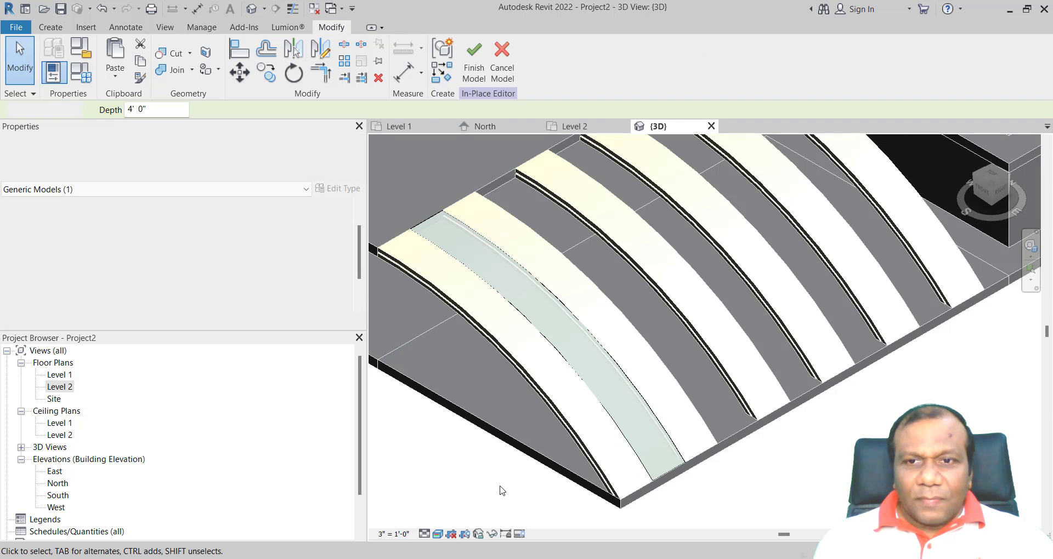
scroll(550, 480, "up", 3)
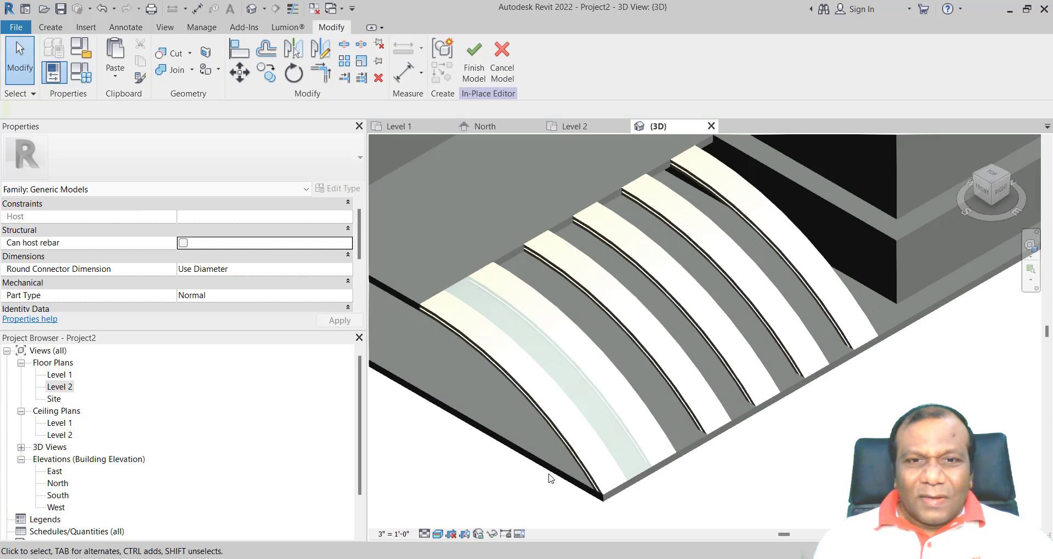
In the Level 2 floor plan, start multiple unconstrained copies of the glass extrusion from its upper corner, snapping them to the arc wall edges
left_click(497, 301)
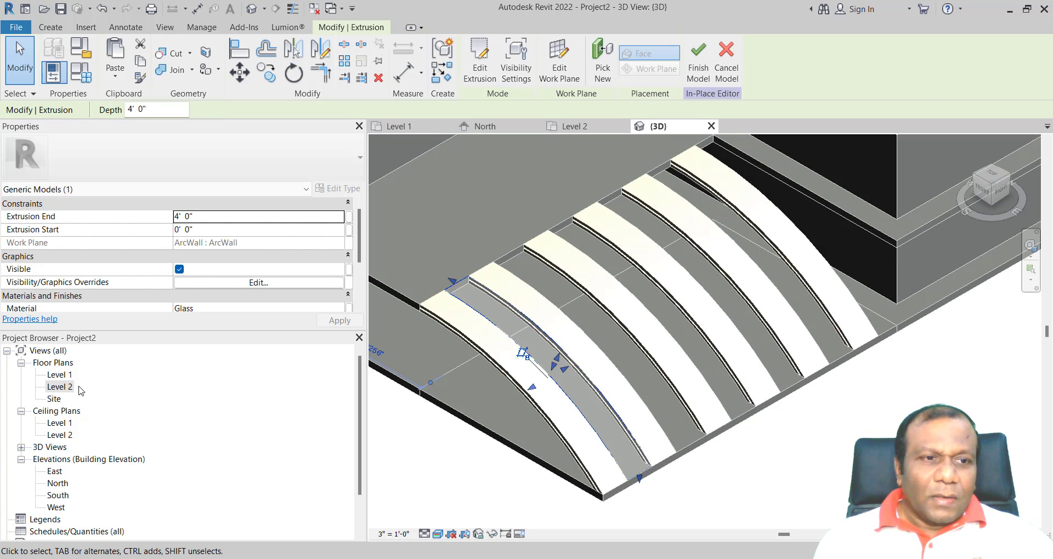
double_click(60, 387)
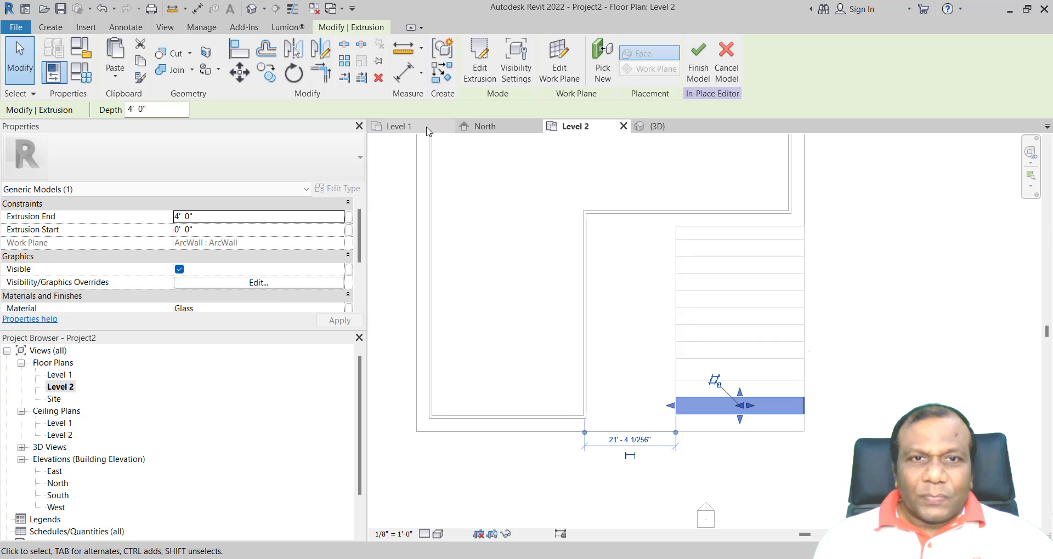
left_click(267, 77)
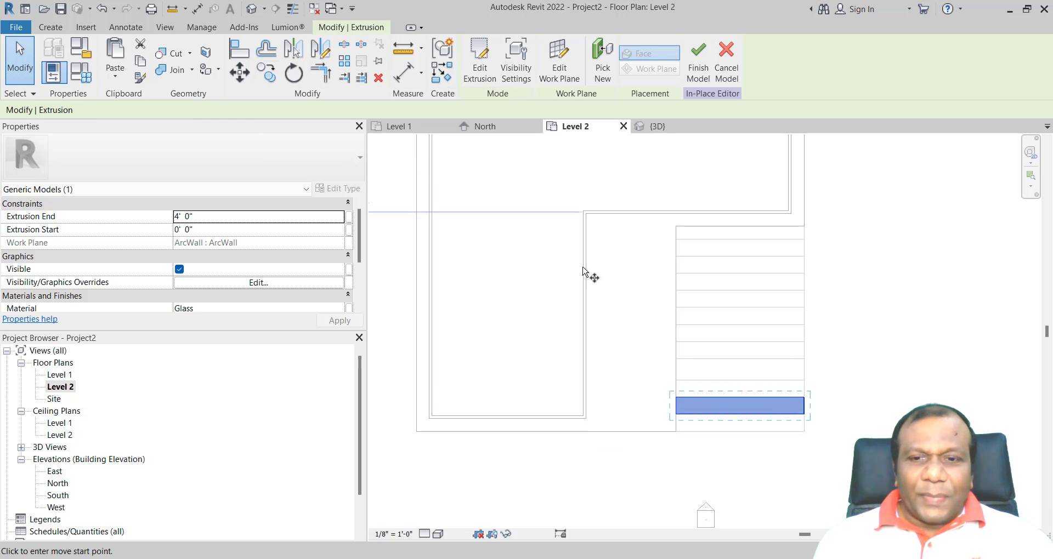
scroll(698, 401, "up", 3)
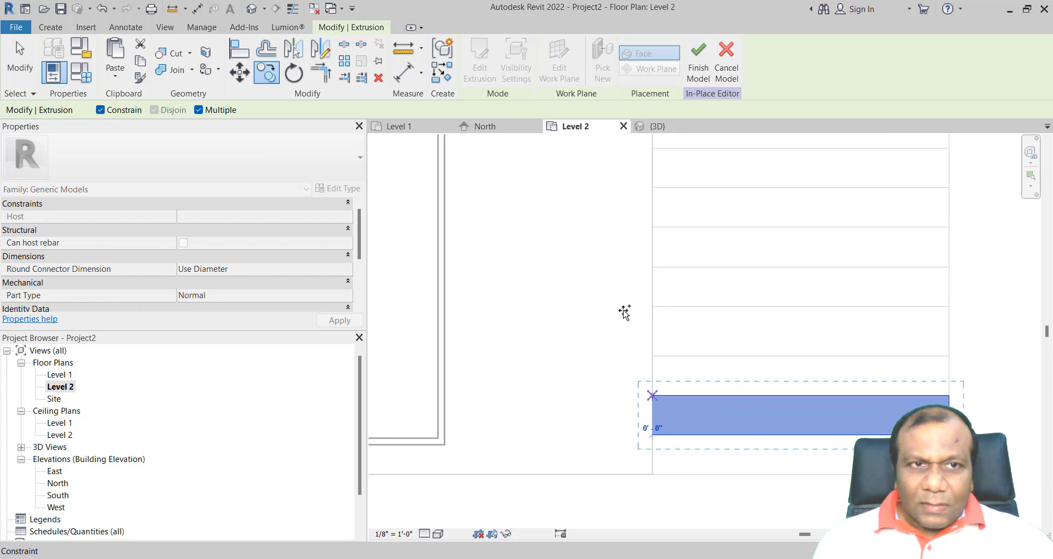
left_click(100, 110)
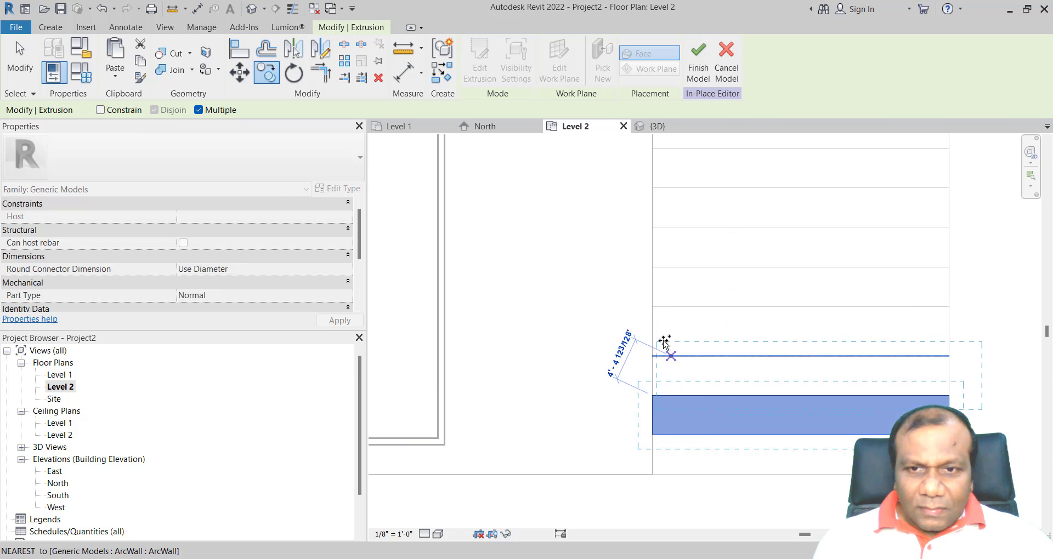
left_click(653, 307)
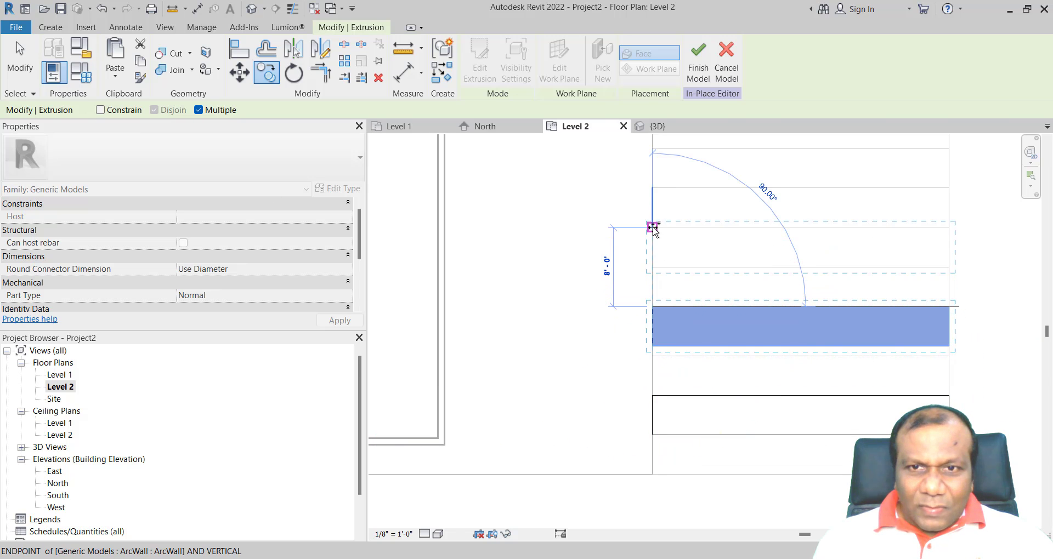
left_click(653, 227)
Place the remaining glass copies along the arc wall row, spacing the next ones 8' 0" apart and setting the last at the row's far end
middle_click_drag(639, 283, 633, 509)
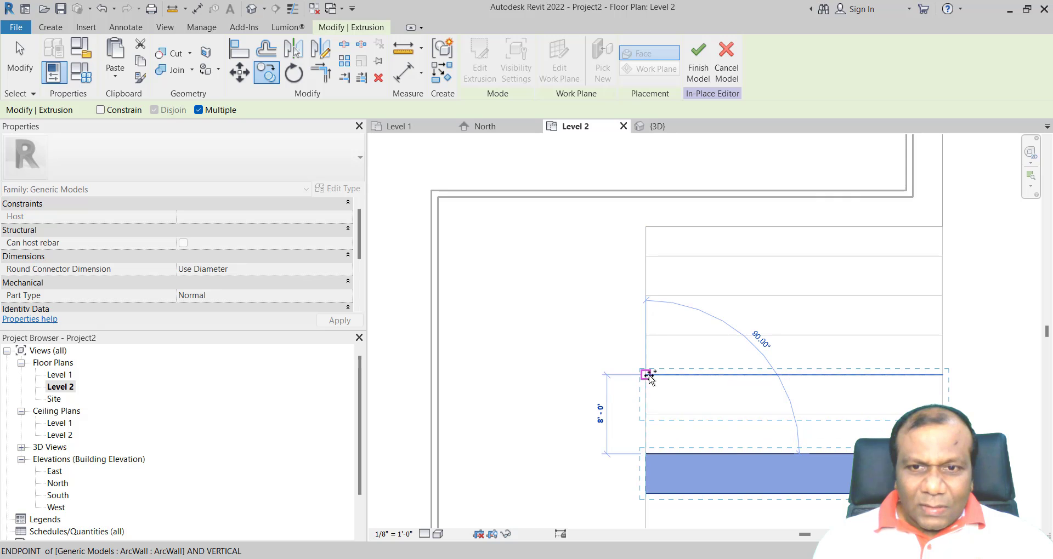
left_click(649, 377)
left_click(645, 297)
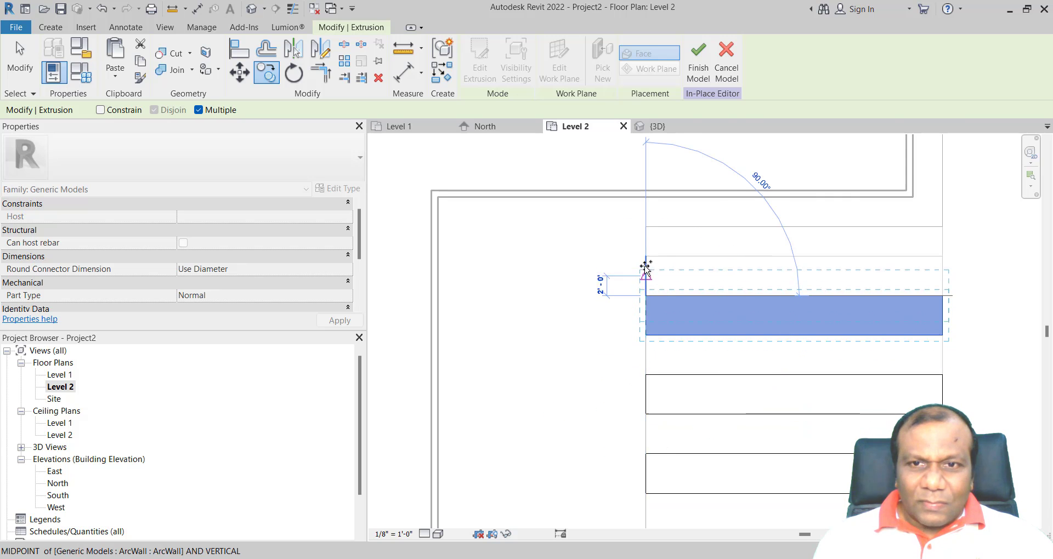
left_click(647, 226)
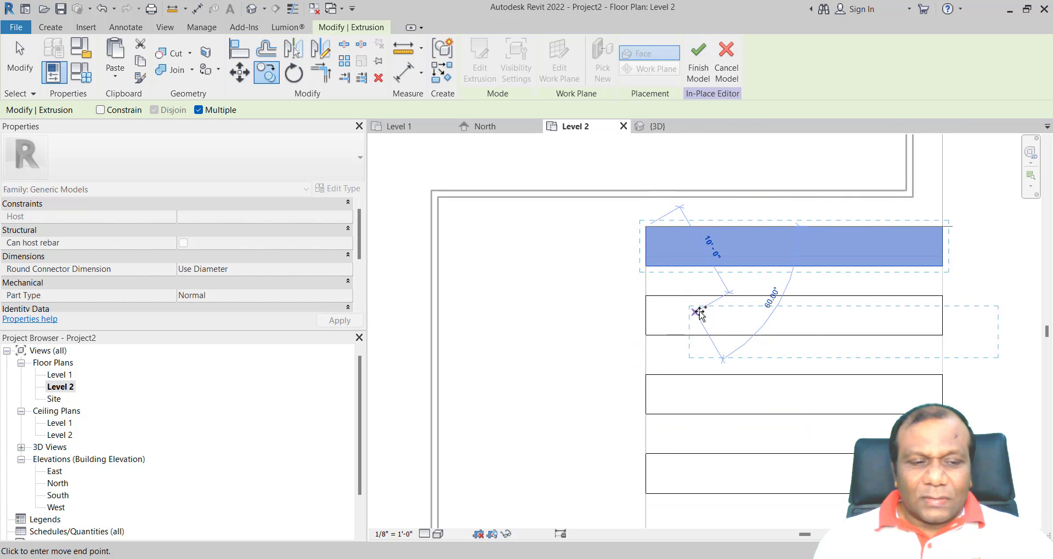
key("Escape")
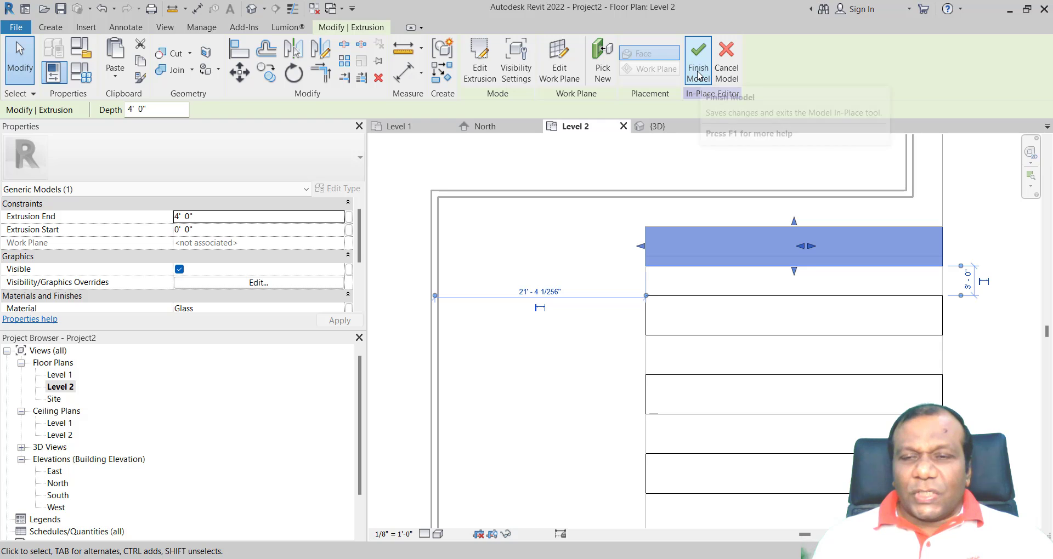
Return to the 3D view and finish the in-place model with the copied glass extrusions
left_click(659, 127)
scroll(683, 284, "up", 6)
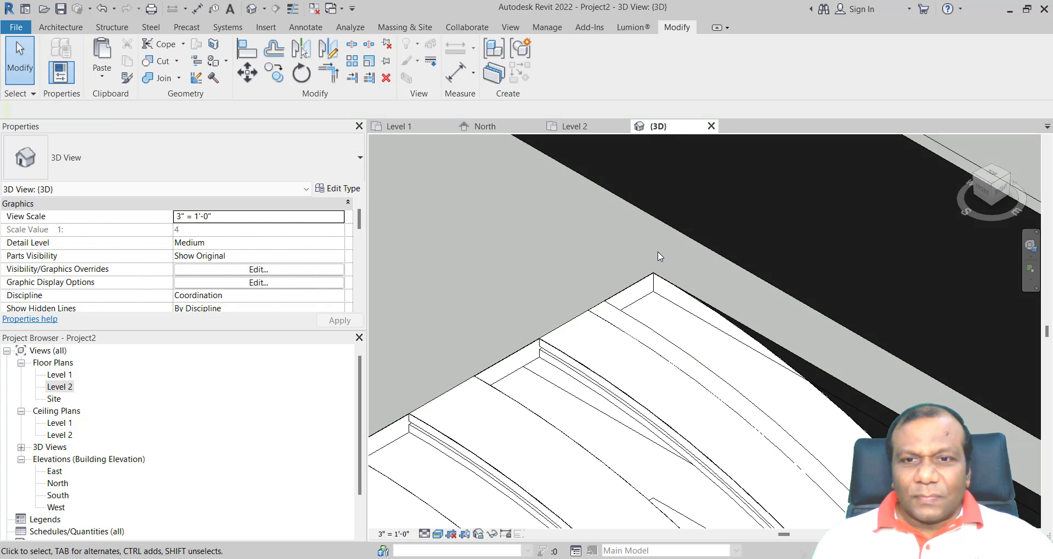
mouse_move(658, 254)
middle_mouse_down()
mouse_move(675, 228)
mouse_move(667, 243)
middle_mouse_up()
scroll(663, 252, "down", 2)
middle_click_drag(658, 311, 719, 168)
middle_click_drag(525, 502, 625, 426, "shift")
Examine the arc walls and the glass strips between them in 3D from above, the front and the open end
left_click(1026, 242)
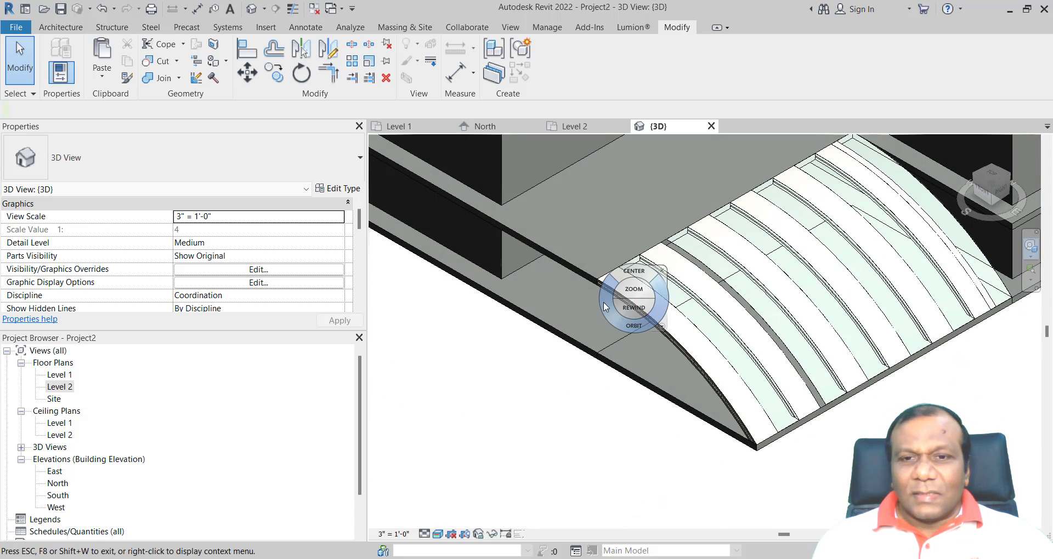
mouse_move(604, 300)
left_mouse_down()
mouse_move(696, 288)
mouse_move(601, 290)
mouse_move(610, 294)
left_mouse_up()
middle_click_drag(596, 345, 594, 427)
left_click(643, 335)
scroll(645, 334, "up", 2)
middle_click_drag(652, 362, 585, 389)
middle_click_drag(636, 455, 684, 369)
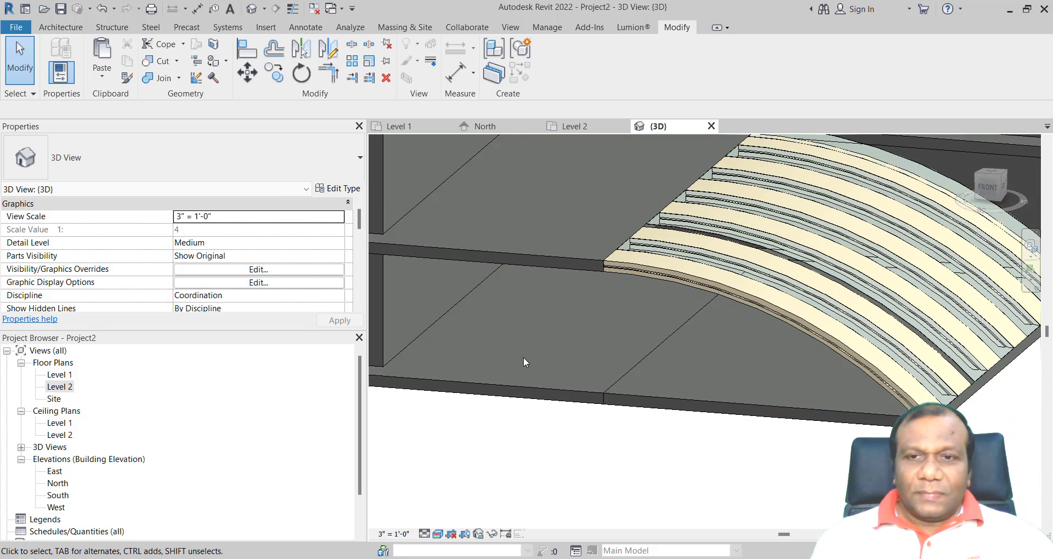
mouse_move(524, 357)
middle_mouse_down("shift")
mouse_move(558, 366)
mouse_move(844, 304)
mouse_move(786, 326)
middle_mouse_up("shift")
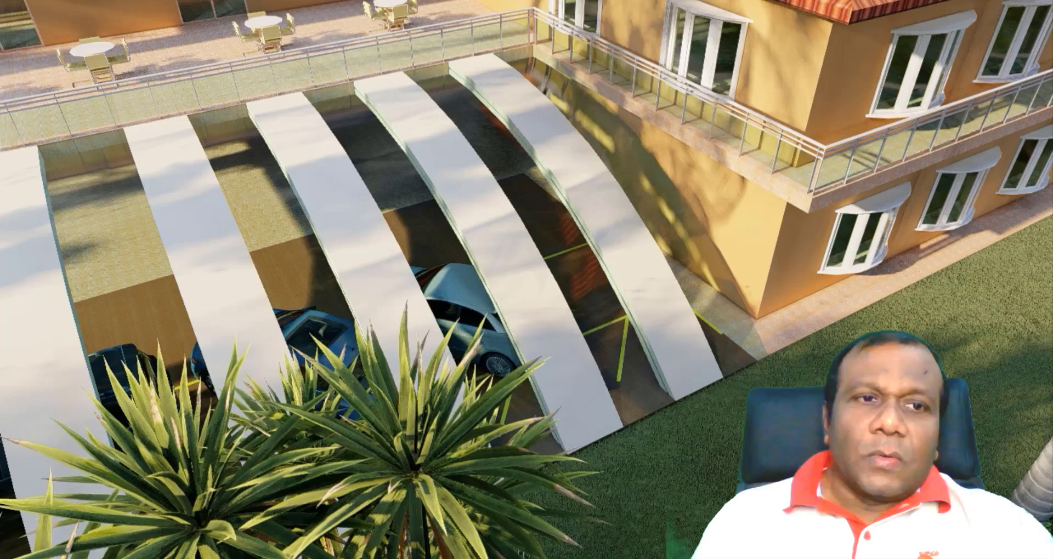